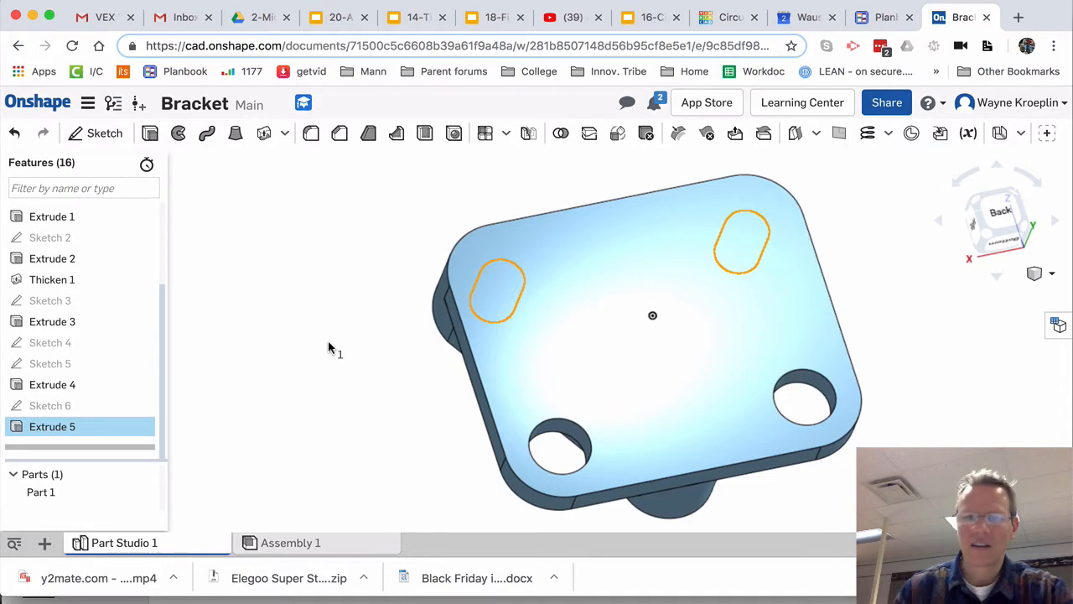
# Step: Examine the finished bracket from several sides and roll its feature history back to just after Sketch 1
pyautogui.moveTo(306, 328); pyautogui.dragTo(513, 314, button='right')
pyautogui.click(374, 319)
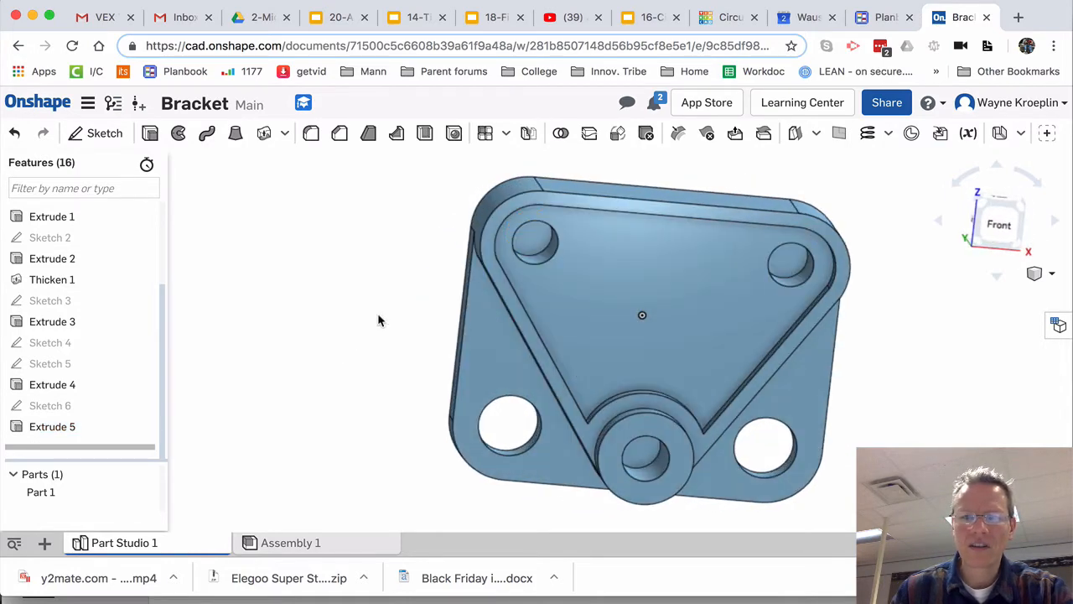
pyautogui.moveTo(378, 319); pyautogui.dragTo(339, 308, button='right')
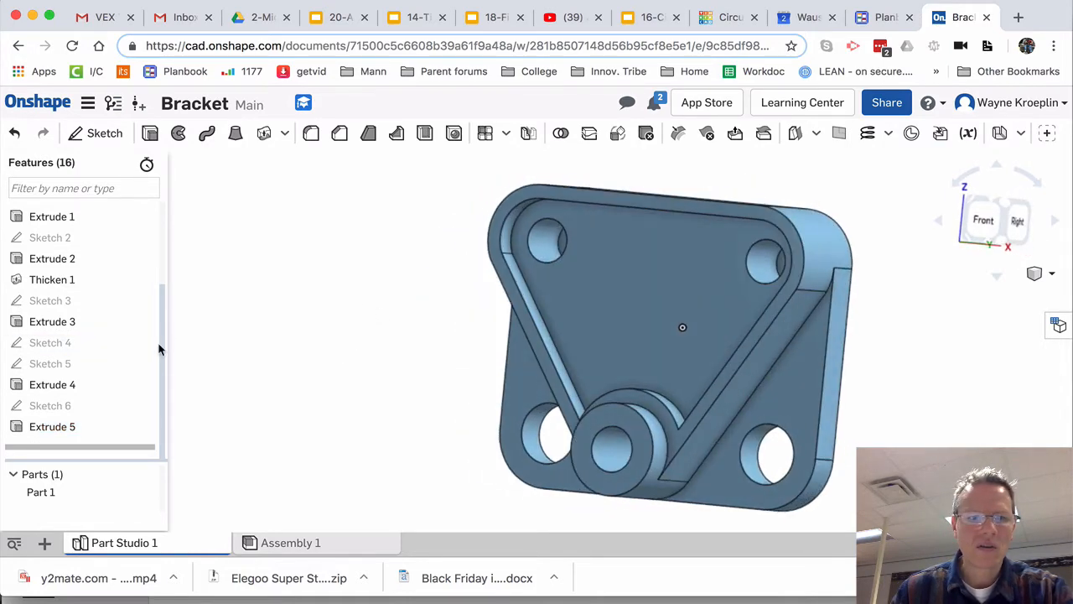
pyautogui.moveTo(162, 319)
pyautogui.mouseDown()
pyautogui.moveTo(164, 208)
pyautogui.moveTo(162, 338)
pyautogui.mouseUp()
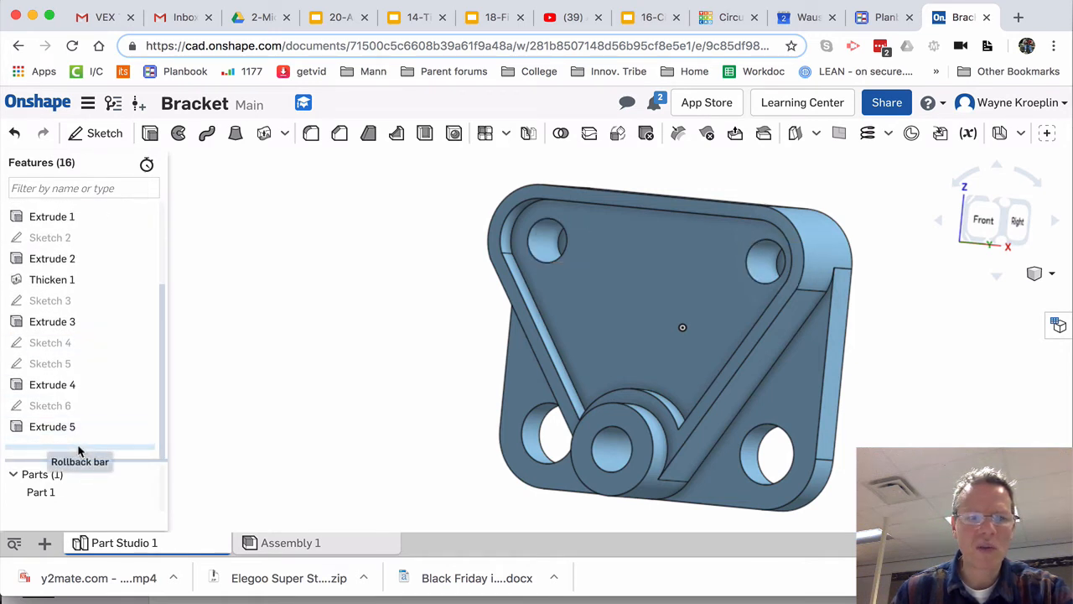
pyautogui.moveTo(78, 450); pyautogui.dragTo(81, 319)
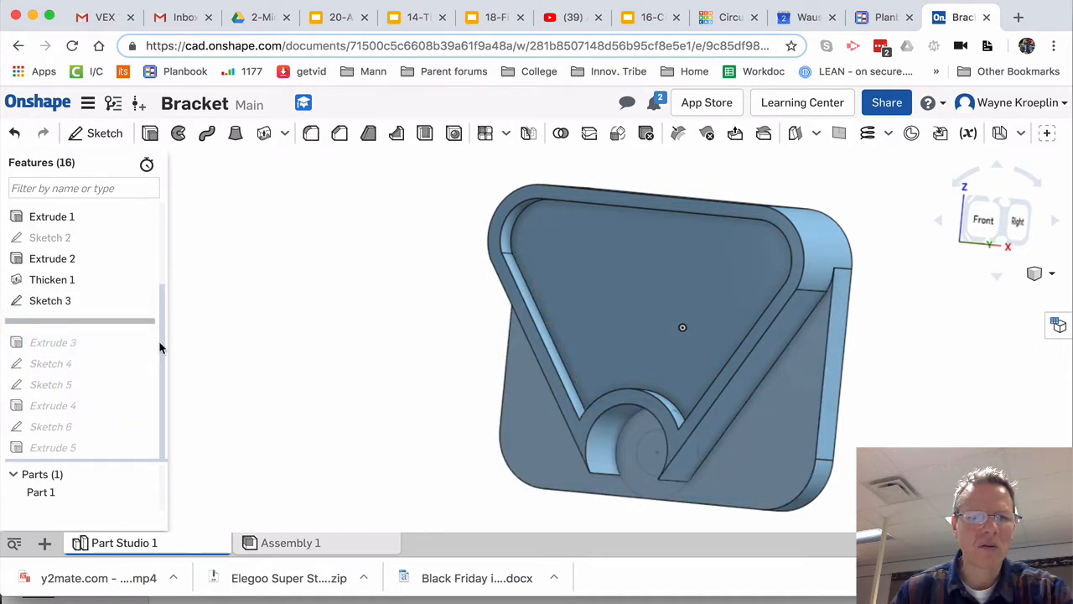
pyautogui.moveTo(161, 347); pyautogui.dragTo(162, 247)
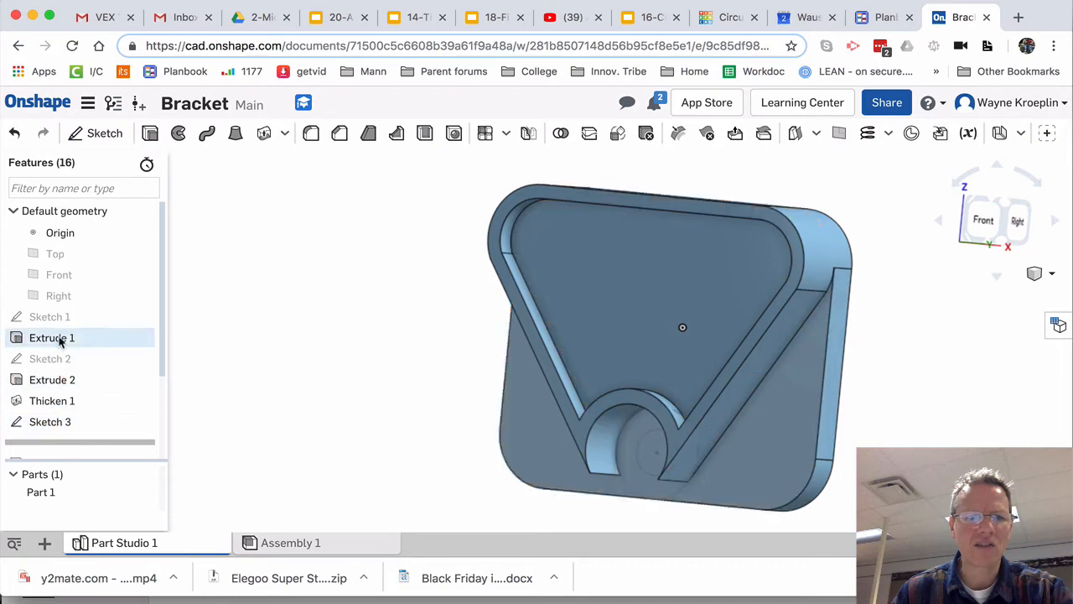
pyautogui.moveTo(162, 294); pyautogui.dragTo(163, 344)
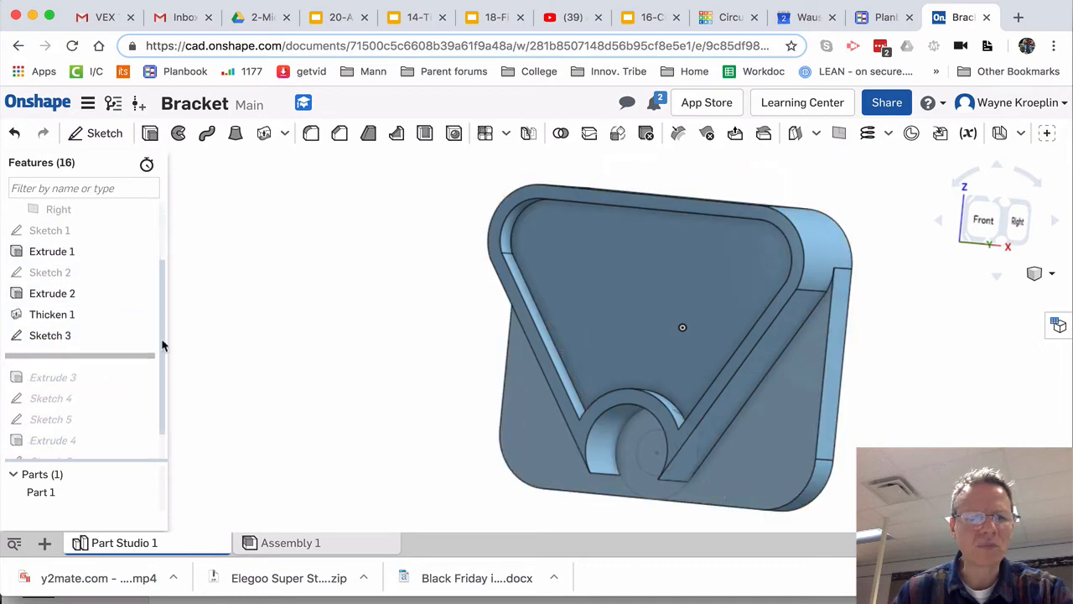
pyautogui.moveTo(81, 359)
pyautogui.mouseDown()
pyautogui.moveTo(91, 333)
pyautogui.moveTo(81, 312)
pyautogui.mouseUp()
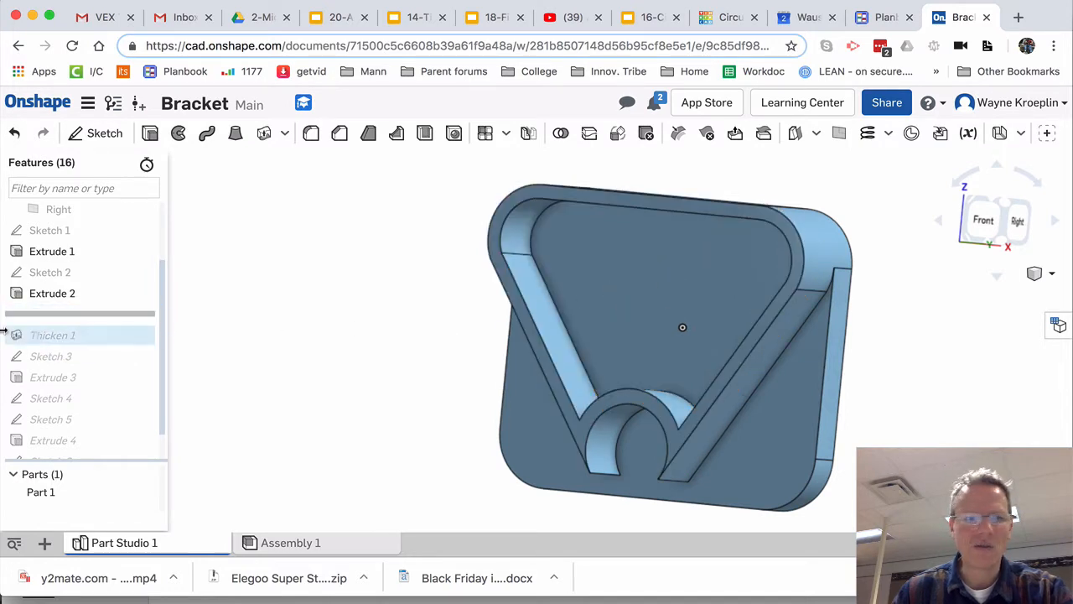
pyautogui.moveTo(80, 309)
pyautogui.mouseDown()
pyautogui.moveTo(81, 271)
pyautogui.moveTo(84, 295)
pyautogui.mouseUp()
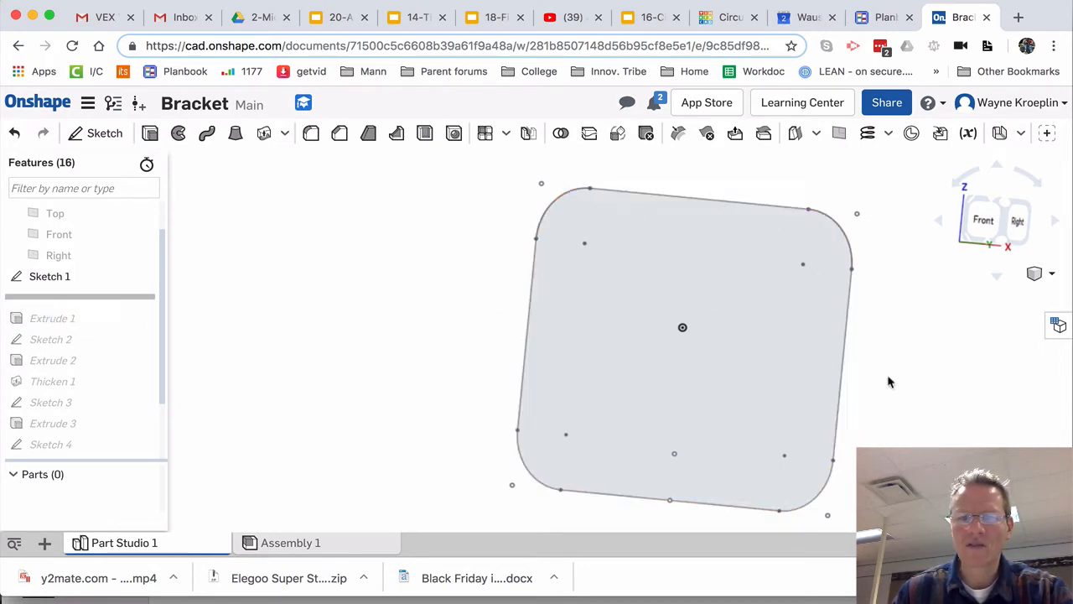
pyautogui.moveTo(605, 320)
pyautogui.mouseDown(button='right')
pyautogui.moveTo(642, 310)
pyautogui.moveTo(643, 323)
pyautogui.moveTo(640, 314)
pyautogui.mouseUp(button='right')
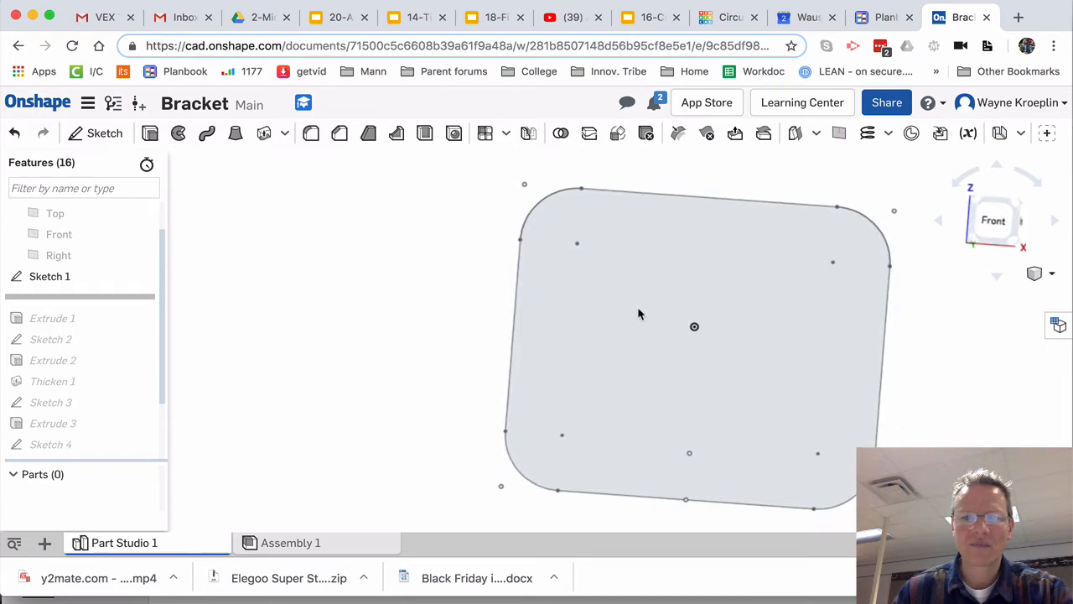
# Step: Roll the bracket's history forward stage by stage through its sketches, extrudes and thicken up to Extrude 5
pyautogui.moveTo(75, 295)
pyautogui.mouseDown()
pyautogui.moveTo(80, 361)
pyautogui.moveTo(74, 340)
pyautogui.mouseUp()
pyautogui.moveTo(526, 324); pyautogui.dragTo(514, 320, button='right')
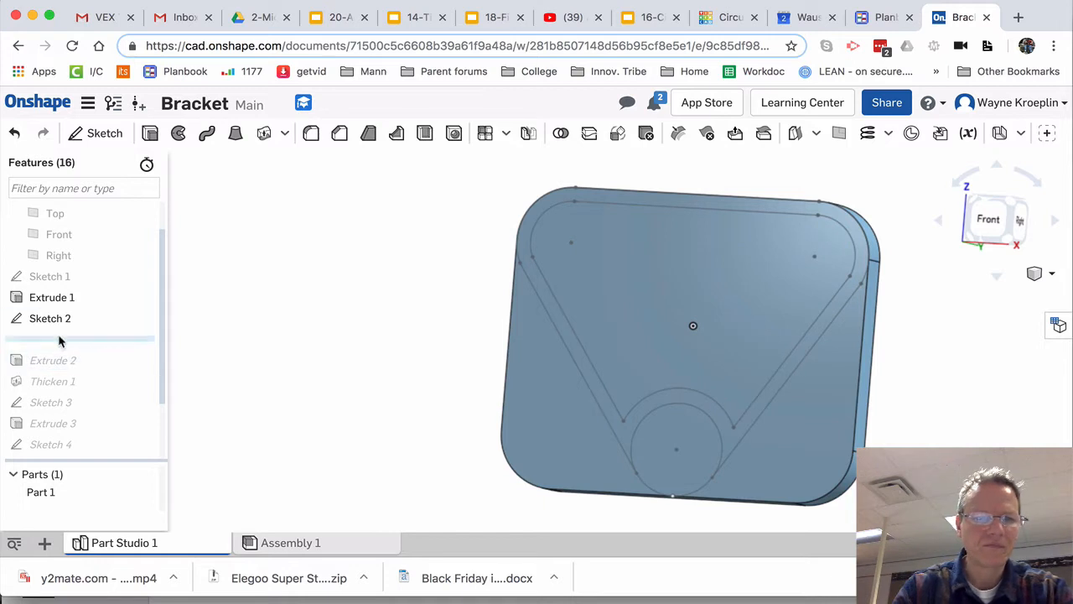
pyautogui.moveTo(60, 344)
pyautogui.mouseDown()
pyautogui.moveTo(62, 377)
pyautogui.moveTo(81, 369)
pyautogui.moveTo(79, 388)
pyautogui.mouseUp()
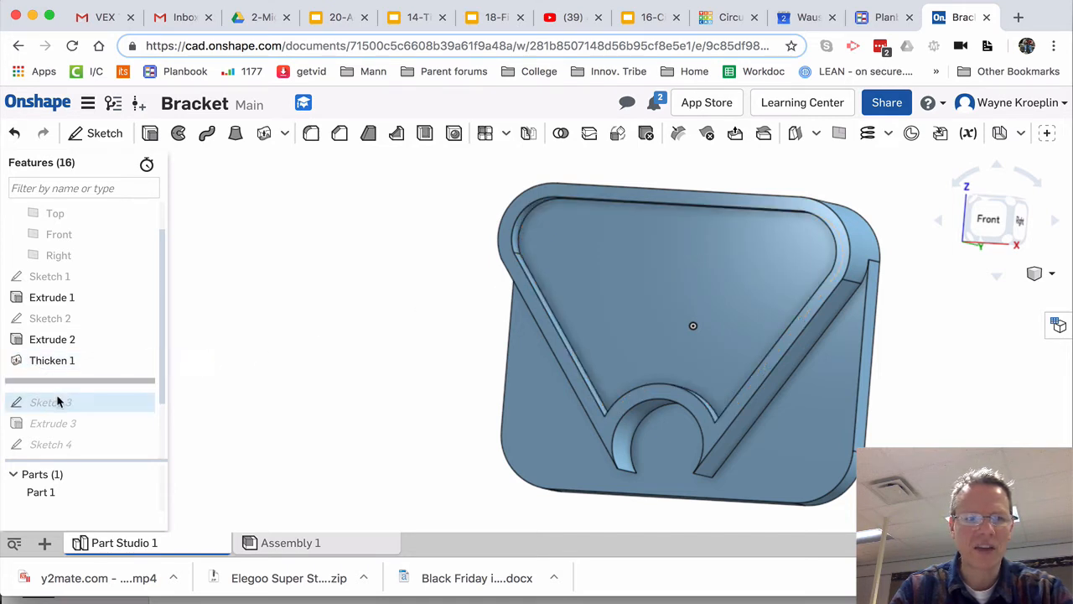
pyautogui.moveTo(65, 381); pyautogui.dragTo(65, 413)
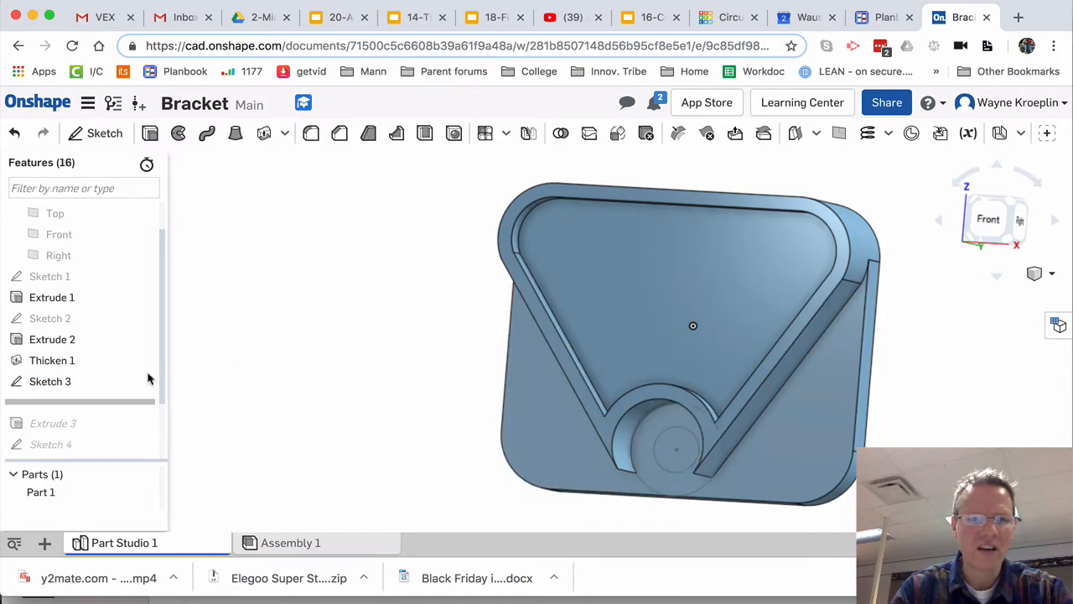
pyautogui.moveTo(79, 406); pyautogui.dragTo(72, 435)
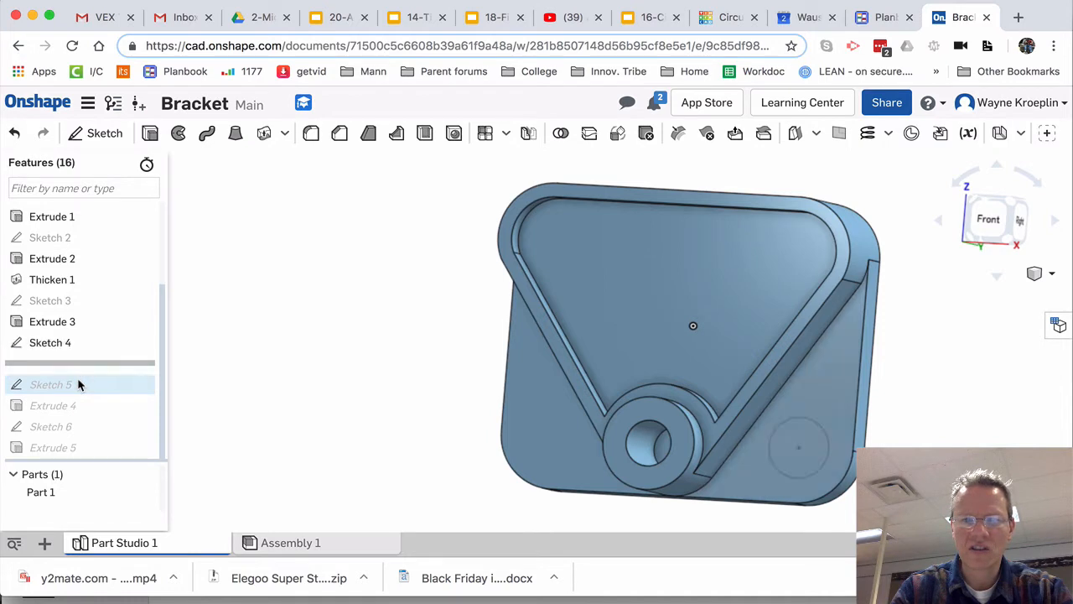
pyautogui.moveTo(72, 363)
pyautogui.mouseDown()
pyautogui.moveTo(79, 445)
pyautogui.moveTo(103, 456)
pyautogui.mouseUp()
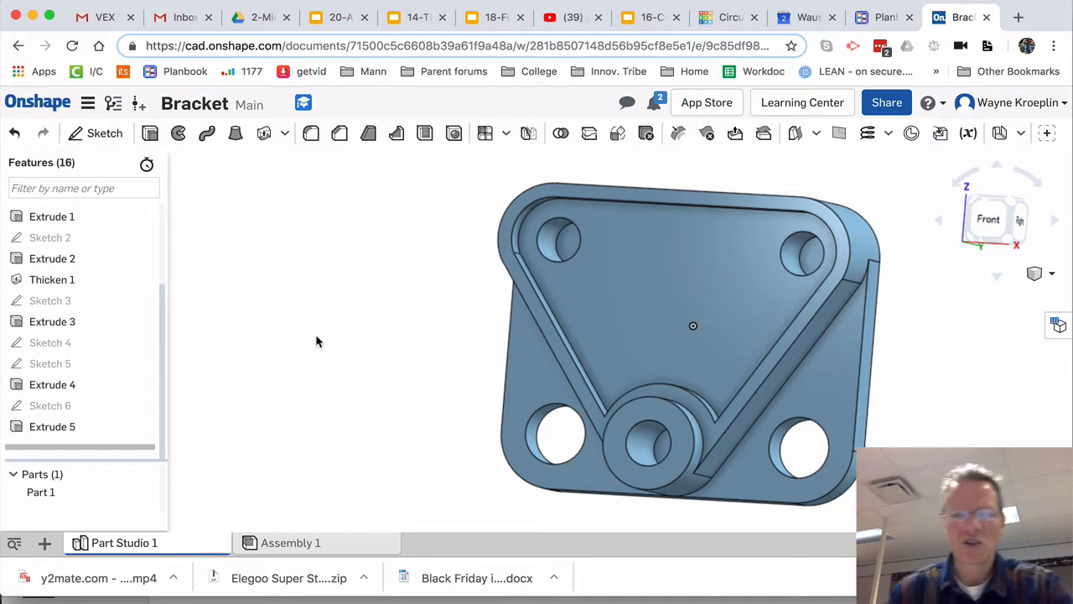
# Step: Create a new document named Bracket2
pyautogui.click(88, 104)
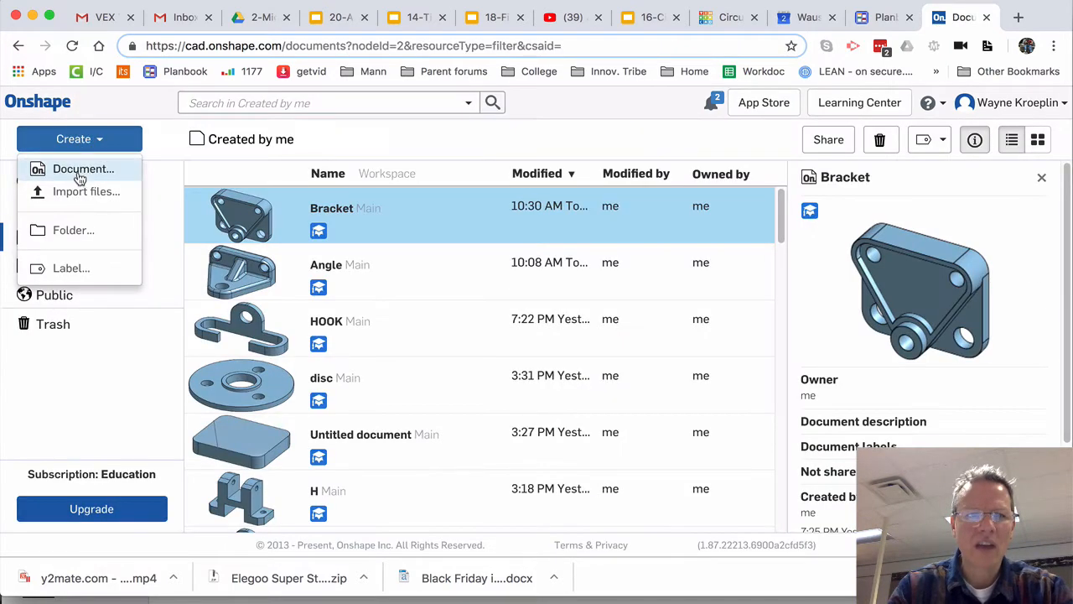
pyautogui.click(82, 170)
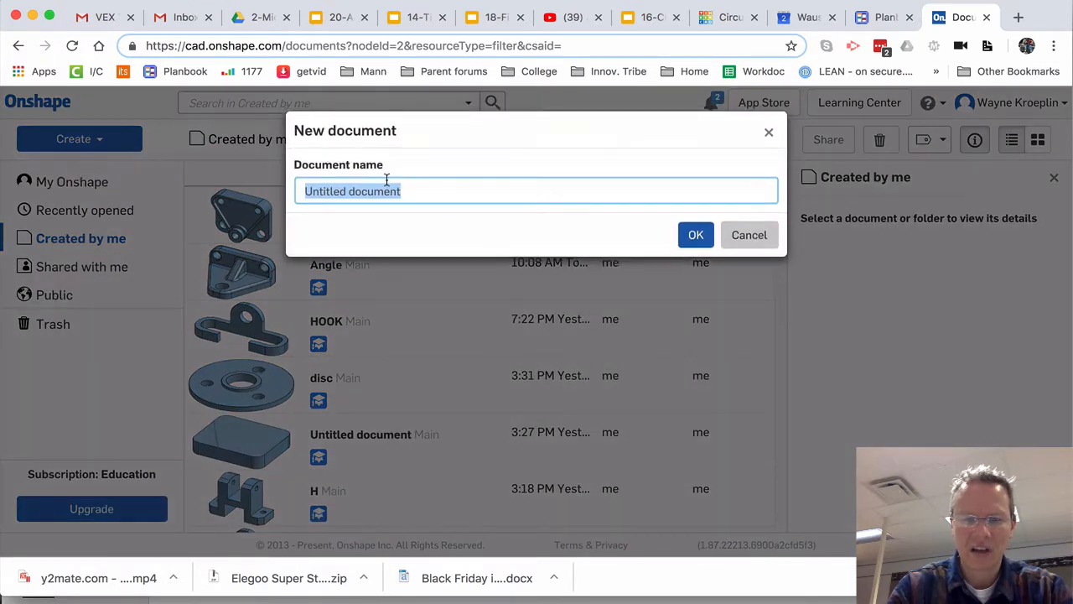
pyautogui.write('Bracket2')
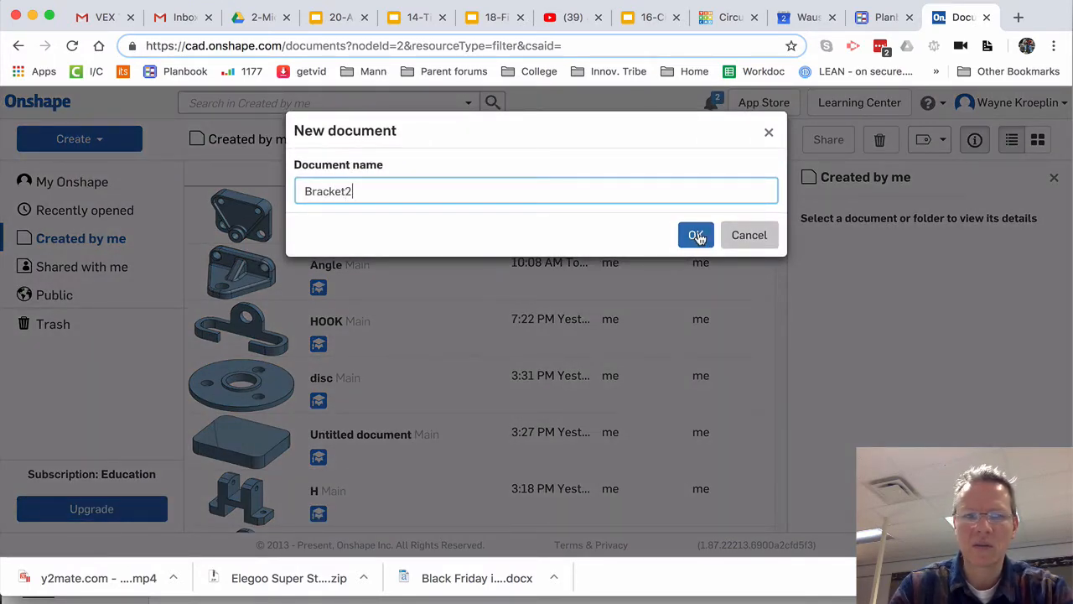
pyautogui.click(695, 235)
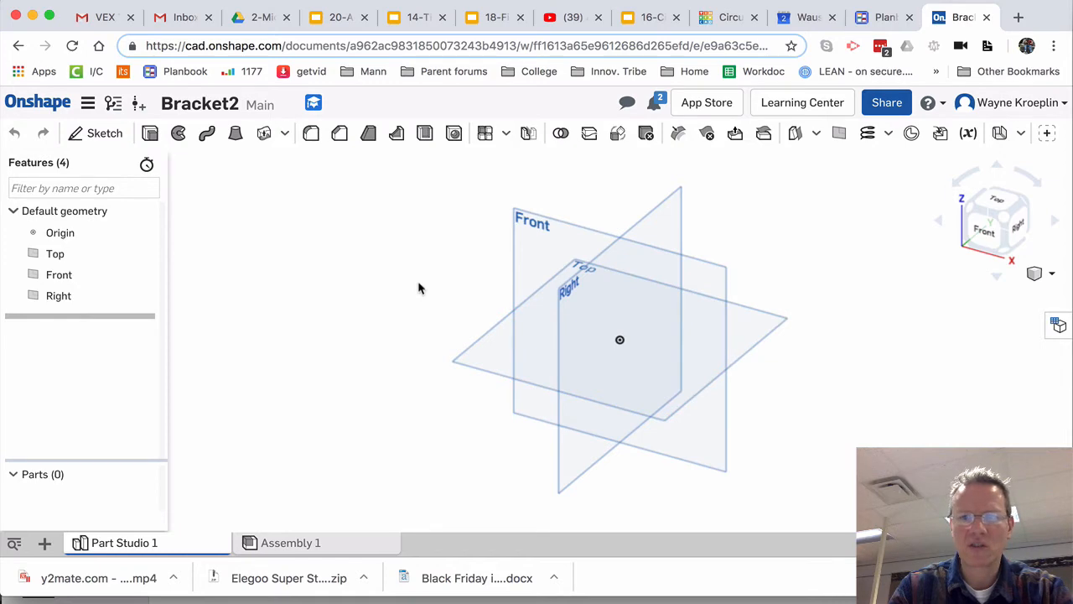
# Step: Switch to the Google Slides practice sheet to study the triangular bracket picture, and return to the Bracket2 document in Onshape
pyautogui.press('super+grave')
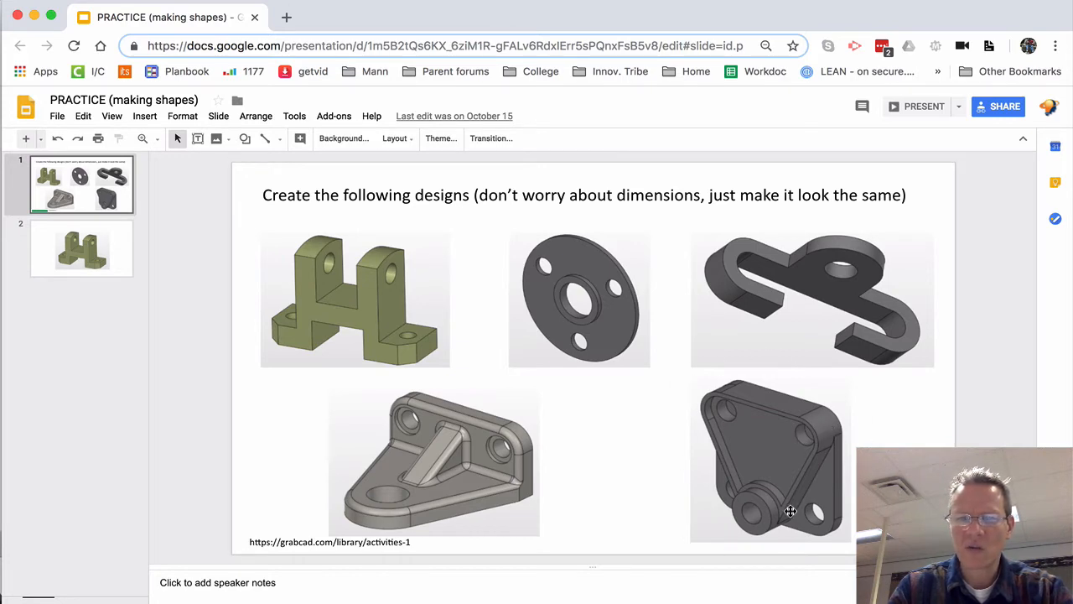
pyautogui.press('super+grave')
pyautogui.press('super+grave')
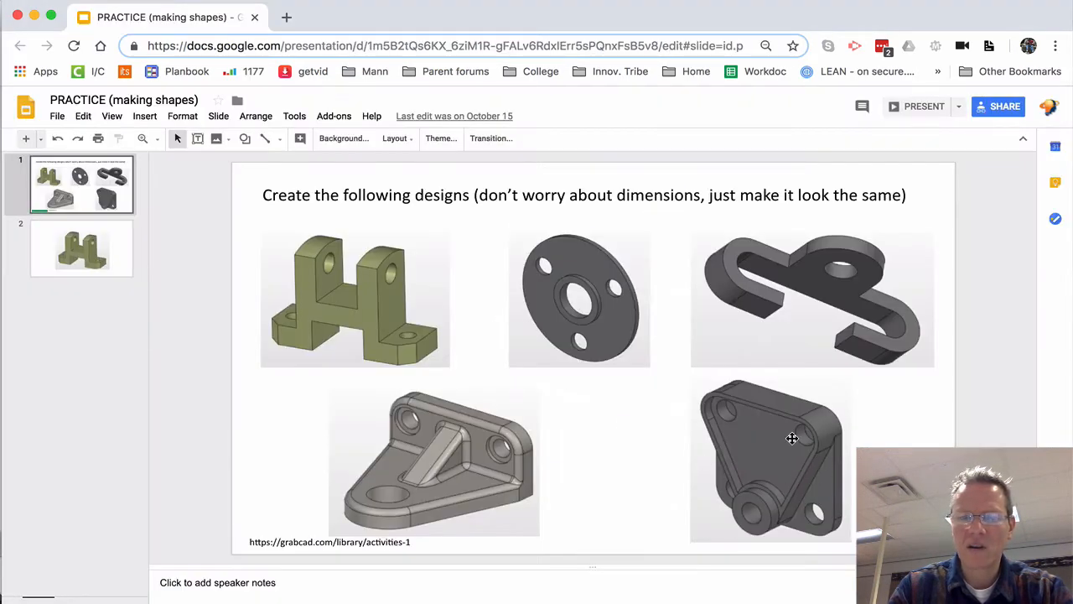
pyautogui.press('super+grave')
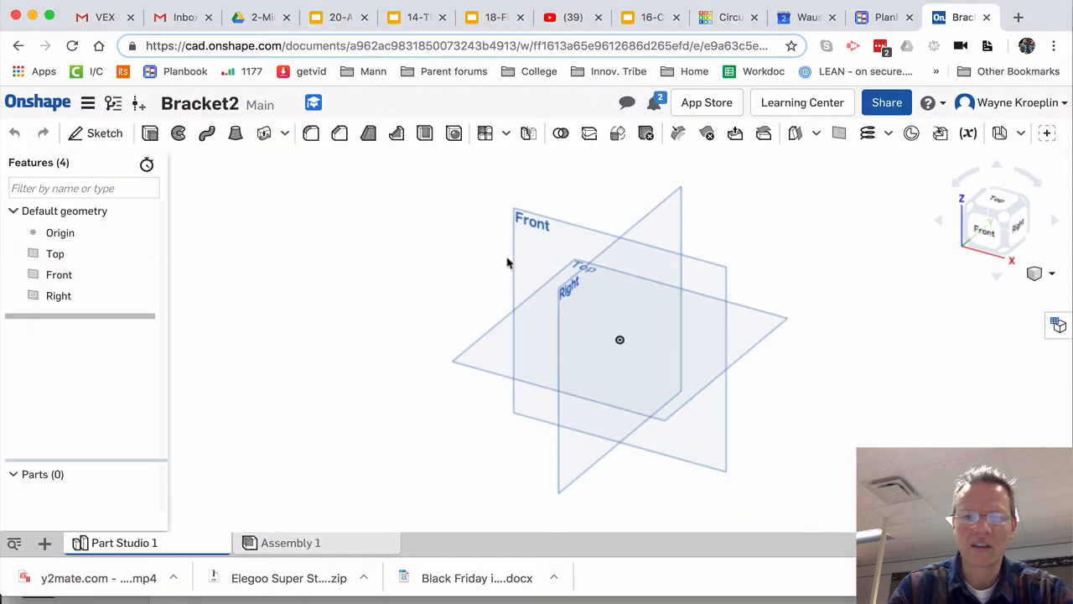
# Step: Open a sketch on the Front plane, viewed face-on, and hide the default planes
pyautogui.click(523, 222)
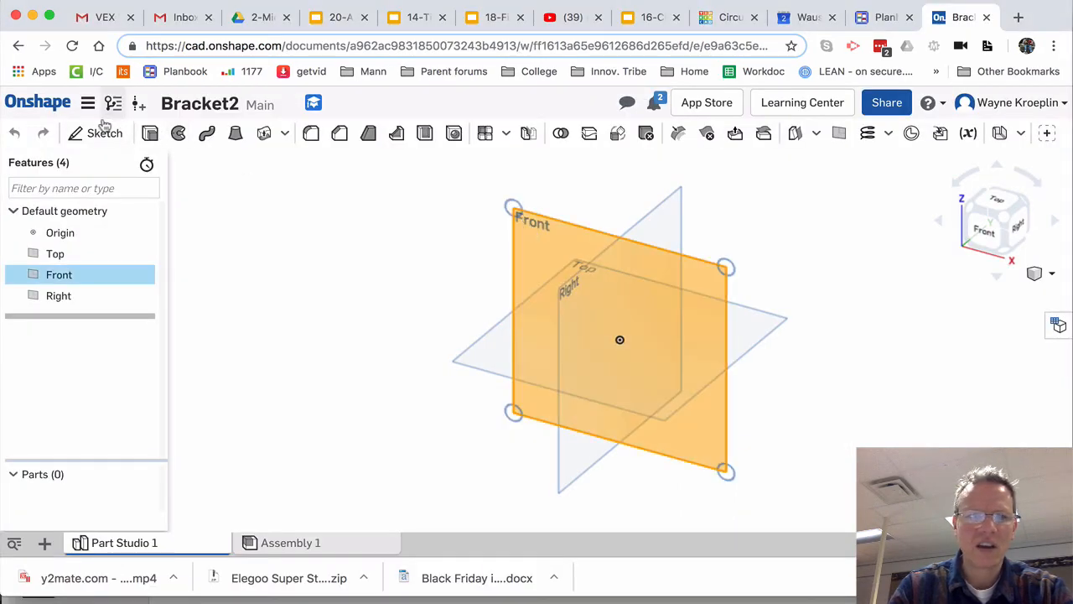
pyautogui.click(304, 239)
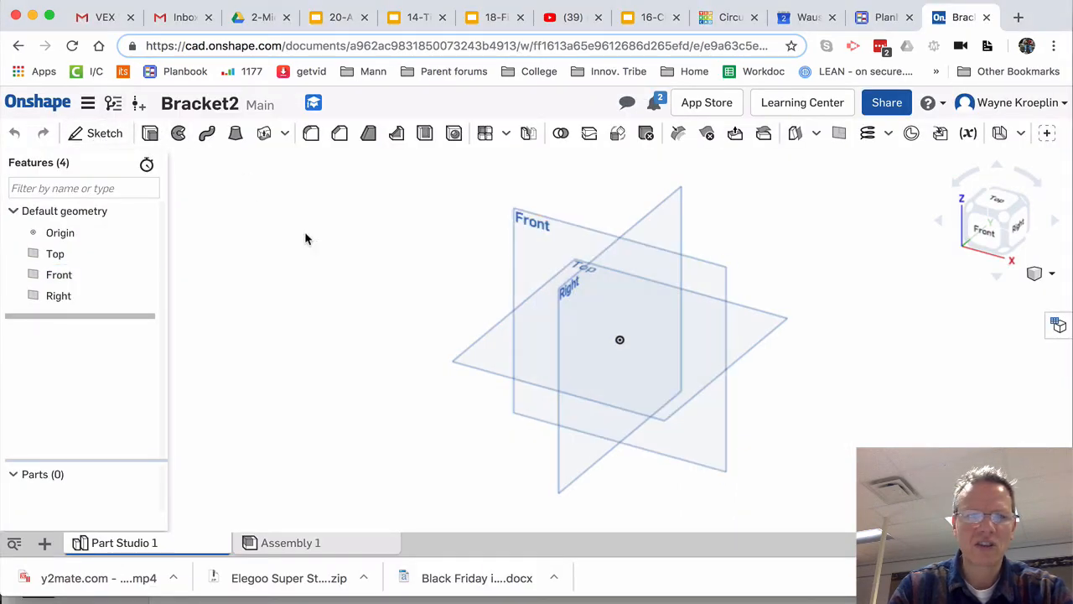
pyautogui.click(104, 134)
pyautogui.click(527, 233)
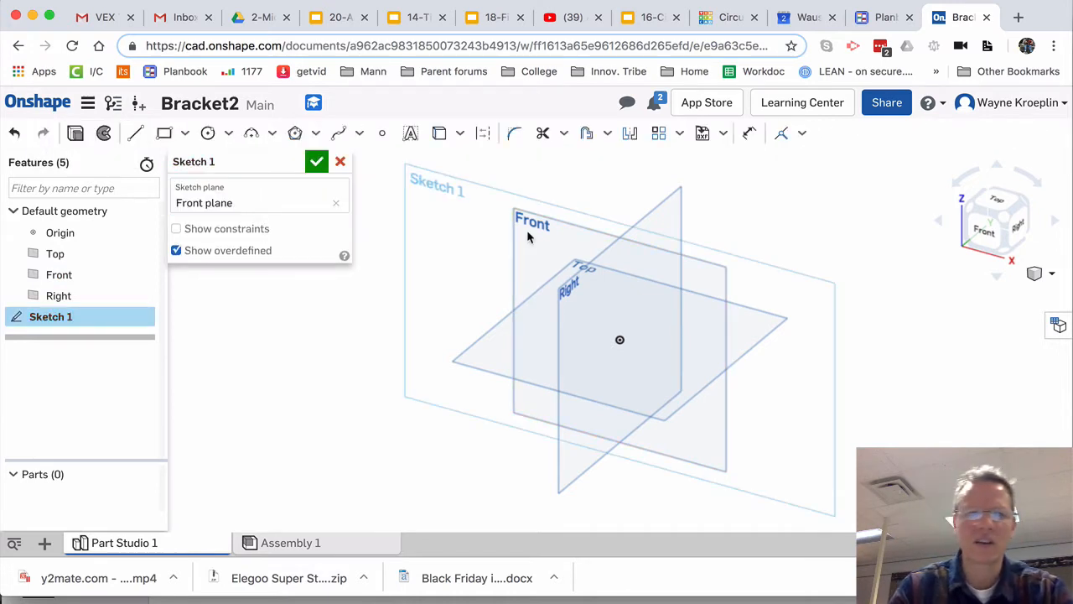
pyautogui.click(316, 163)
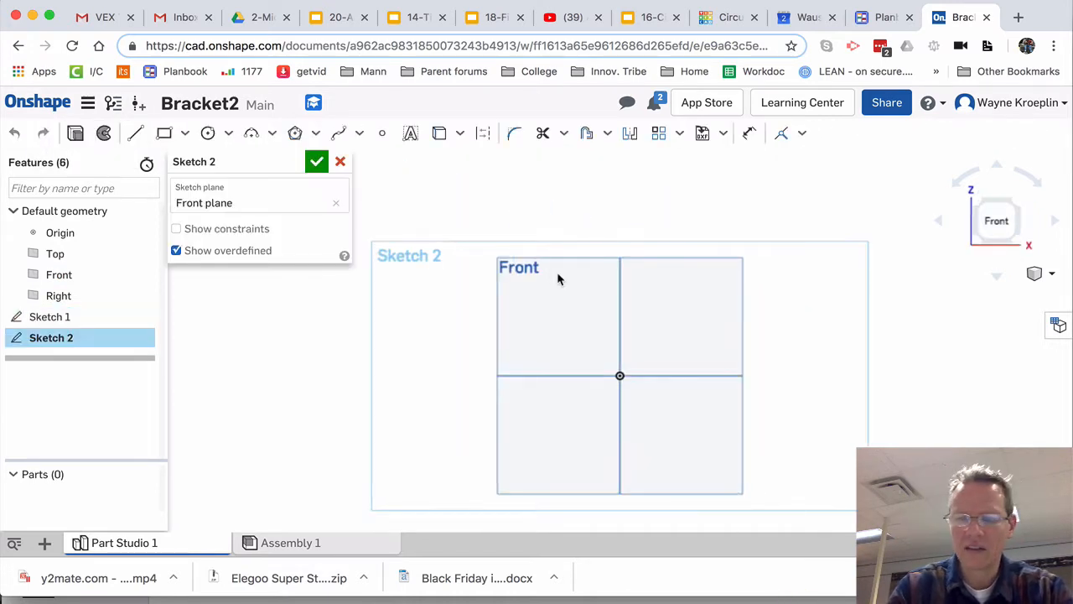
pyautogui.press('p')
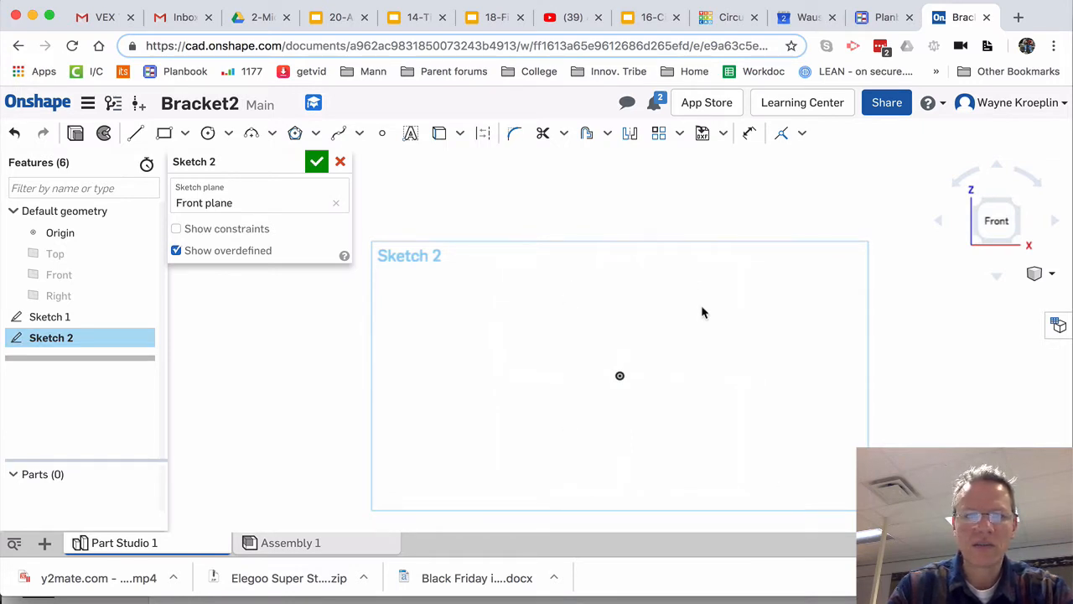
# Step: Sketch a corner rectangle about 7.36 wide and 5.8 high around the origin and compare it with the bracket on the slide
pyautogui.click(164, 132)
pyautogui.click(471, 268)
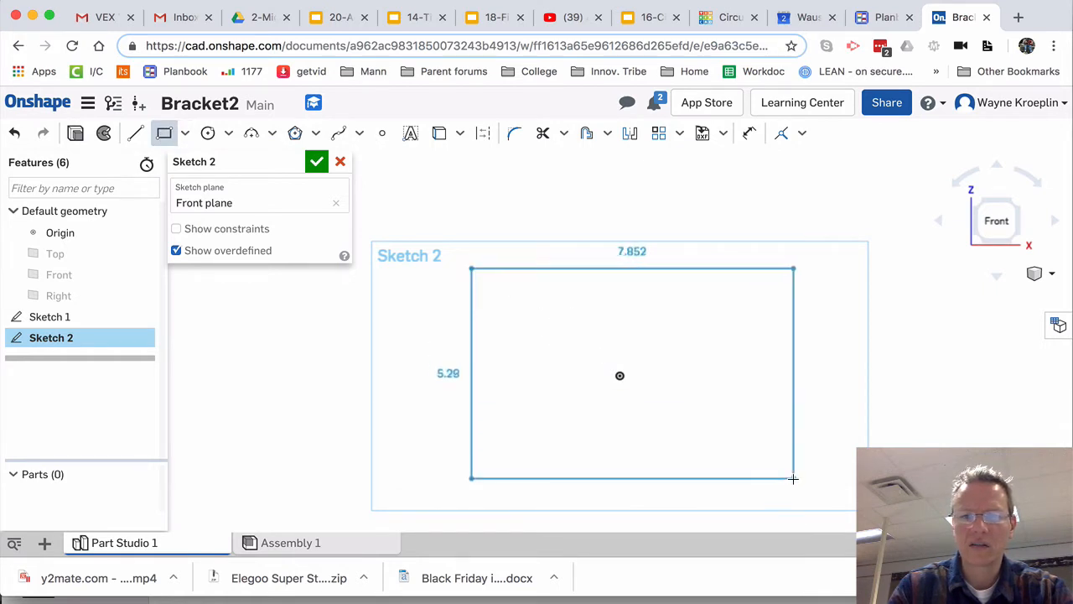
pyautogui.click(773, 496)
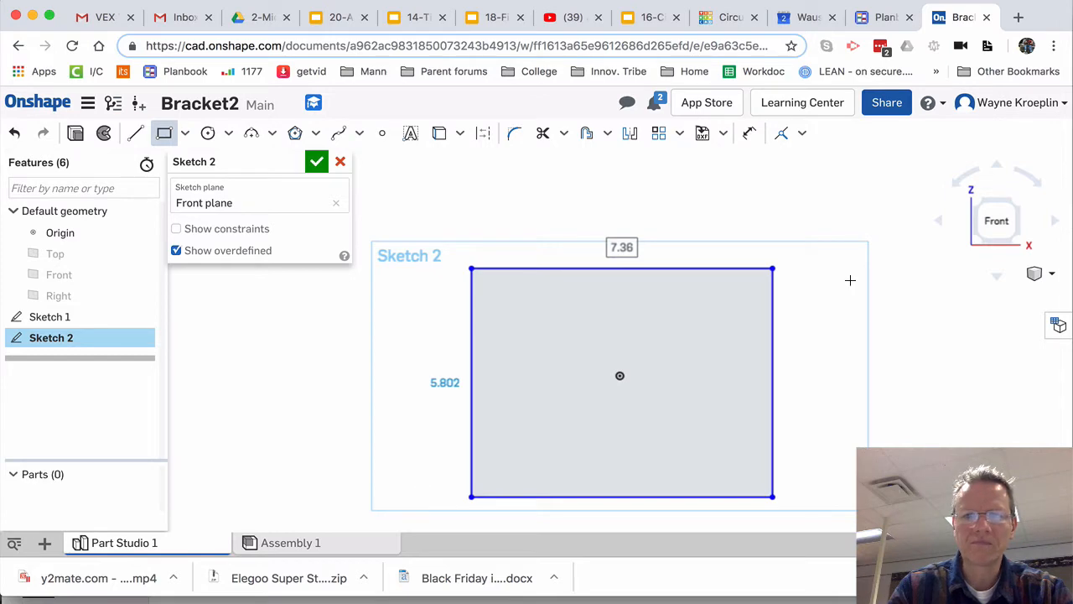
pyautogui.press('super+grave')
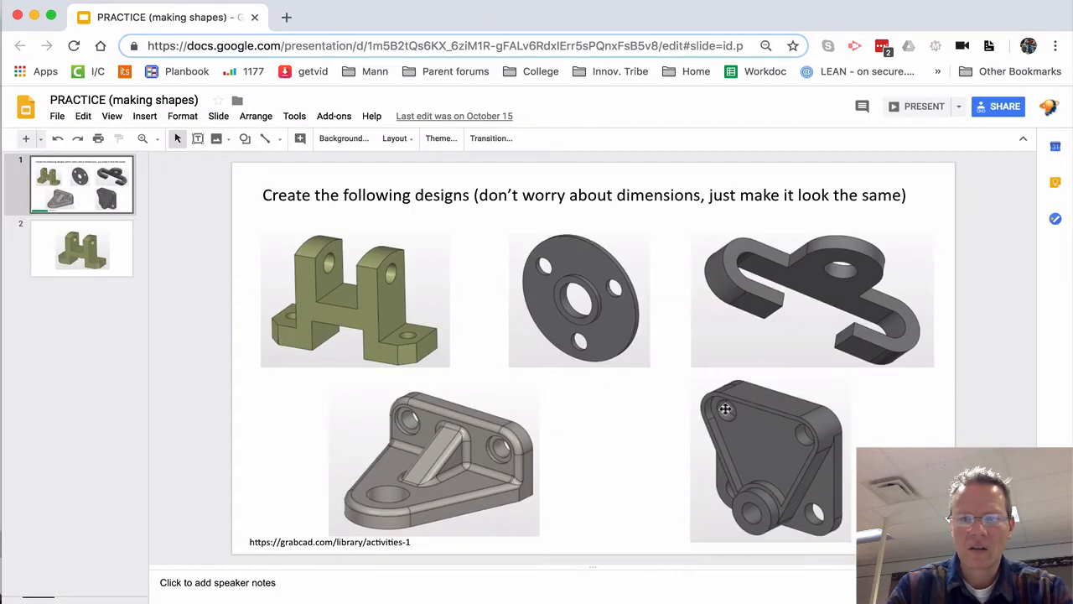
pyautogui.press('super+grave')
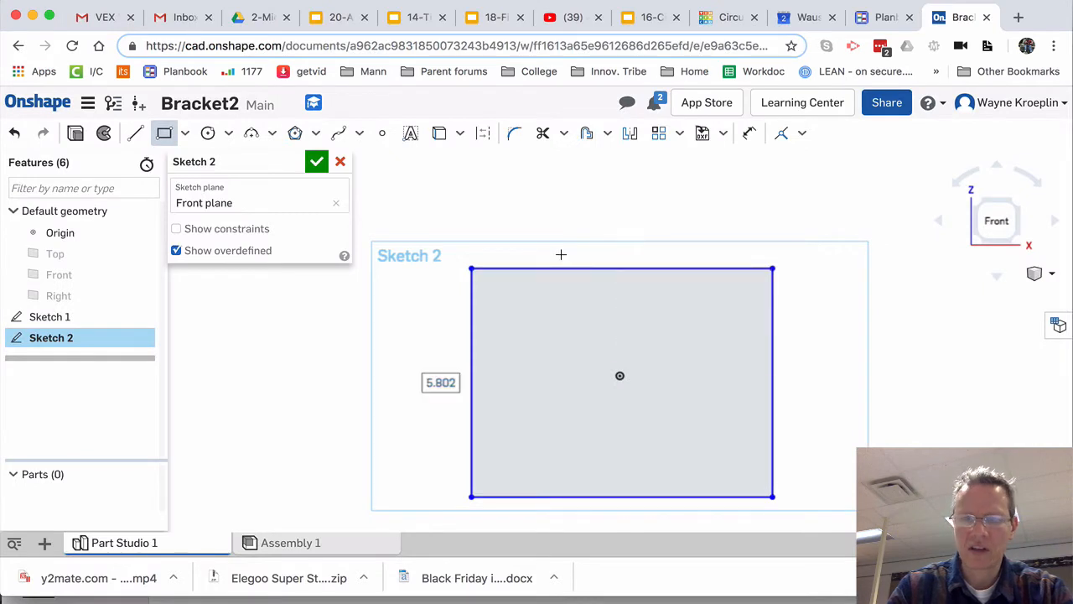
# Step: Make the rectangle taller by moving its top edge upward, and delete its width dimension
pyautogui.click(621, 266)
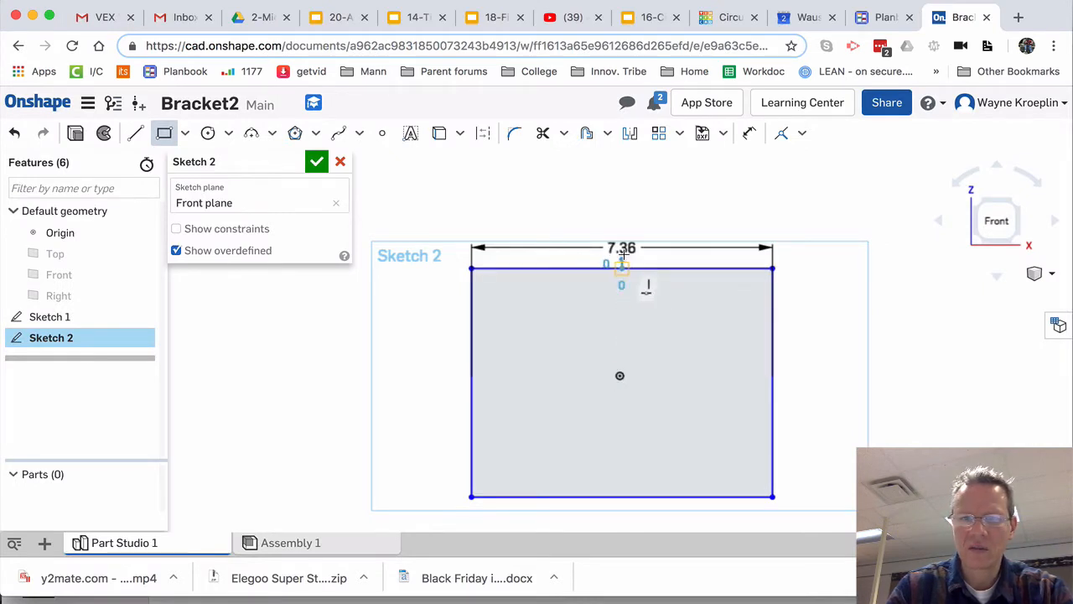
pyautogui.press('Escape')
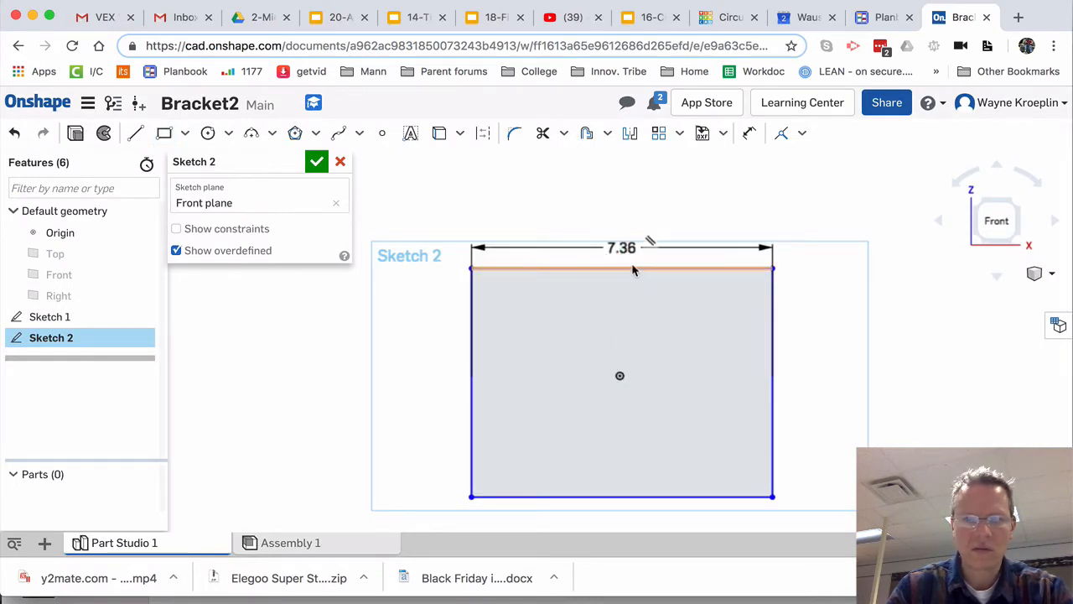
pyautogui.moveTo(633, 272); pyautogui.dragTo(635, 237)
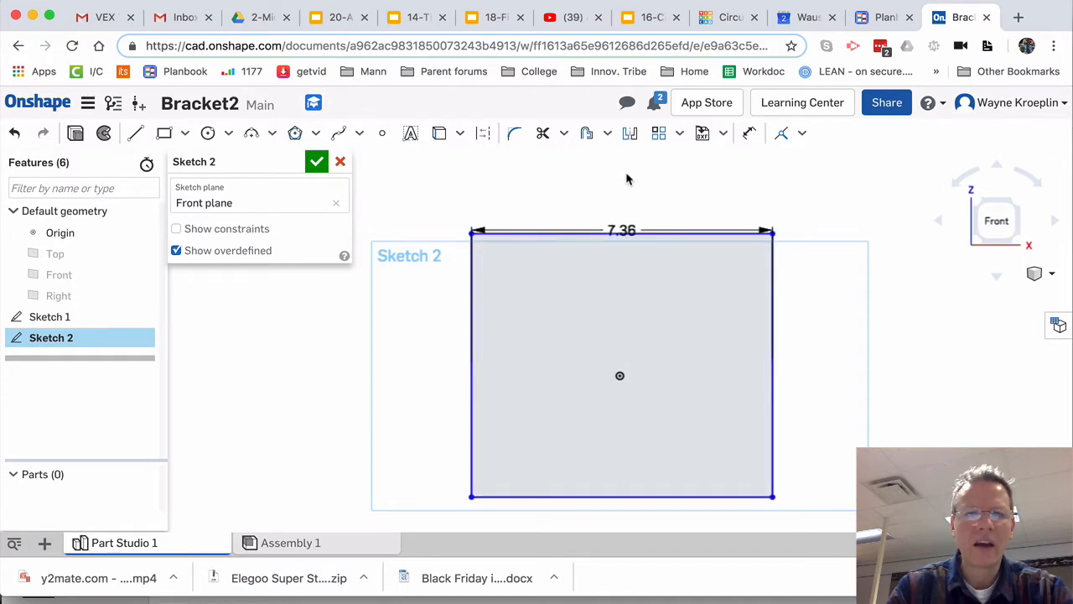
pyautogui.click(618, 232)
pyautogui.press('Delete')
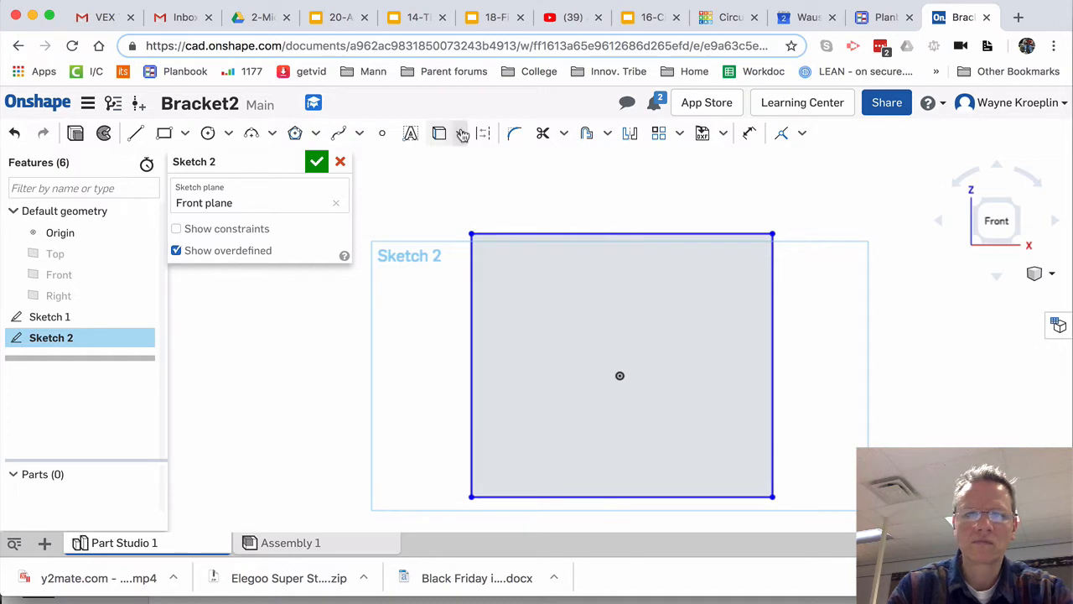
# Step: Fillet all four corners of the rectangle with a radius of about 1.241 in, checking against the slide, and finish the sketch
pyautogui.click(513, 135)
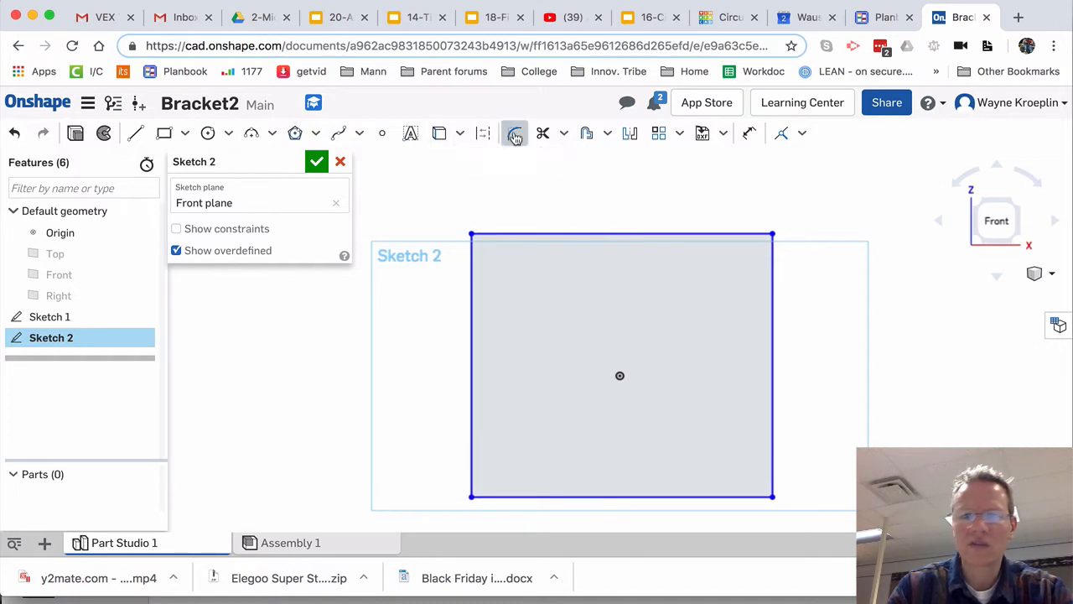
pyautogui.moveTo(771, 234); pyautogui.dragTo(761, 244)
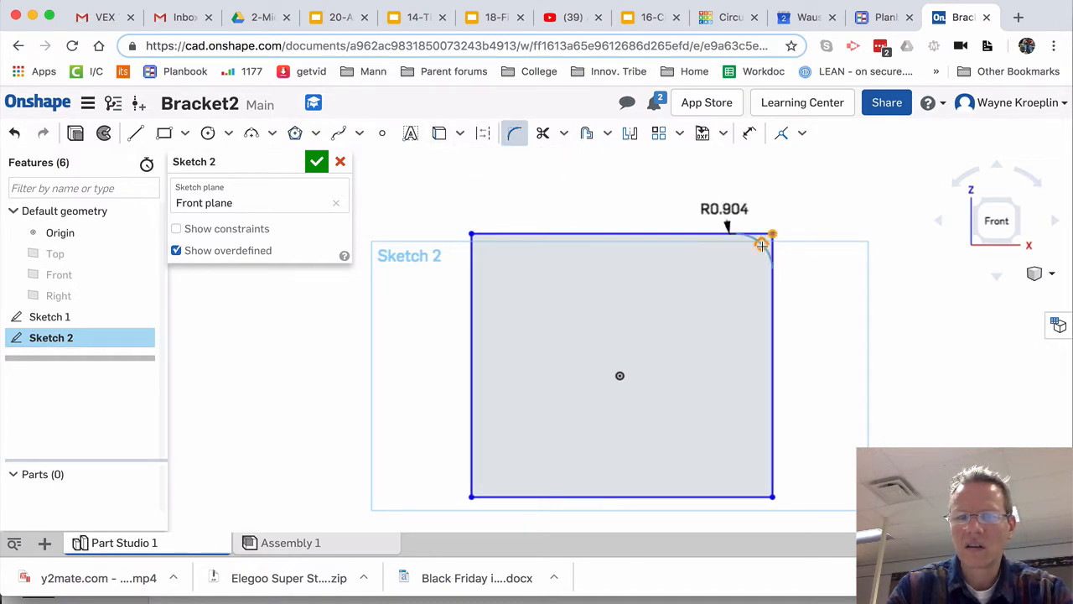
pyautogui.press('super+grave')
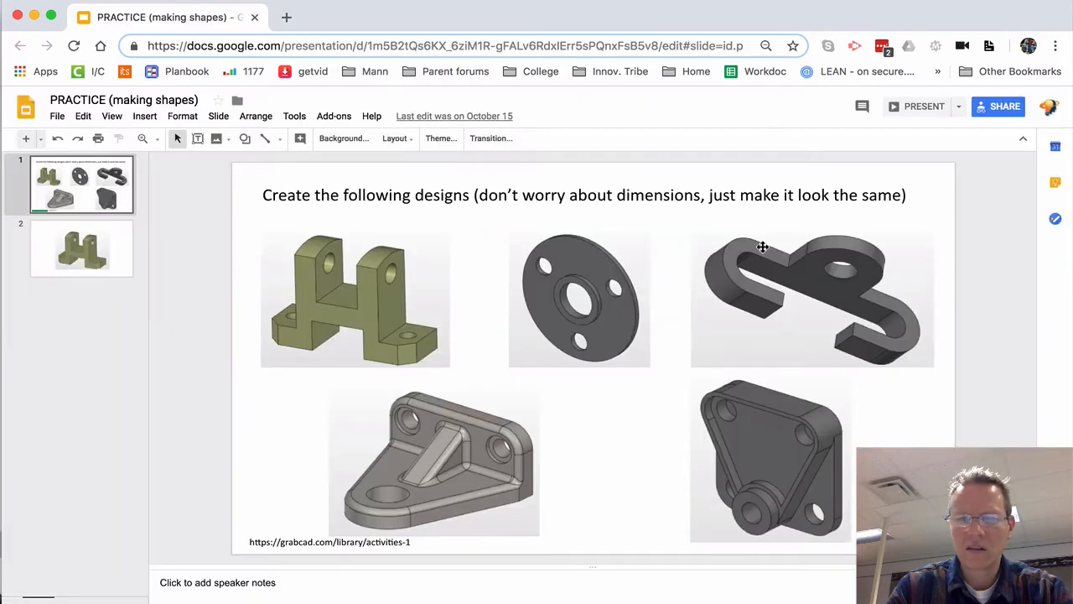
pyautogui.press('super+grave')
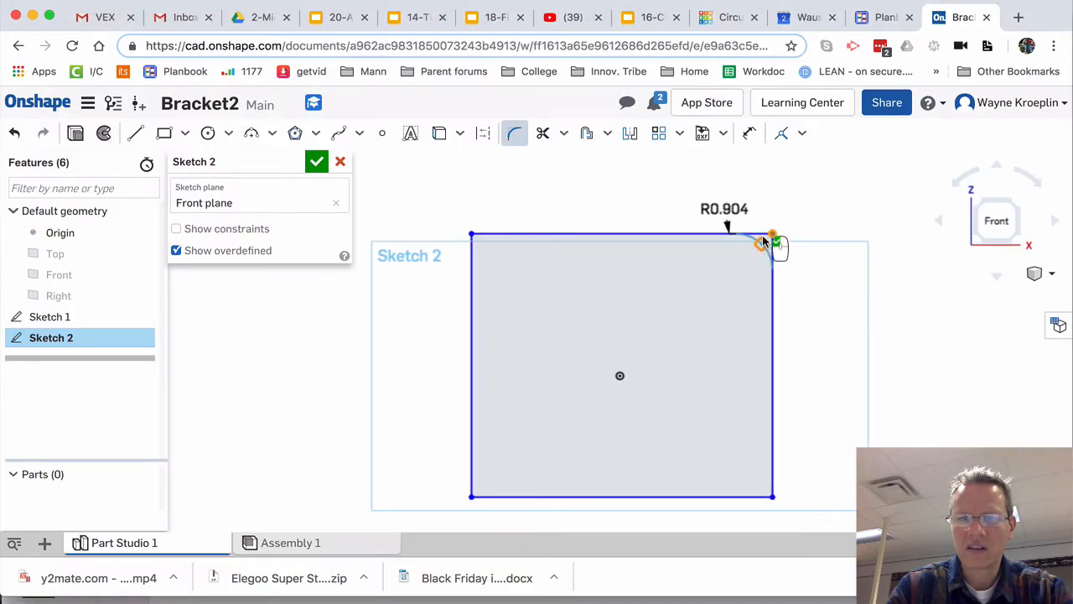
pyautogui.moveTo(761, 241)
pyautogui.mouseDown()
pyautogui.moveTo(748, 253)
pyautogui.moveTo(757, 243)
pyautogui.mouseUp()
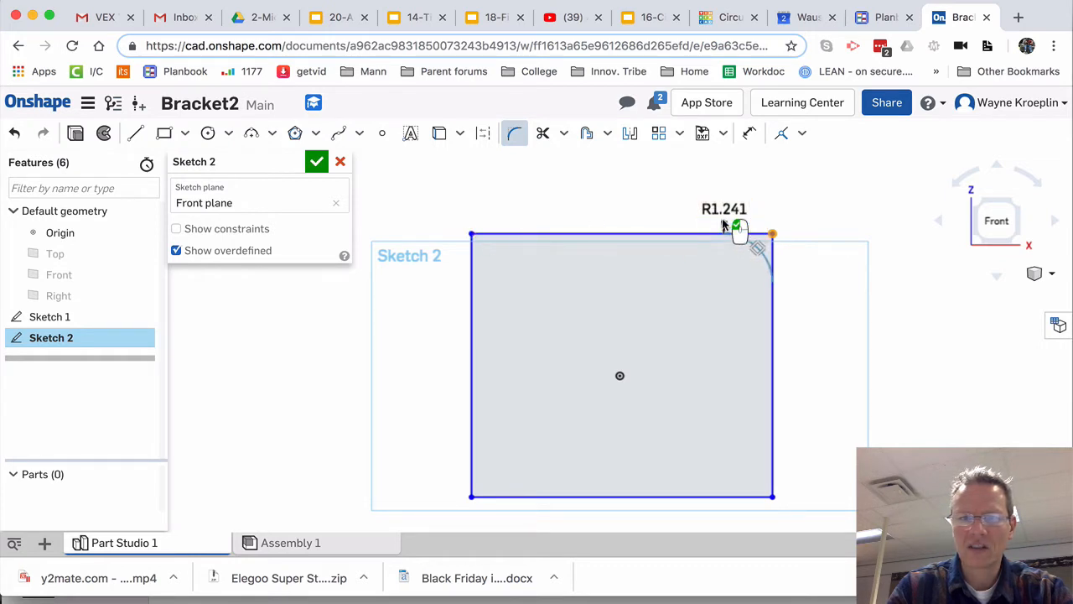
pyautogui.click(471, 232)
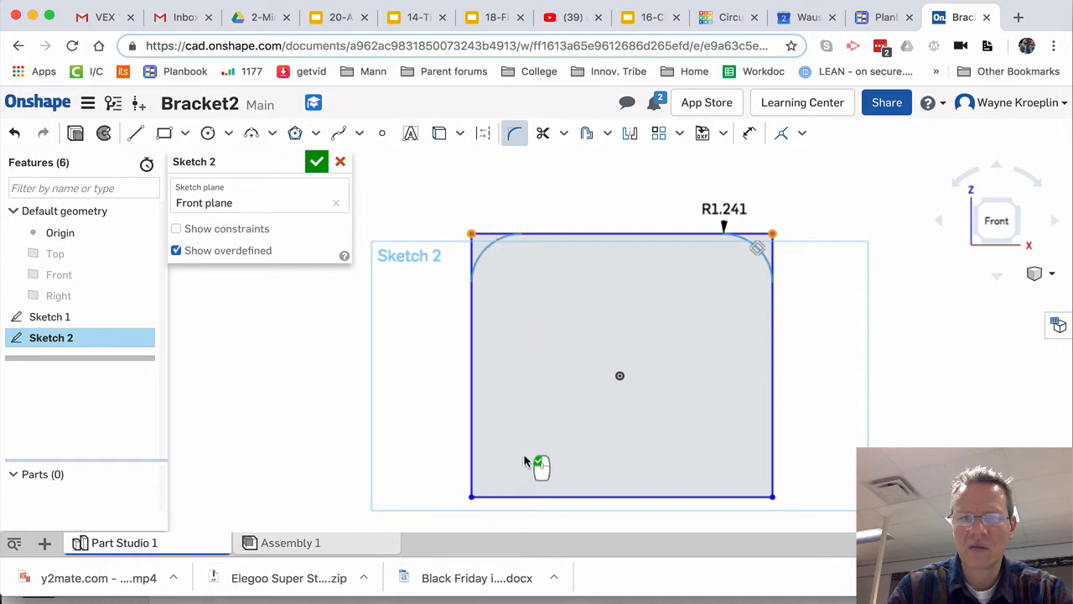
pyautogui.click(479, 496)
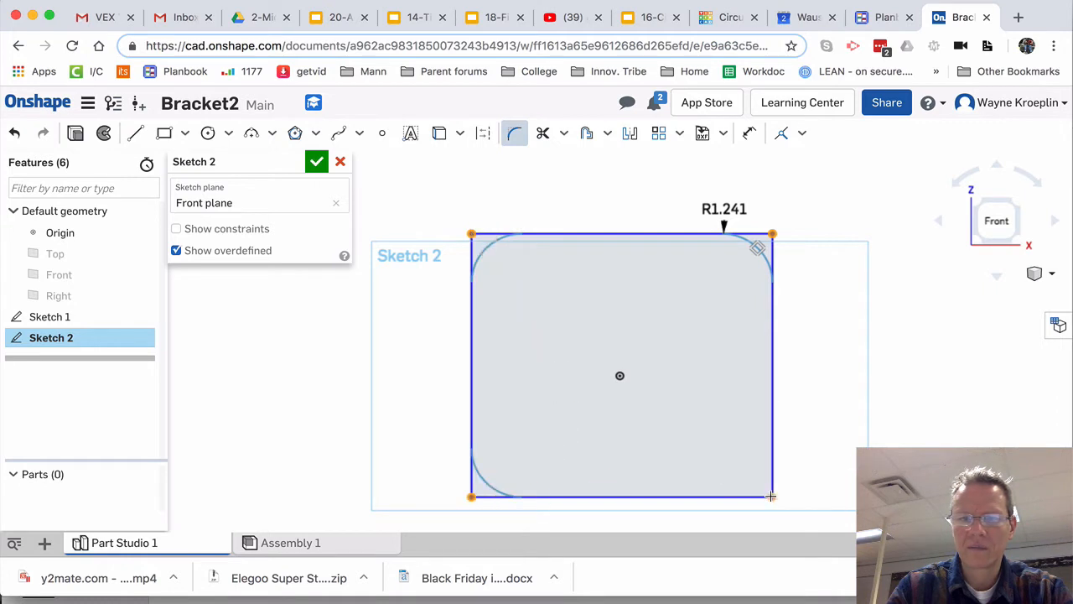
pyautogui.click(770, 496)
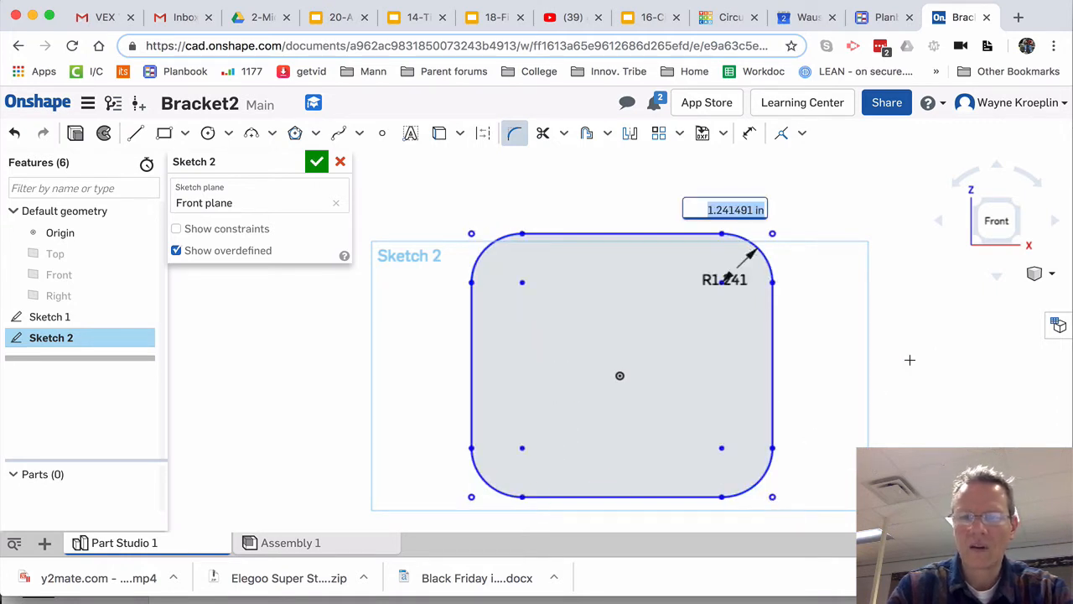
pyautogui.press('Return')
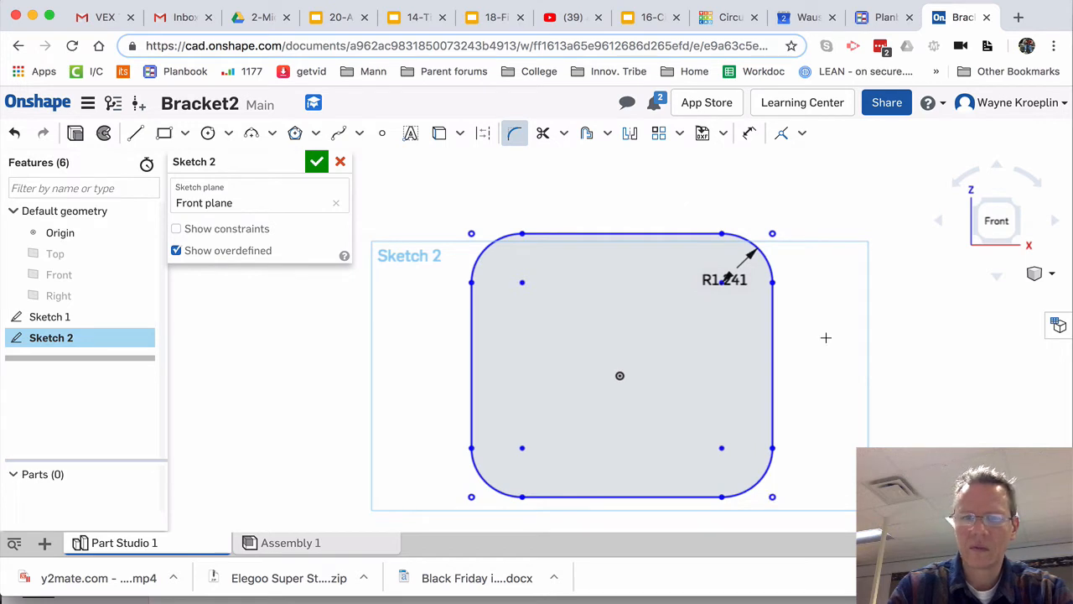
pyautogui.click(317, 162)
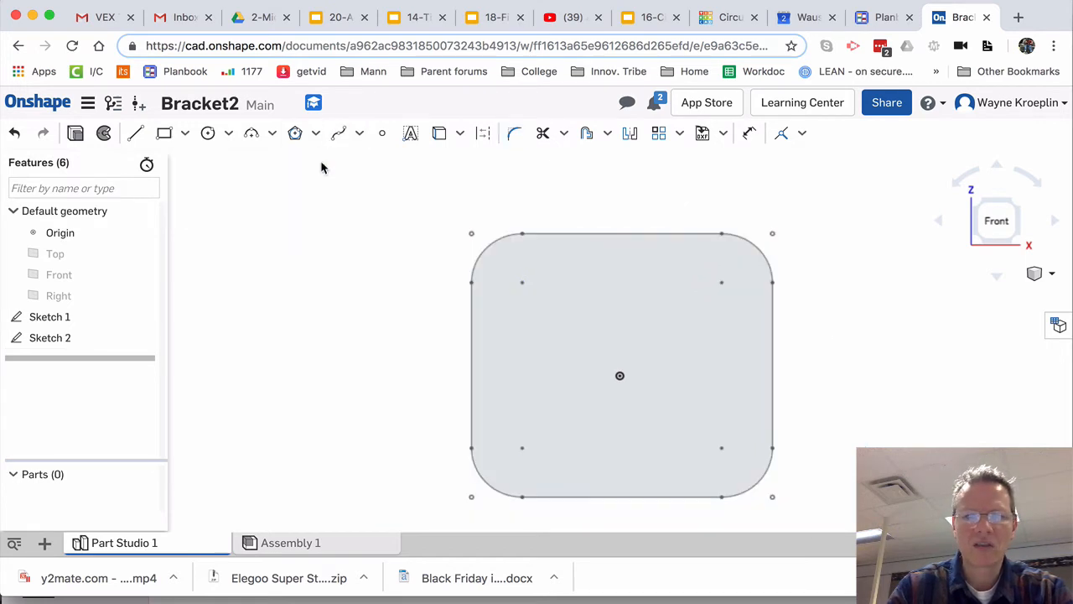
# Step: Extrude the rounded rectangle as a new solid with a blind depth of 0.71 in
pyautogui.moveTo(792, 264)
pyautogui.mouseDown(button='right')
pyautogui.moveTo(772, 225)
pyautogui.moveTo(708, 291)
pyautogui.mouseUp(button='right')
pyautogui.rightClick(708, 295)
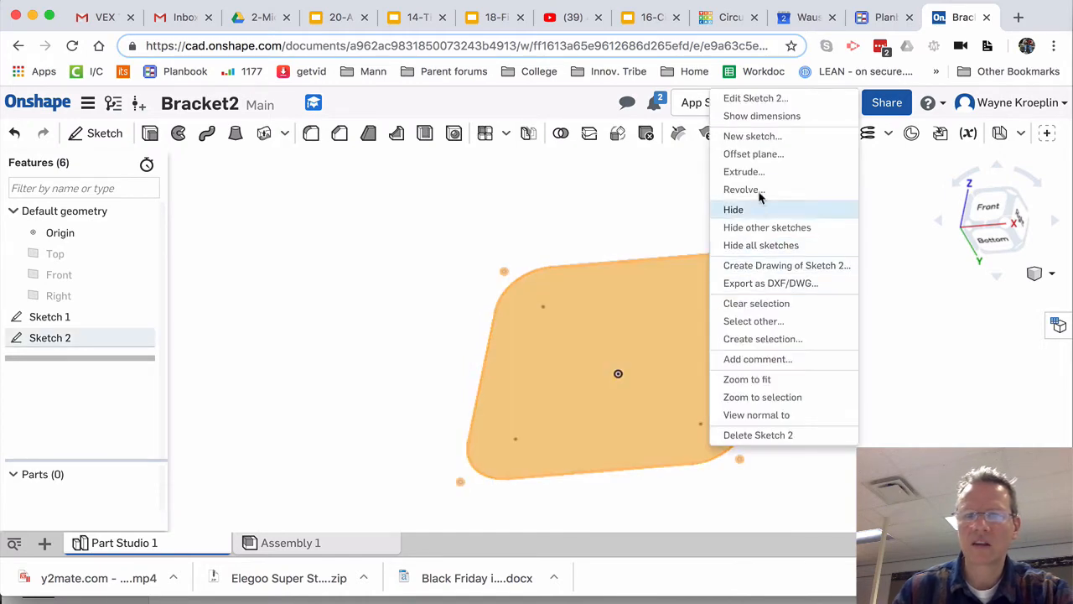
pyautogui.click(744, 172)
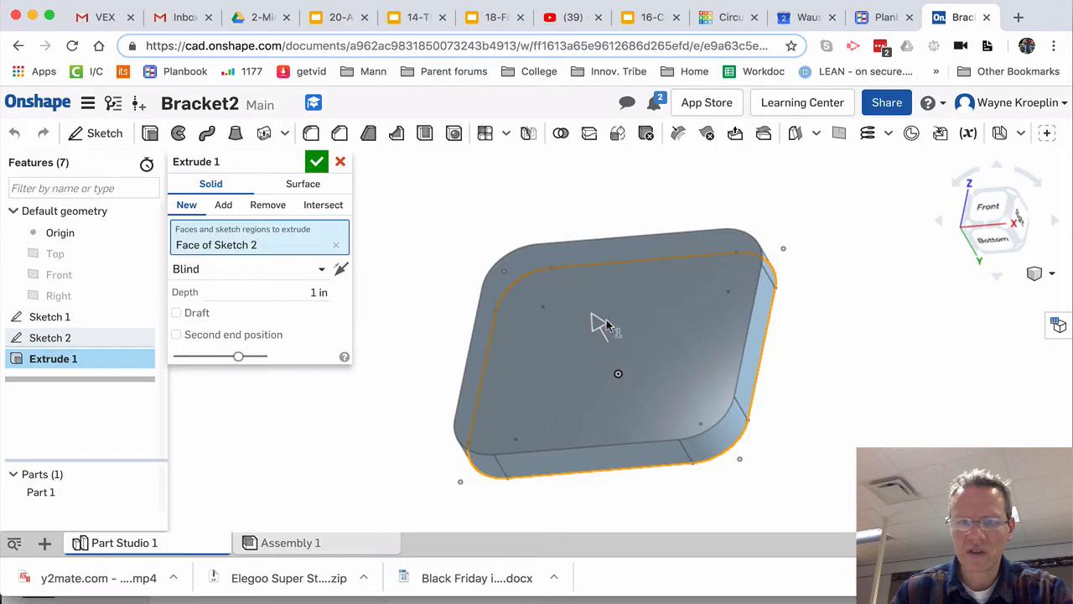
pyautogui.moveTo(603, 325); pyautogui.dragTo(602, 328)
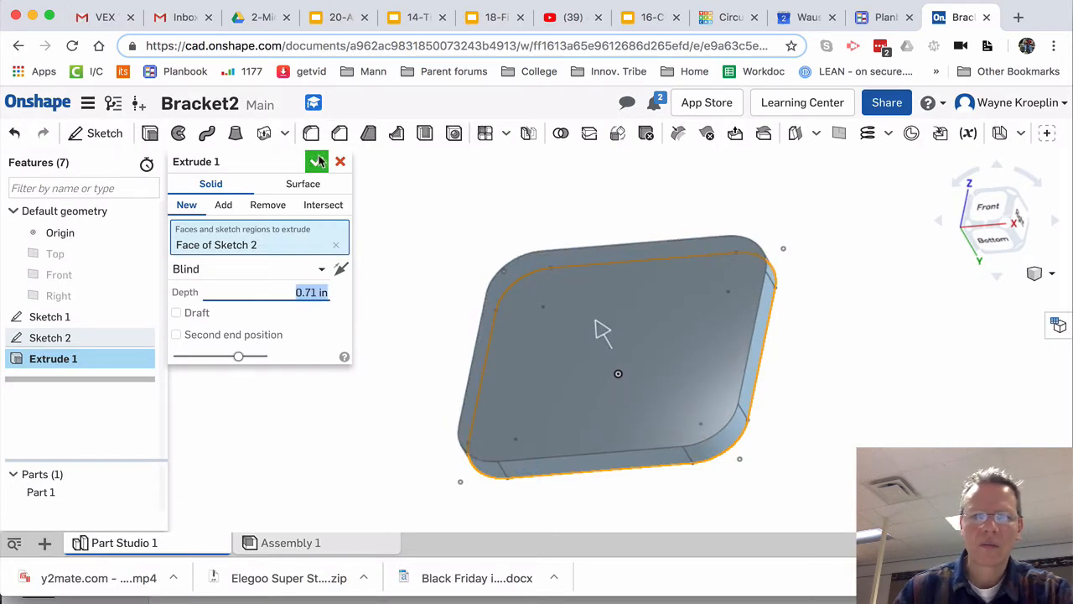
pyautogui.click(317, 161)
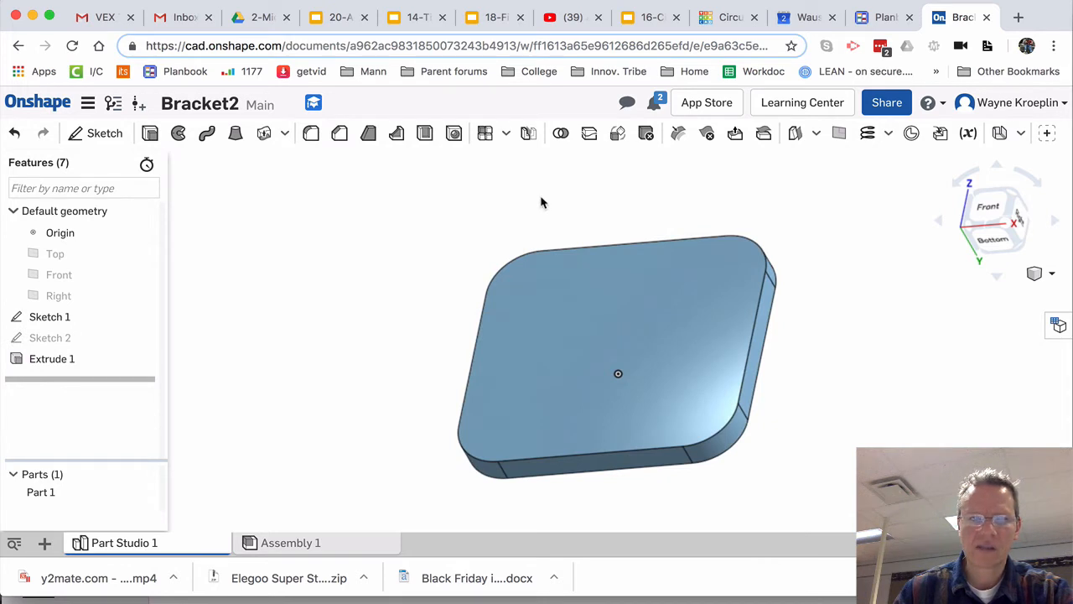
# Step: Open a sketch on the plate's large front face, viewed face-on
pyautogui.click(634, 319)
pyautogui.rightClick(633, 315)
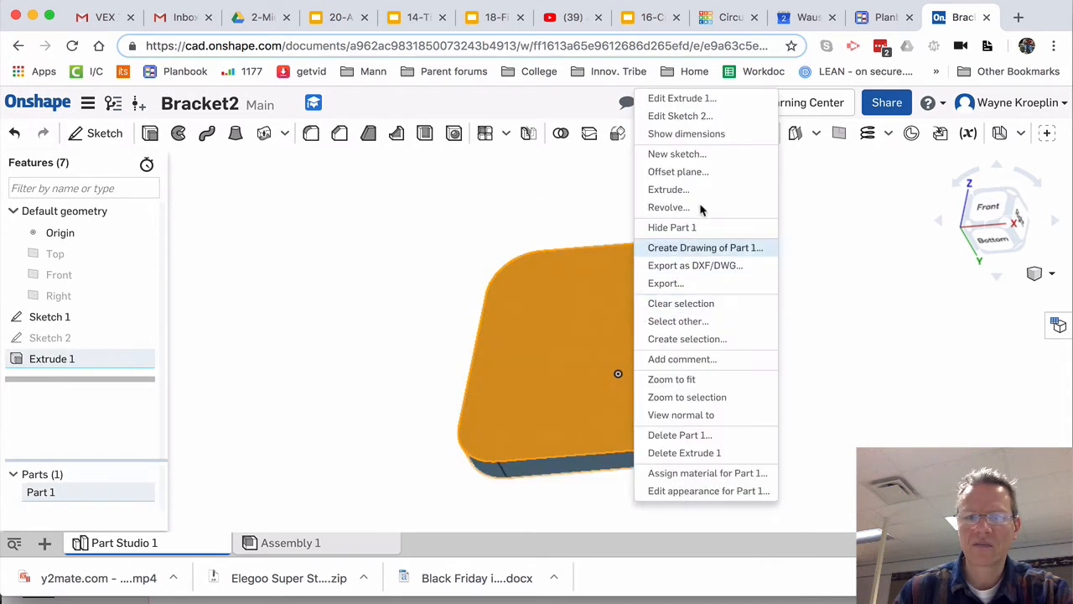
pyautogui.click(676, 154)
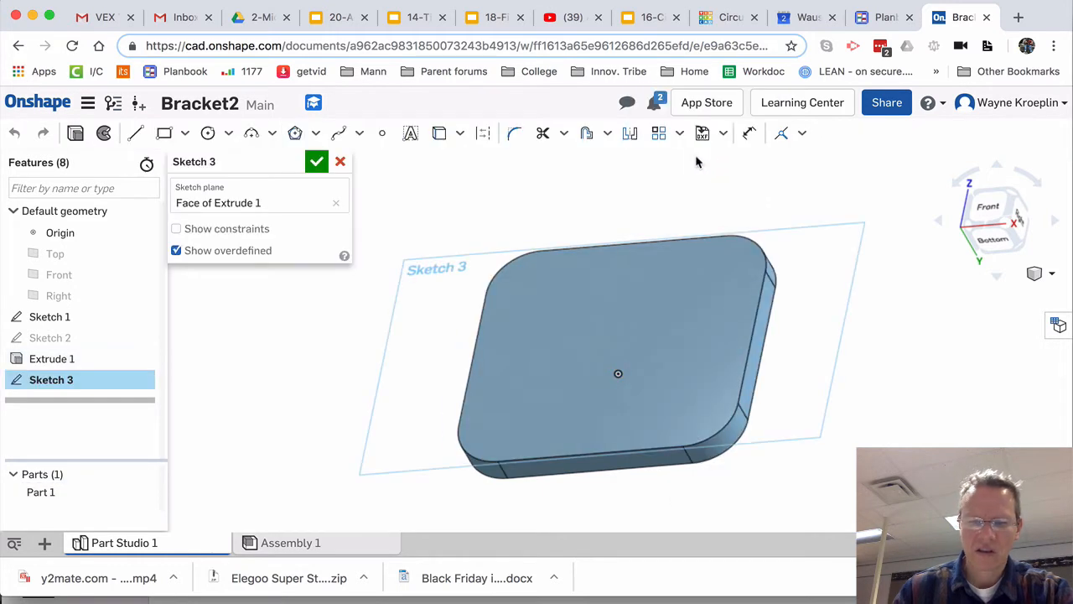
pyautogui.press('n')
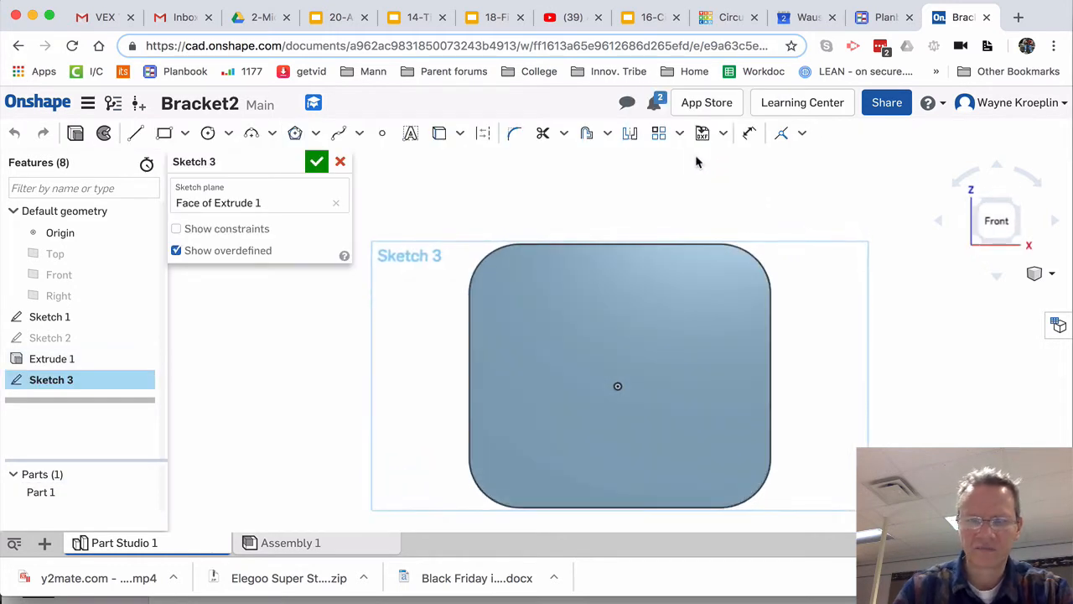
pyautogui.moveTo(672, 259); pyautogui.dragTo(665, 184, button='middle')
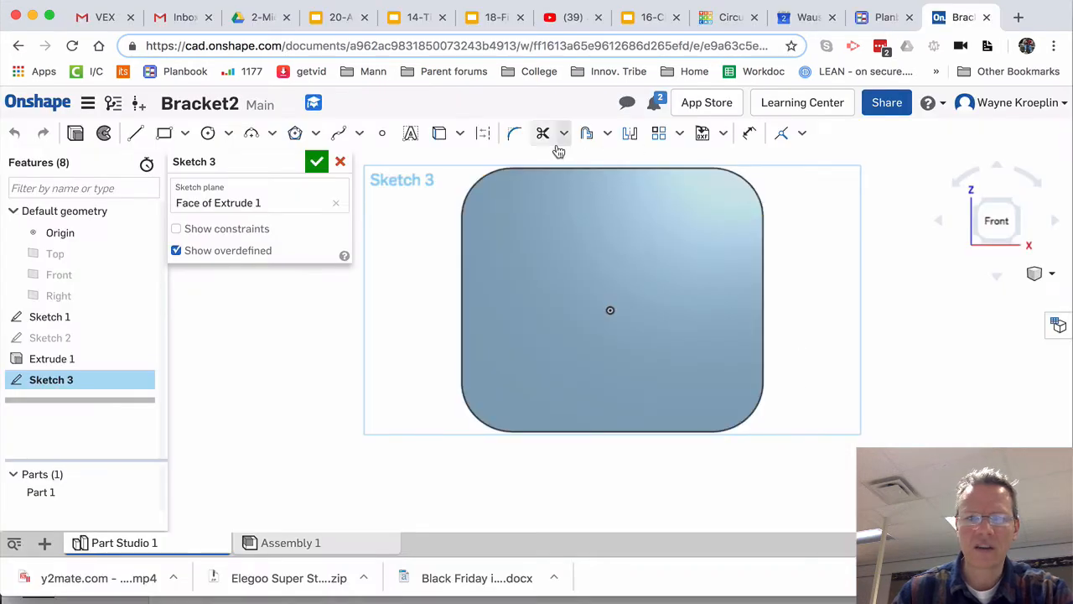
# Step: Sketch two circles about 2.48 in in diameter, concentric with the plate's two upper rounded corners and reaching its side edges
pyautogui.click(208, 136)
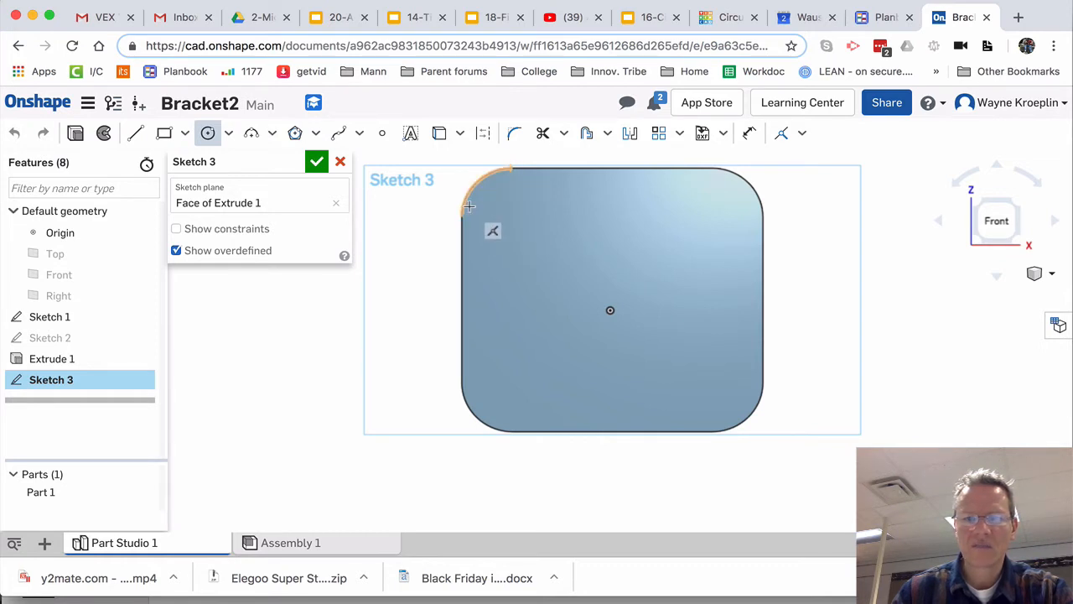
pyautogui.click(514, 217)
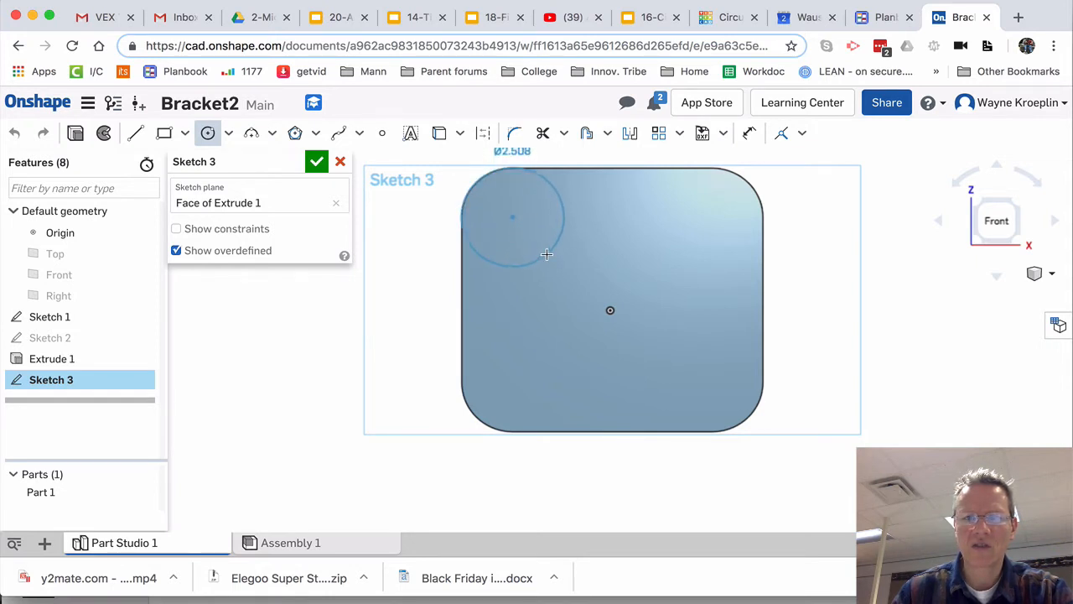
pyautogui.click(463, 221)
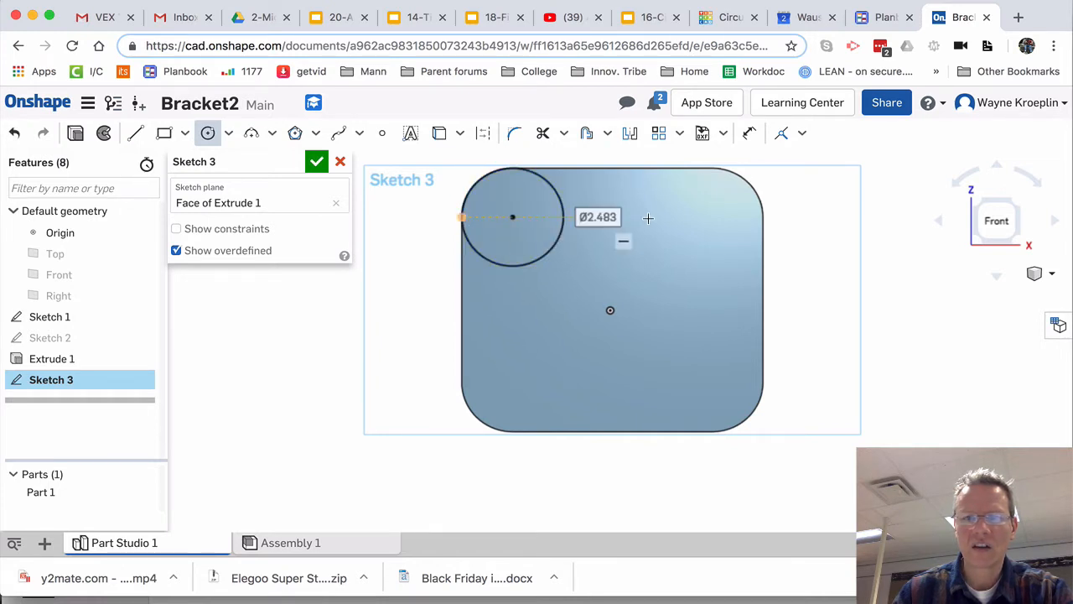
pyautogui.click(712, 217)
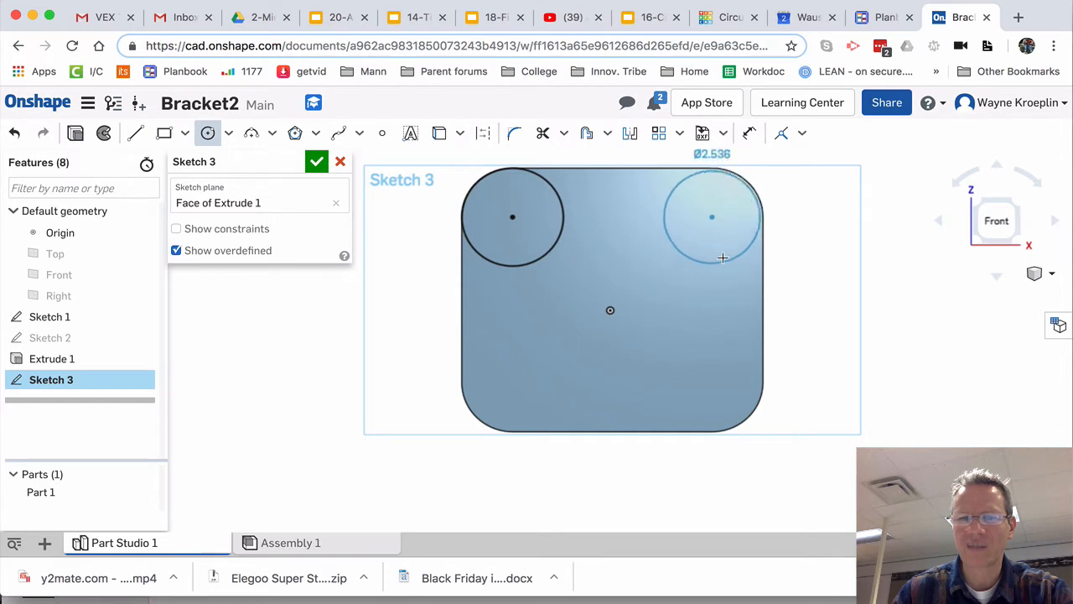
pyautogui.click(762, 216)
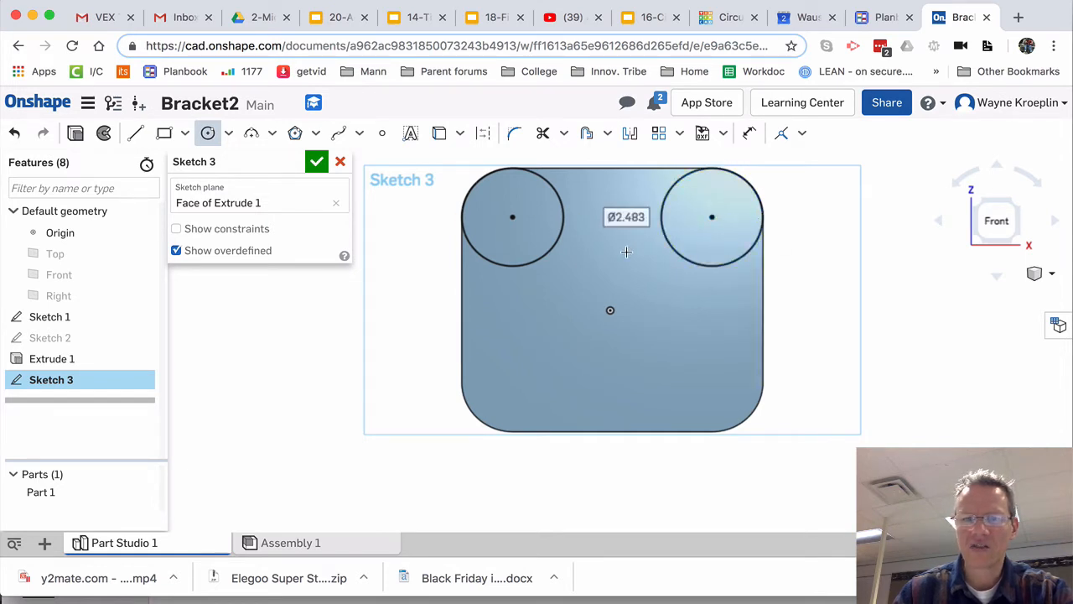
# Step: Review the triangular bracket on the Google Slides practice sheet, return to the Bracket2 document in Onshape, and hide the origin
pyautogui.press('super+grave')
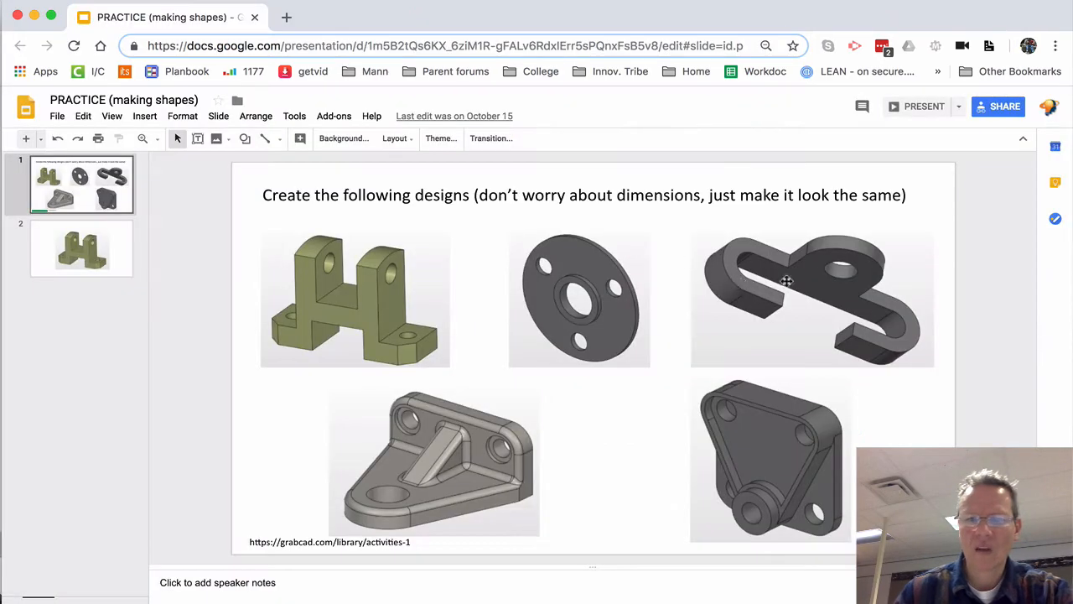
pyautogui.press('super+grave')
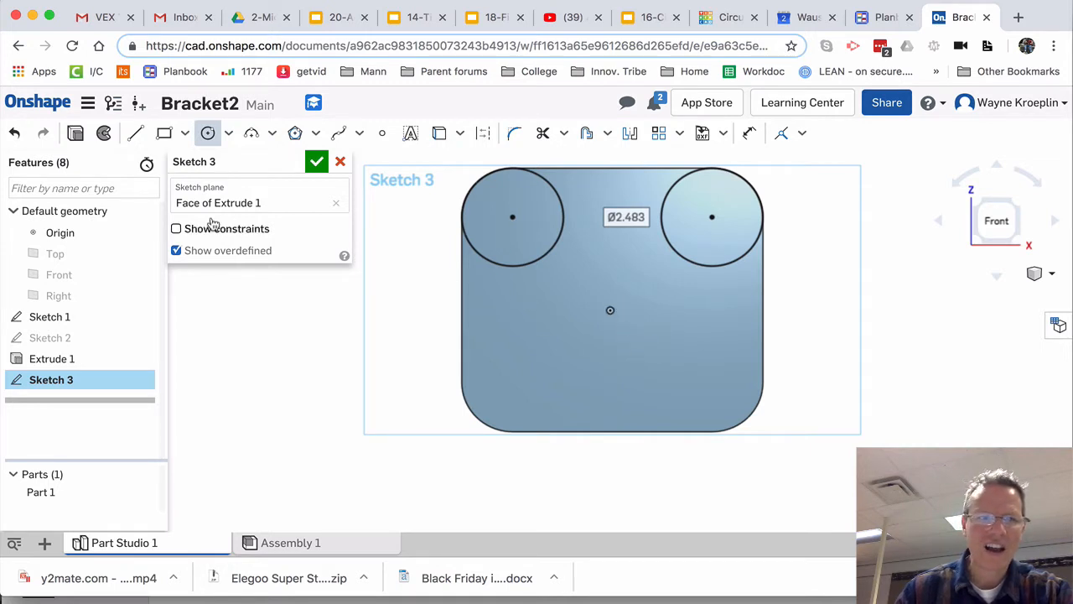
pyautogui.click(145, 235)
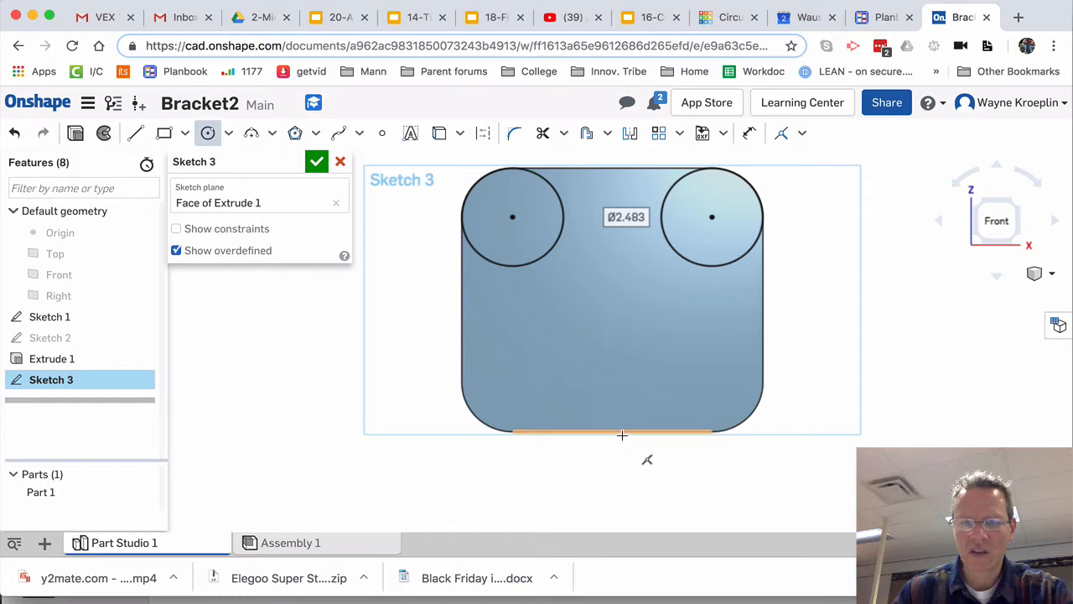
# Step: Sketch a circle about 1.85 in in diameter, centred above the midpoint of the plate's bottom edge and touching that edge
pyautogui.click(613, 379)
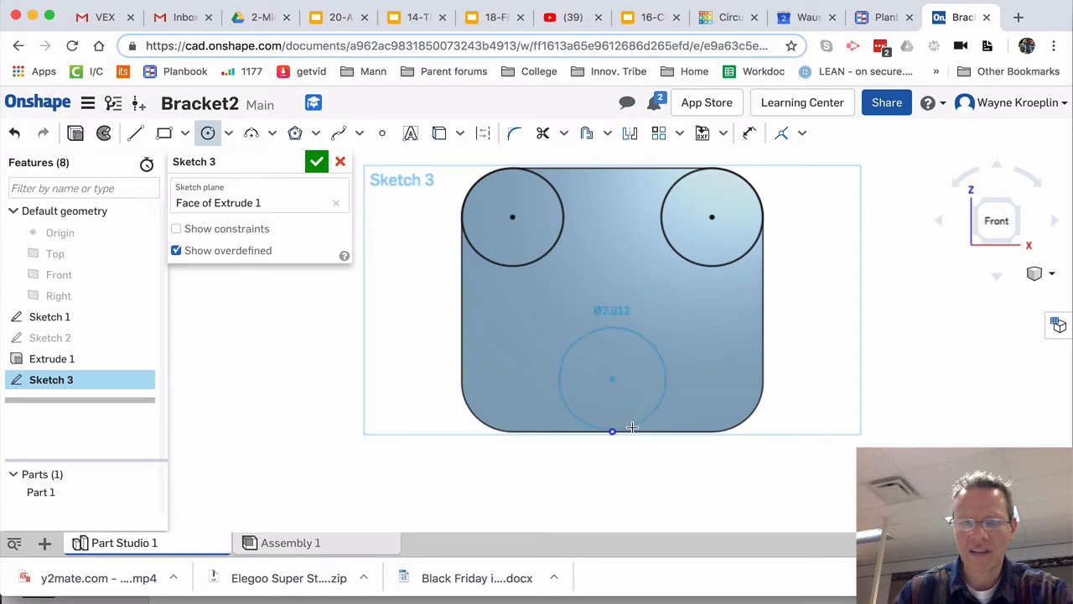
pyautogui.press('Escape')
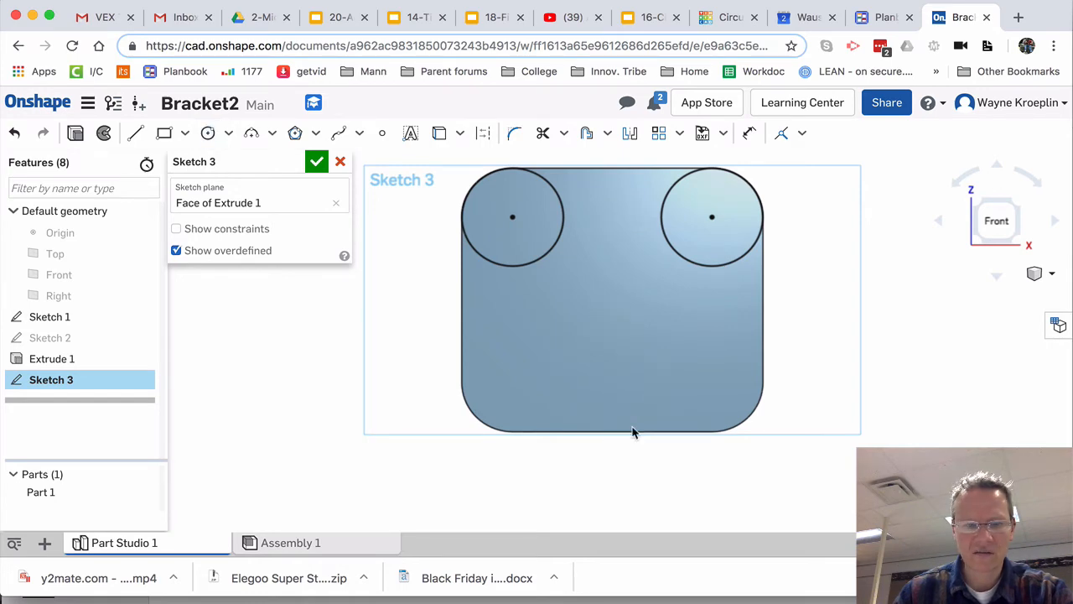
pyautogui.press('super+grave')
pyautogui.press('super+grave')
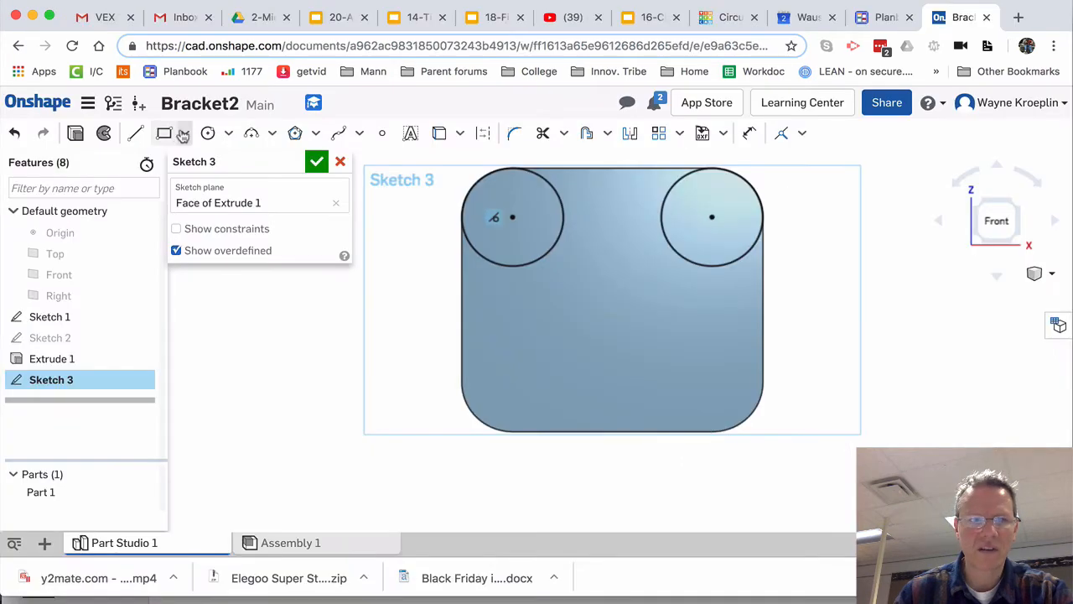
pyautogui.click(206, 133)
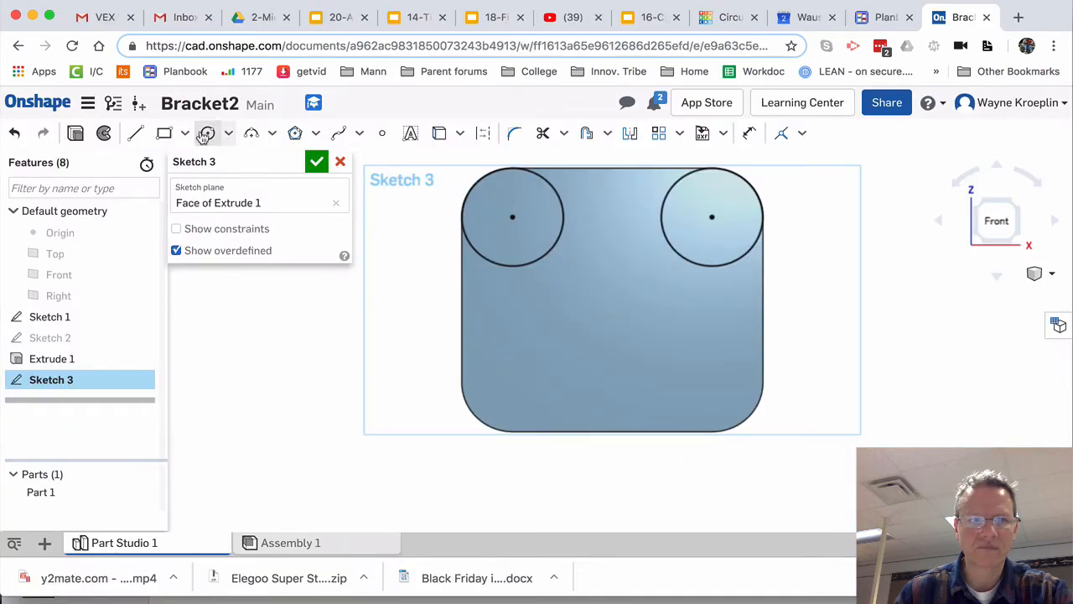
pyautogui.click(613, 395)
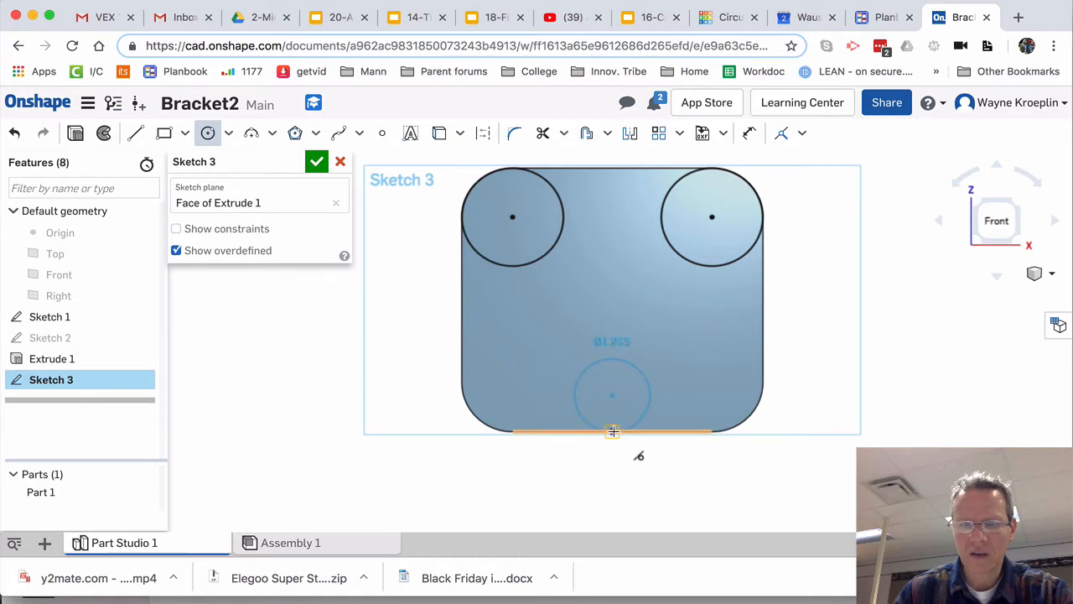
pyautogui.click(613, 431)
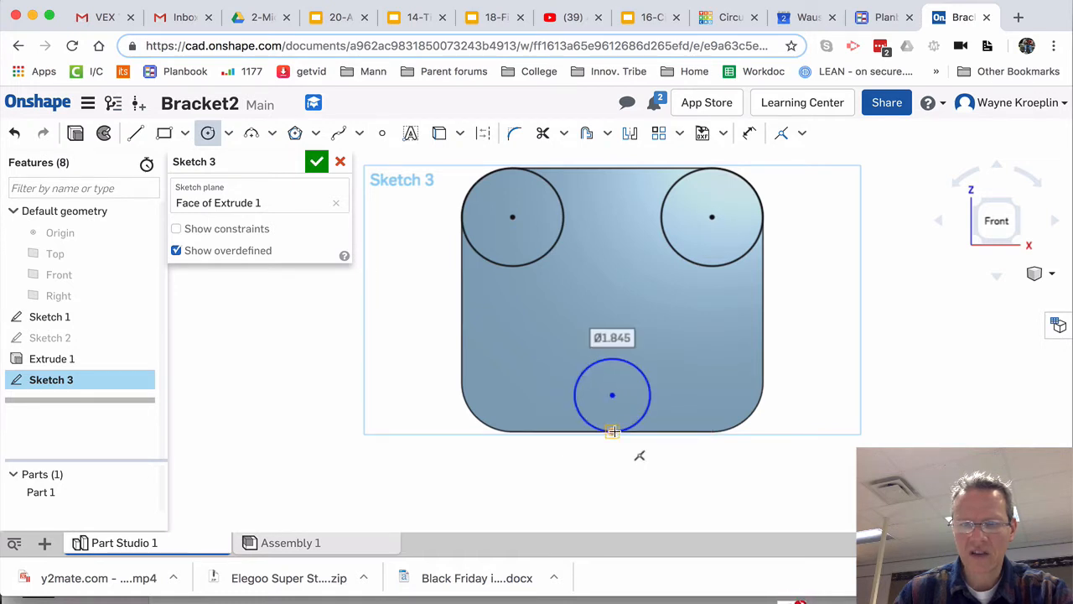
# Step: Draw two slanted lines about 5.27 in long, joining the outer sides of the two upper circles to the sides of the lower circle
pyautogui.click(136, 134)
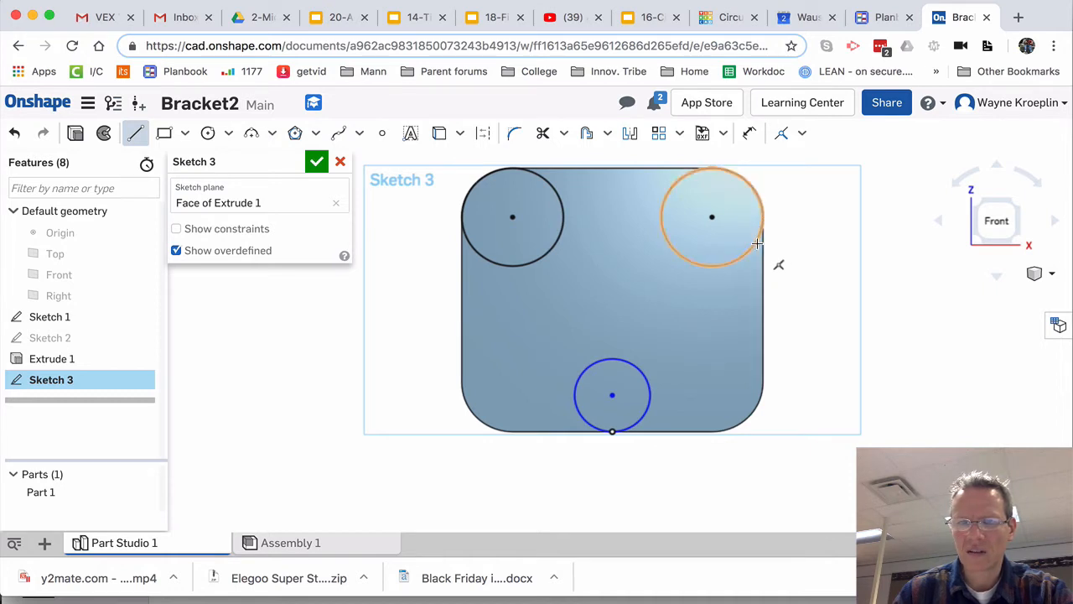
pyautogui.click(723, 279)
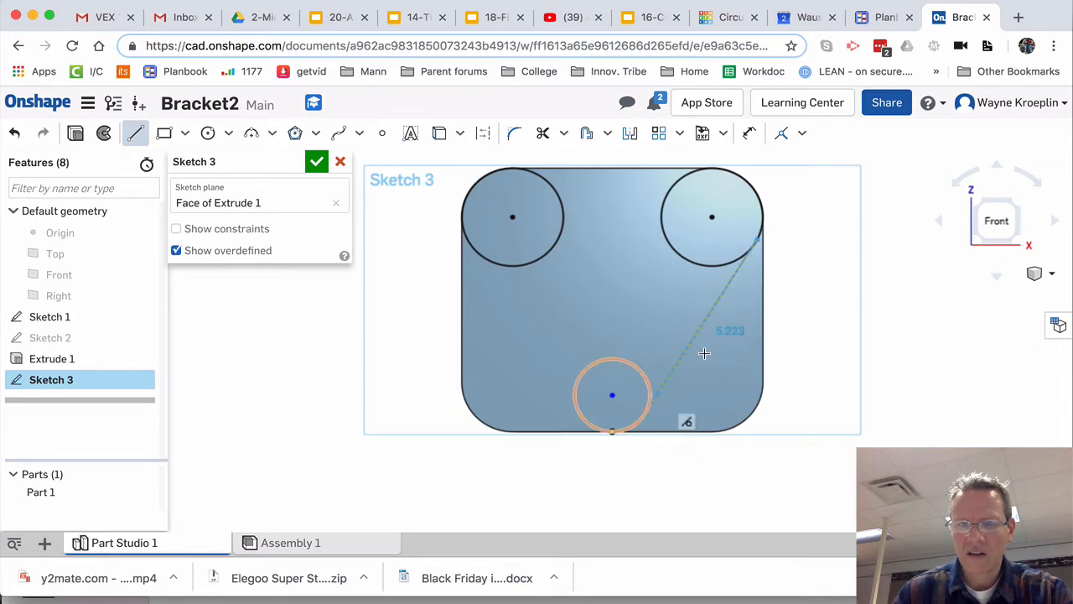
pyautogui.click(802, 134)
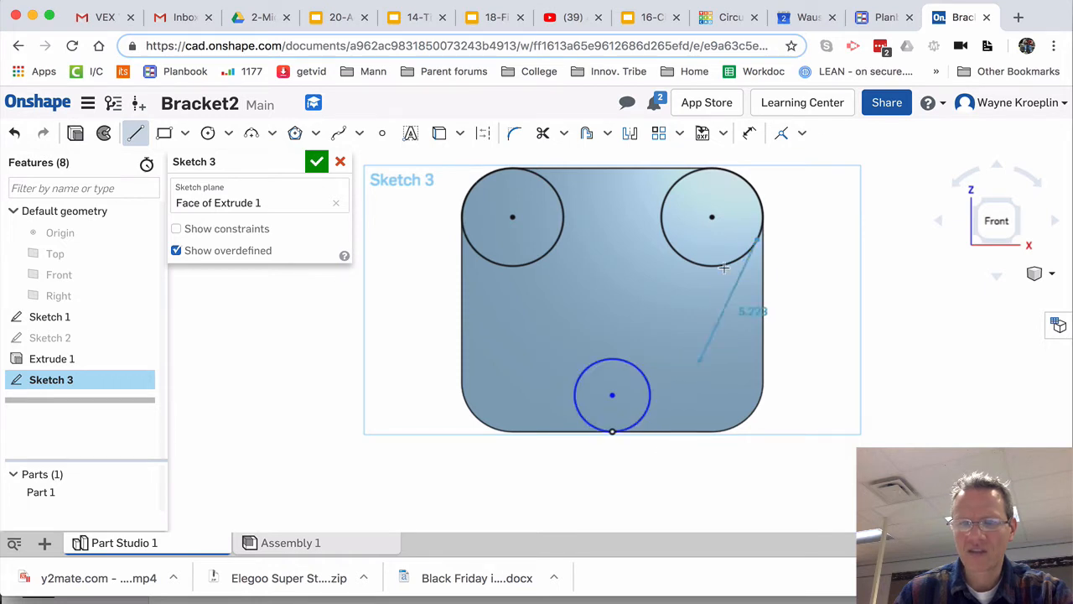
pyautogui.click(802, 134)
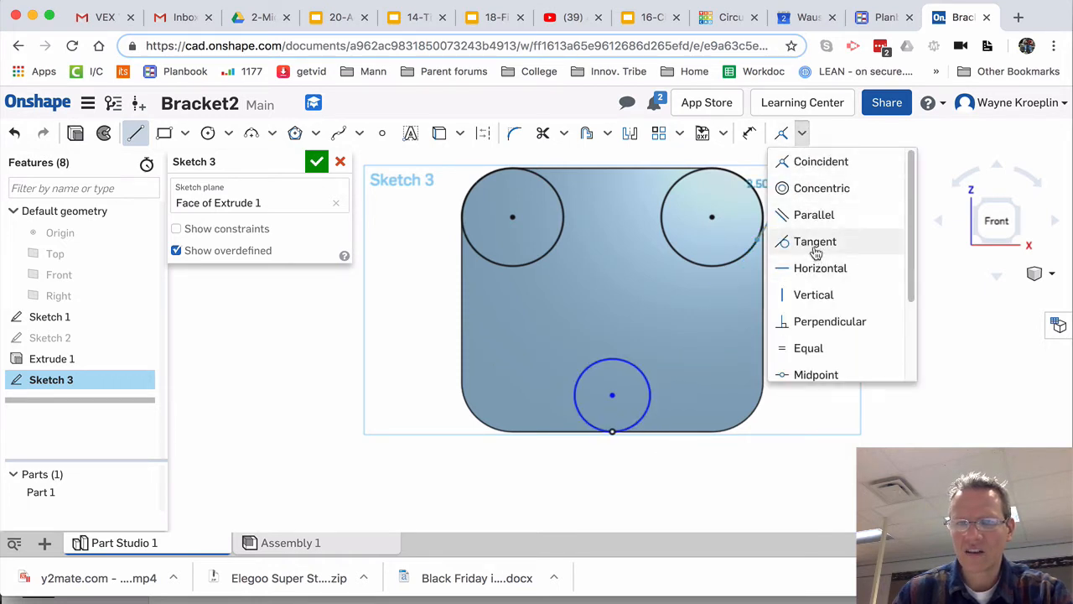
pyautogui.click(647, 415)
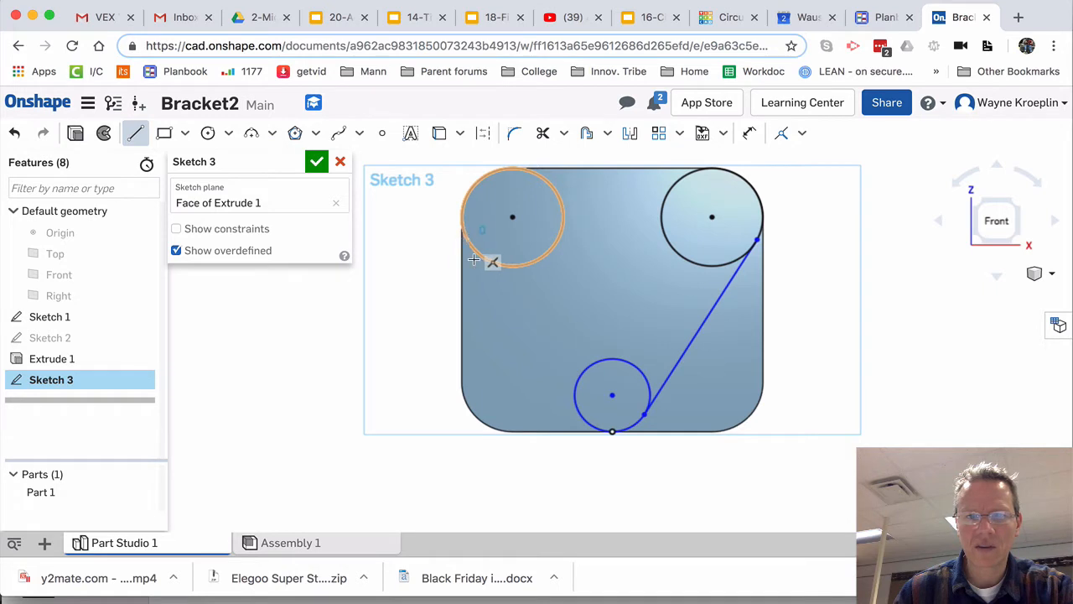
pyautogui.click(474, 260)
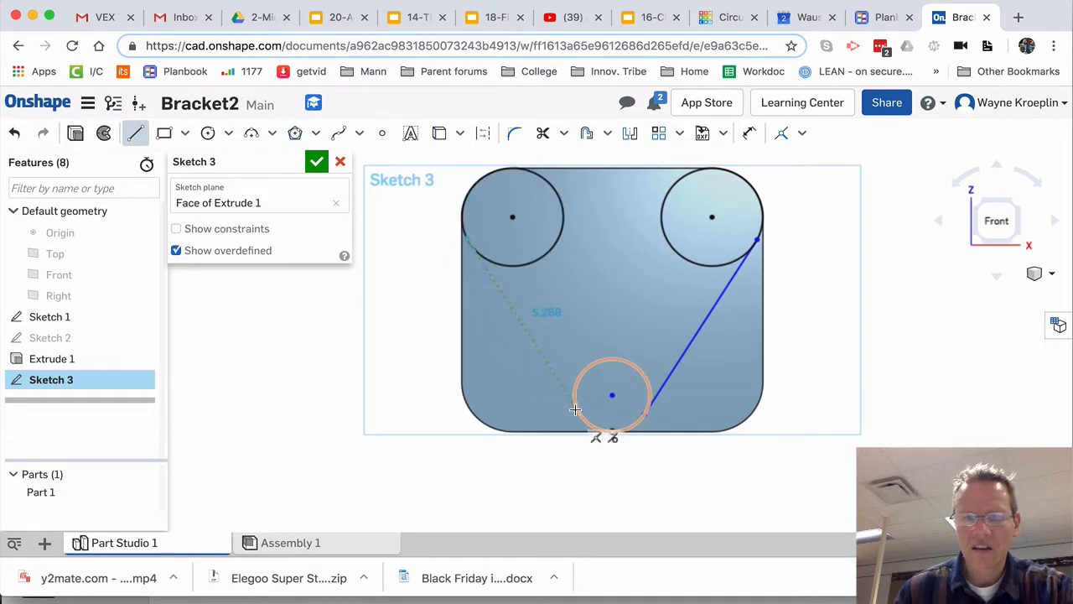
pyautogui.click(577, 410)
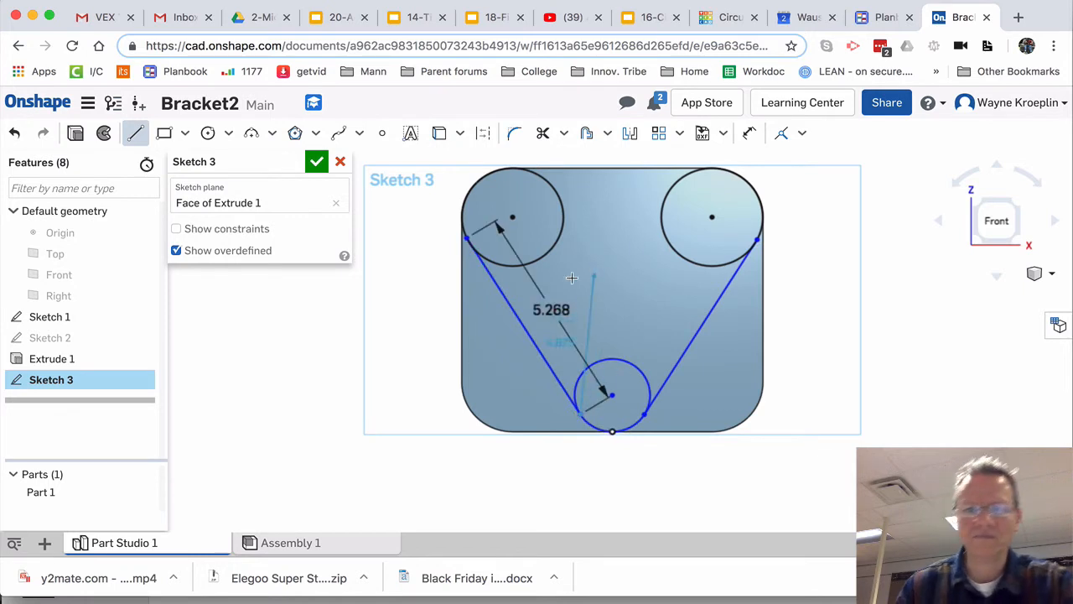
pyautogui.press('Escape')
# Step: Trim the short arc of the upper-left circle that lies outside the left slanted line, near the line's upper endpoint
pyautogui.scroll(5, 472, 252)
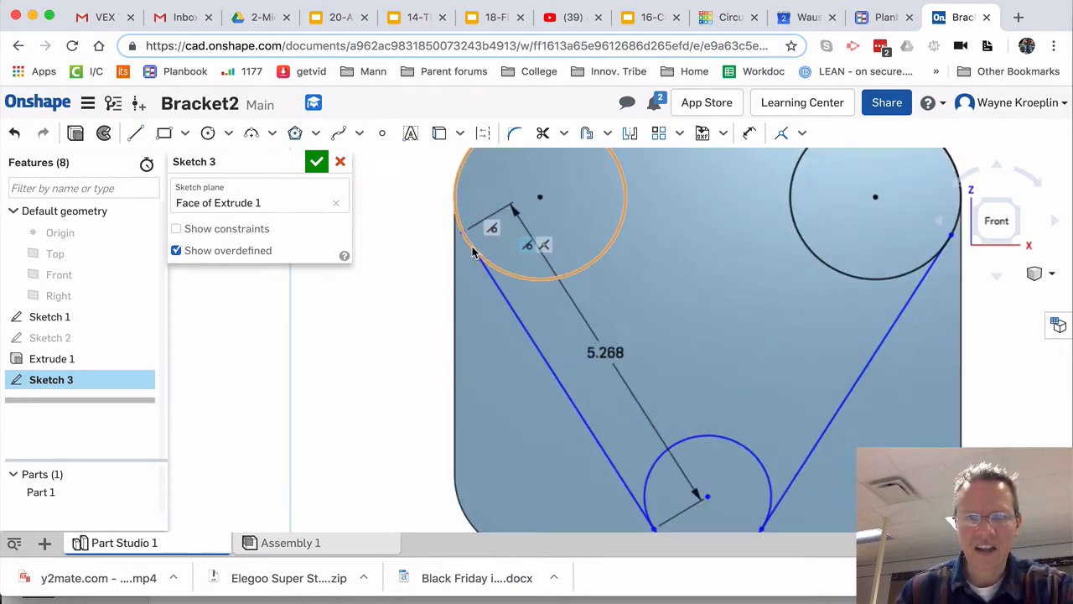
pyautogui.scroll(10, 473, 252)
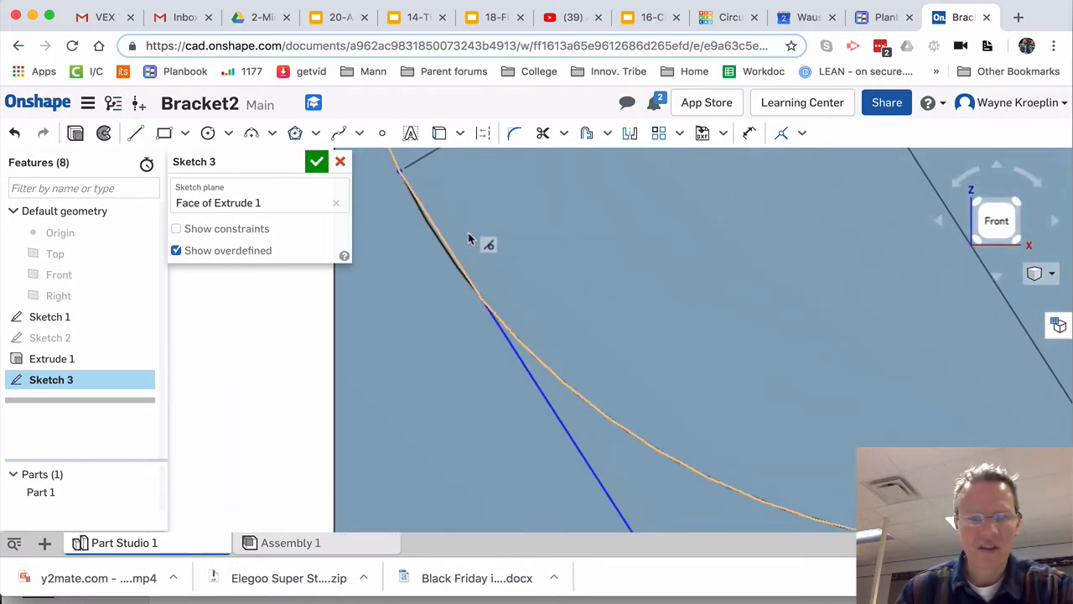
pyautogui.scroll(-5, 419, 216)
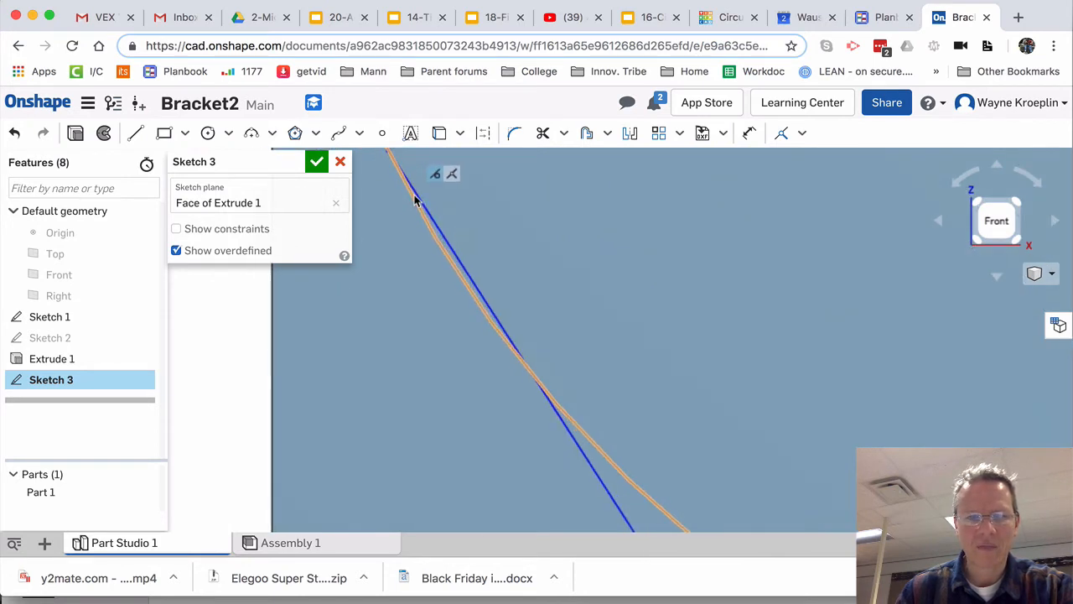
pyautogui.scroll(-1, 414, 220)
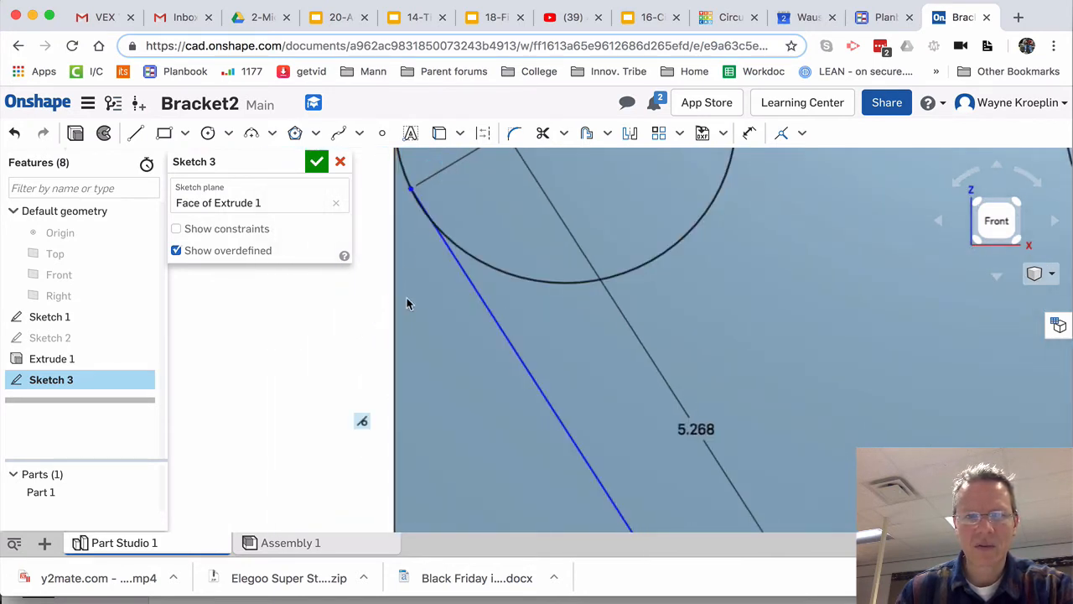
pyautogui.scroll(-10, 659, 445)
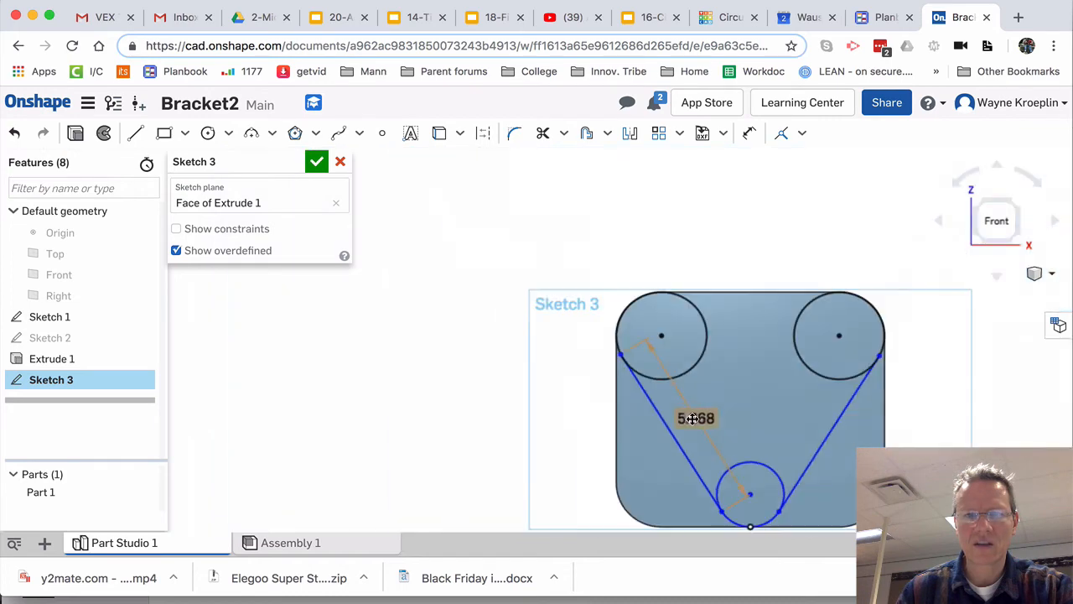
pyautogui.scroll(10, 621, 377)
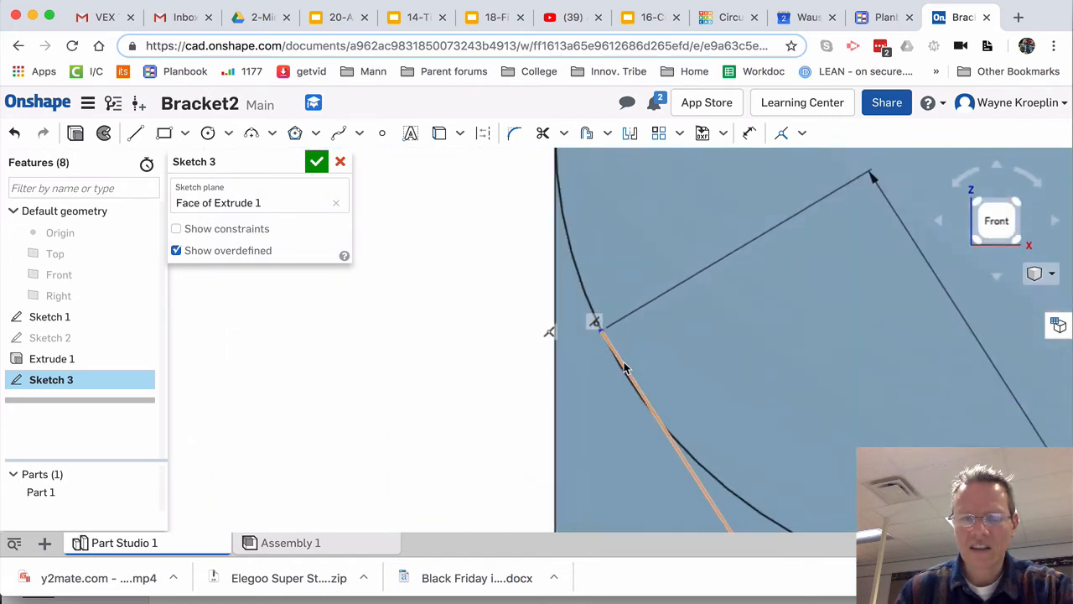
pyautogui.scroll(5, 625, 371)
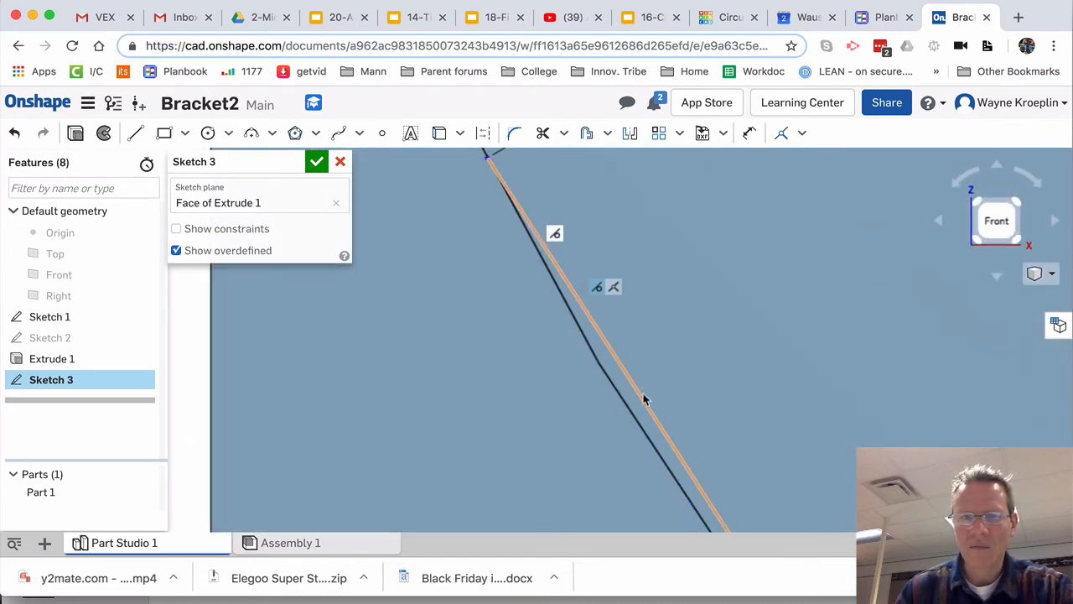
pyautogui.scroll(-5, 551, 319)
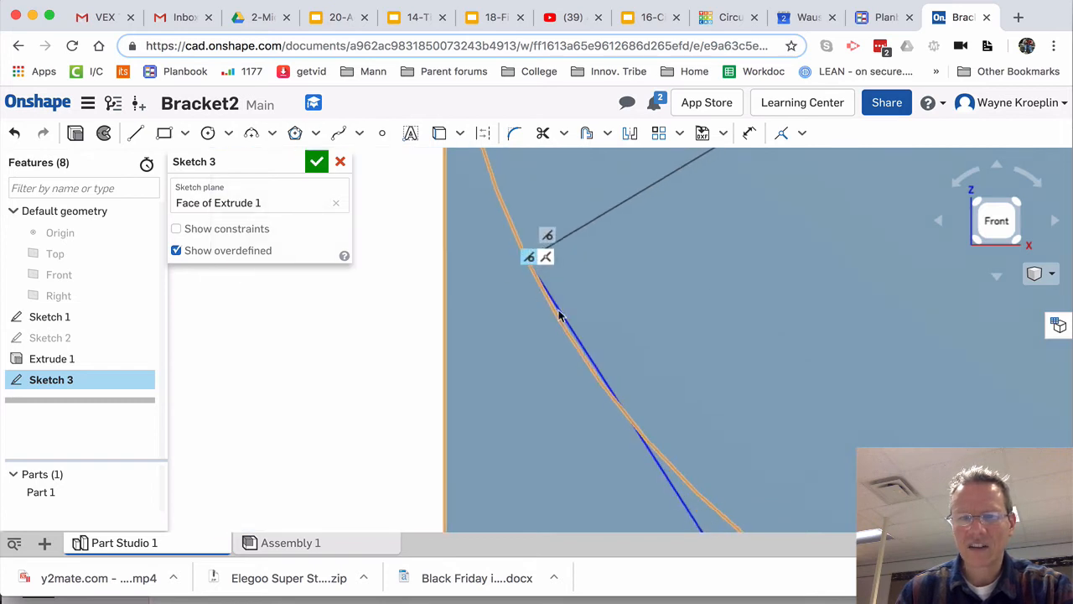
pyautogui.click(588, 337)
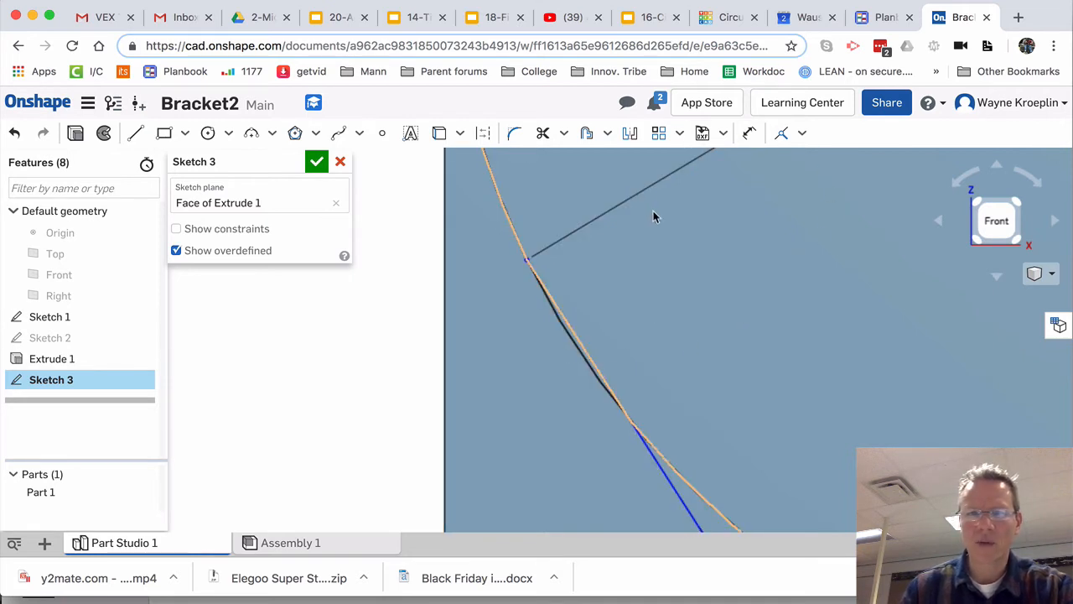
pyautogui.click(543, 134)
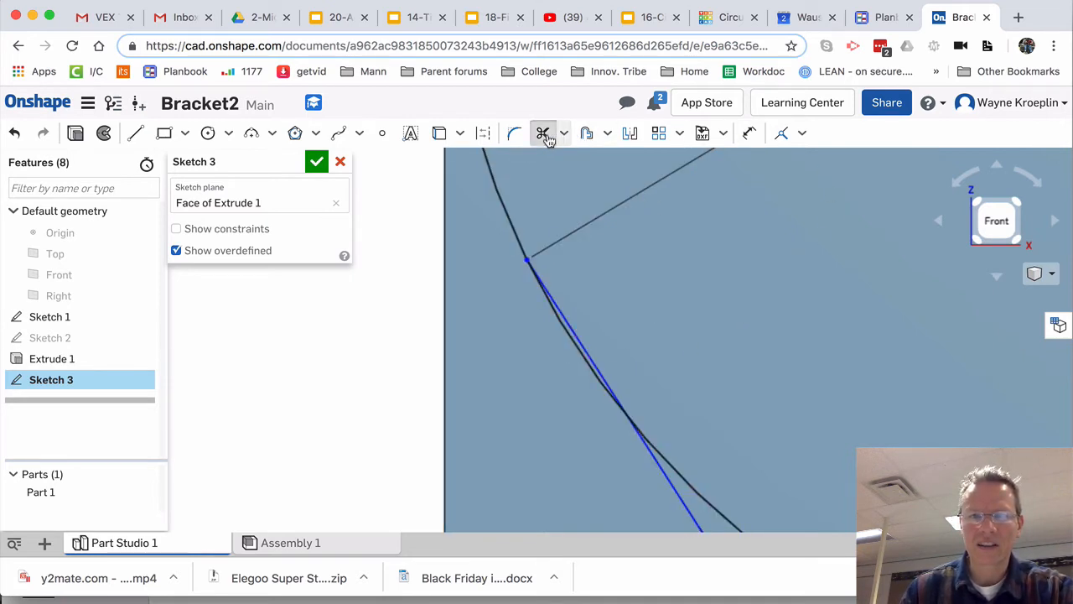
pyautogui.click(577, 350)
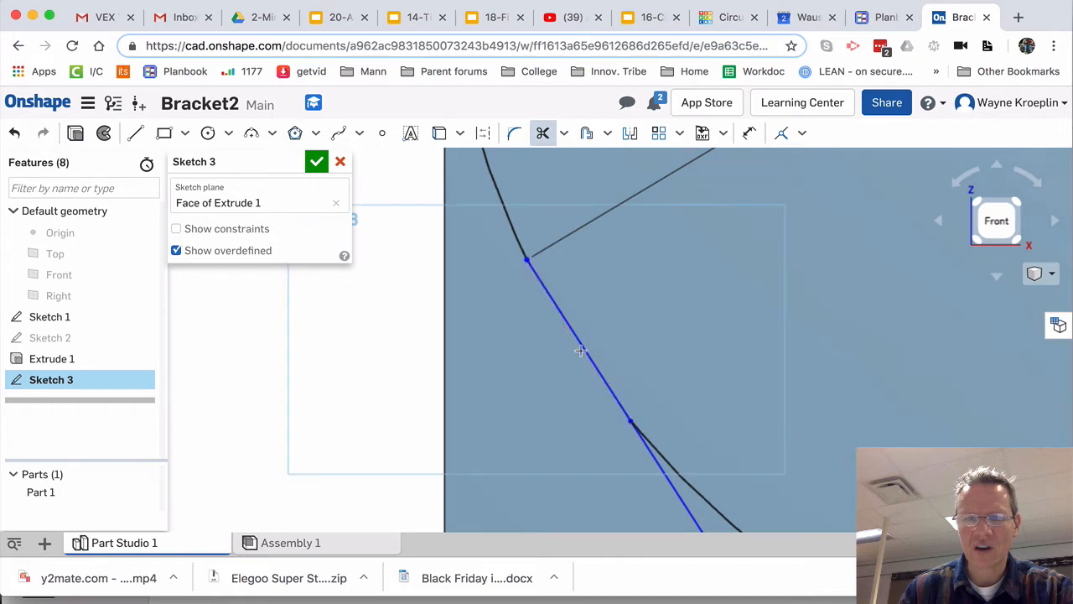
# Step: Trim the short arc of the upper-right circle that lies outside the right slanted line, near the line's upper endpoint
pyautogui.scroll(-5, 609, 321)
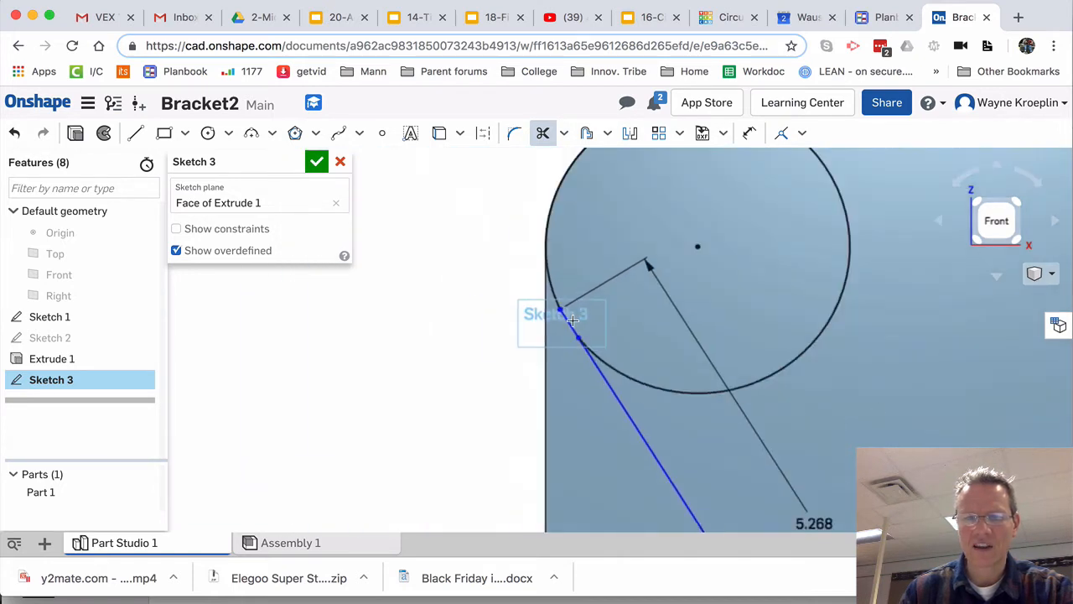
pyautogui.scroll(-5, 572, 320)
pyautogui.scroll(6, 724, 313)
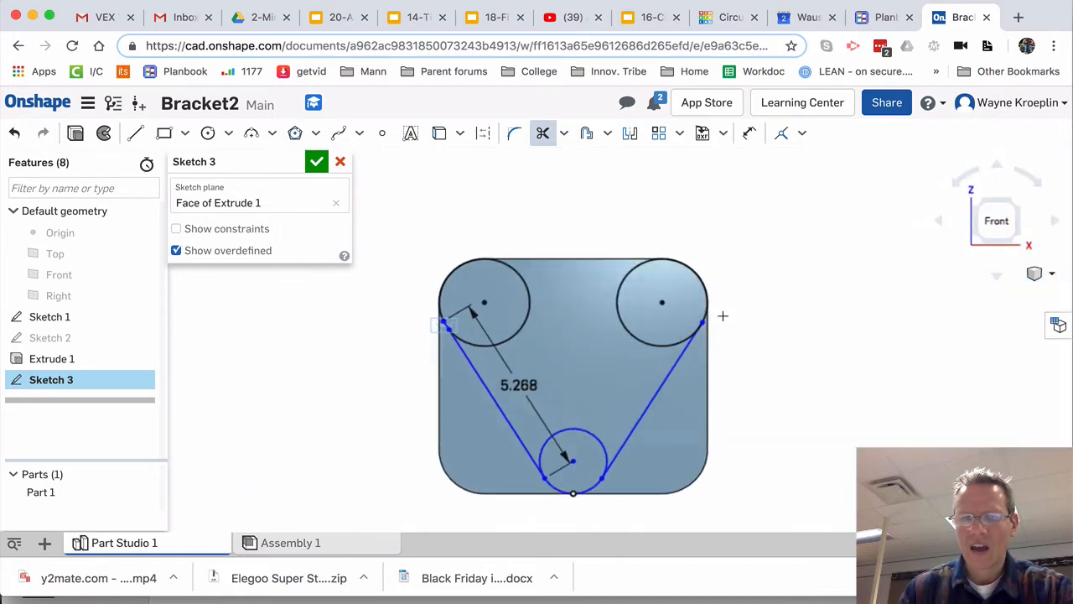
pyautogui.scroll(8, 703, 325)
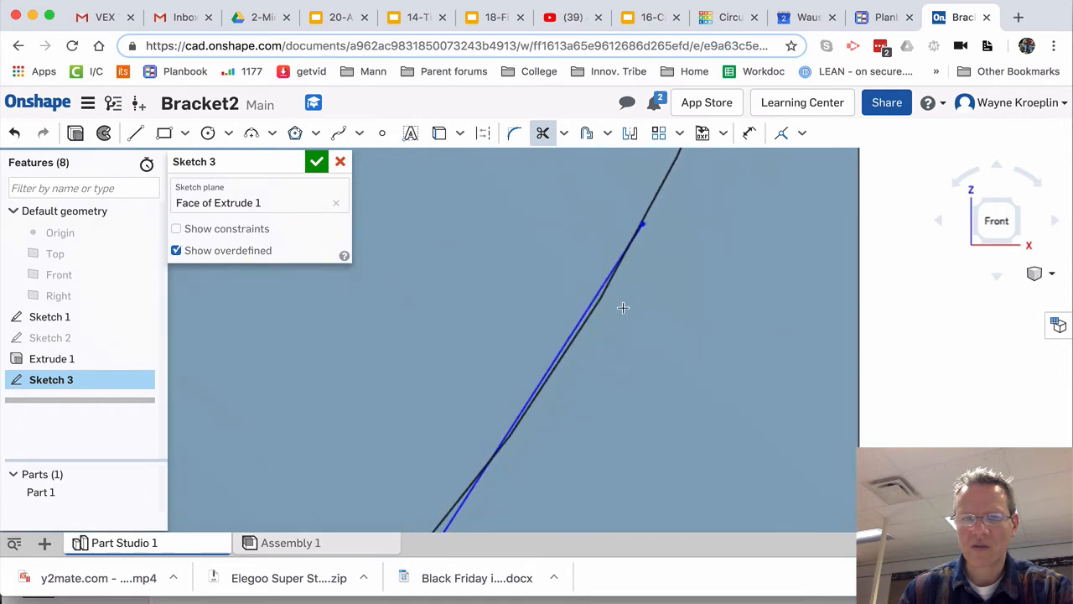
pyautogui.scroll(-8, 659, 306)
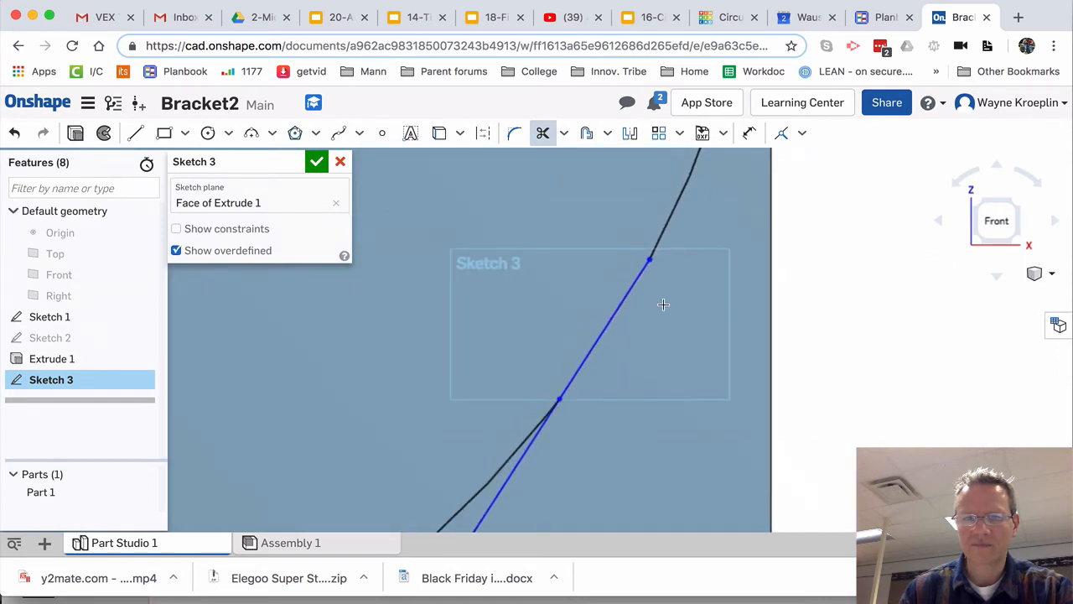
pyautogui.scroll(-5, 663, 303)
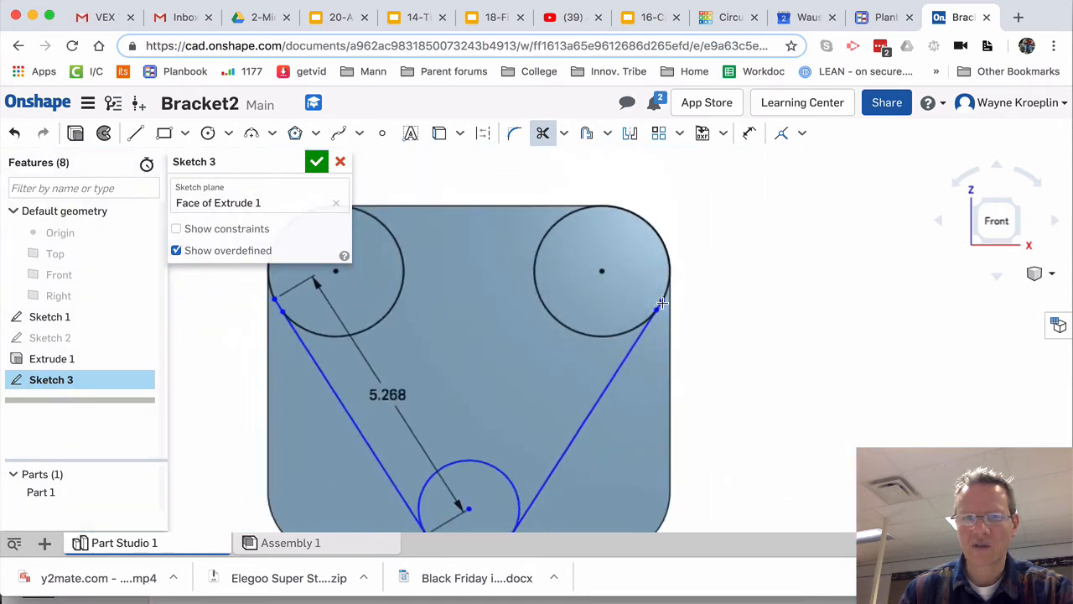
pyautogui.scroll(-2, 513, 329)
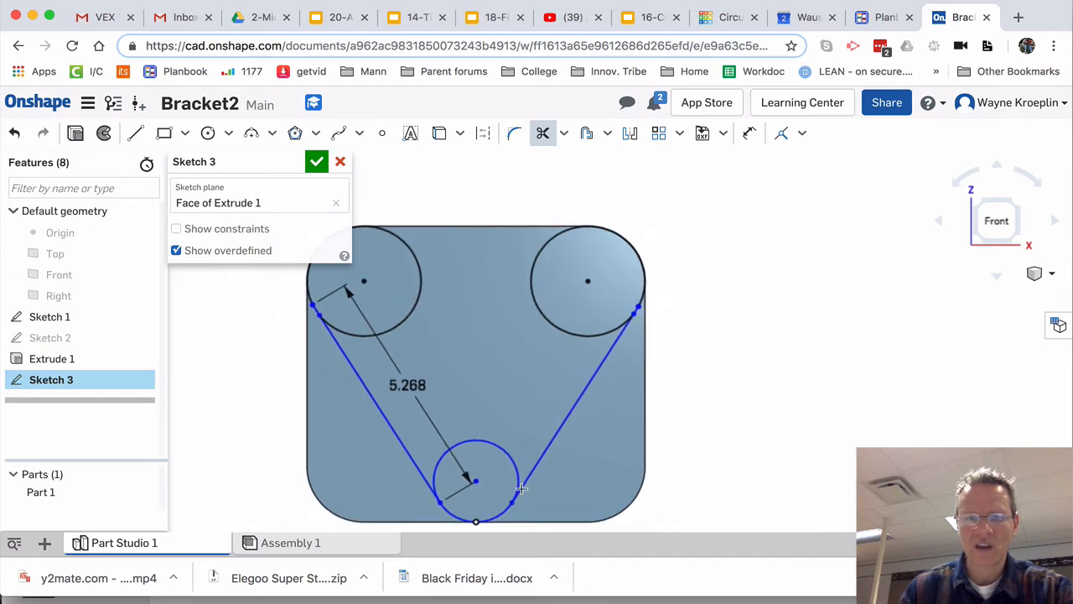
pyautogui.scroll(6, 516, 506)
pyautogui.scroll(2, 516, 507)
pyautogui.scroll(-8, 515, 500)
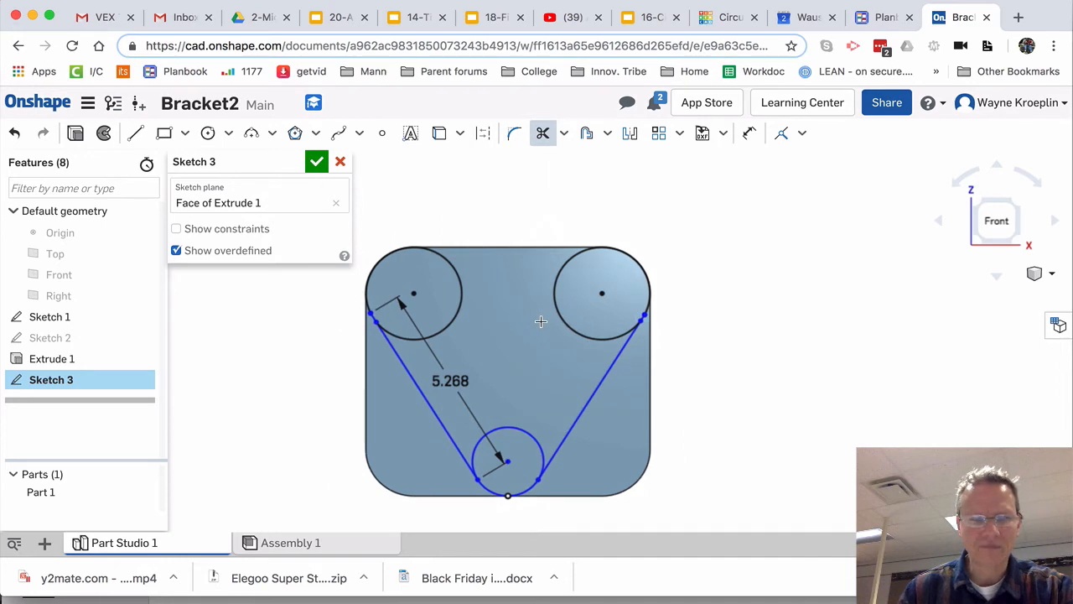
pyautogui.press('Escape')
# Step: Check the triangular bracket on the Google Slides practice sheet, return to Bracket2 in Onshape, and project the plate's top edge into the sketch with Use
pyautogui.press('super+grave')
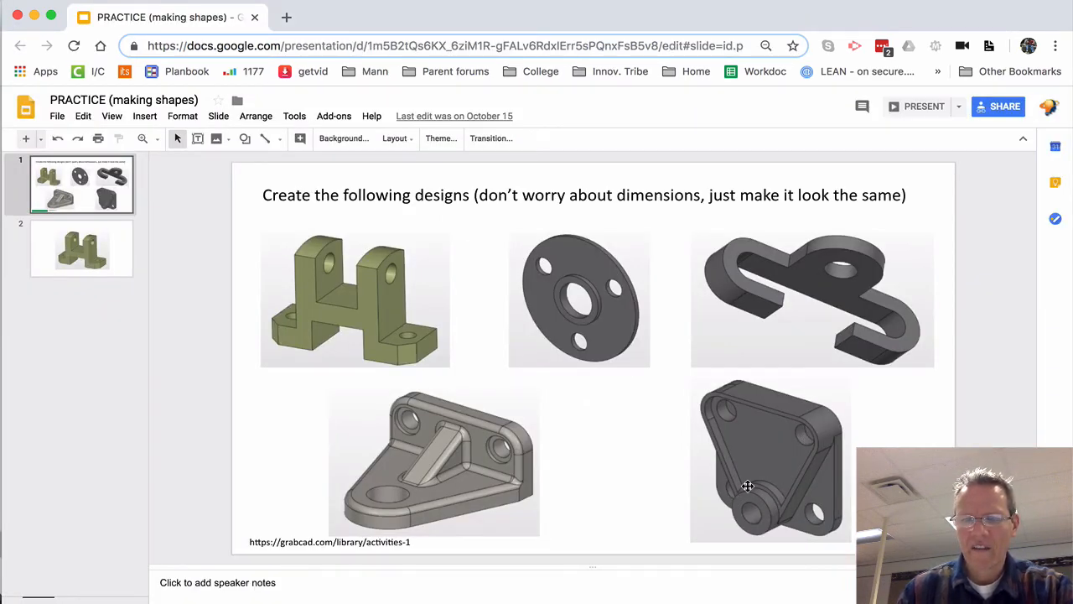
pyautogui.press('super+grave')
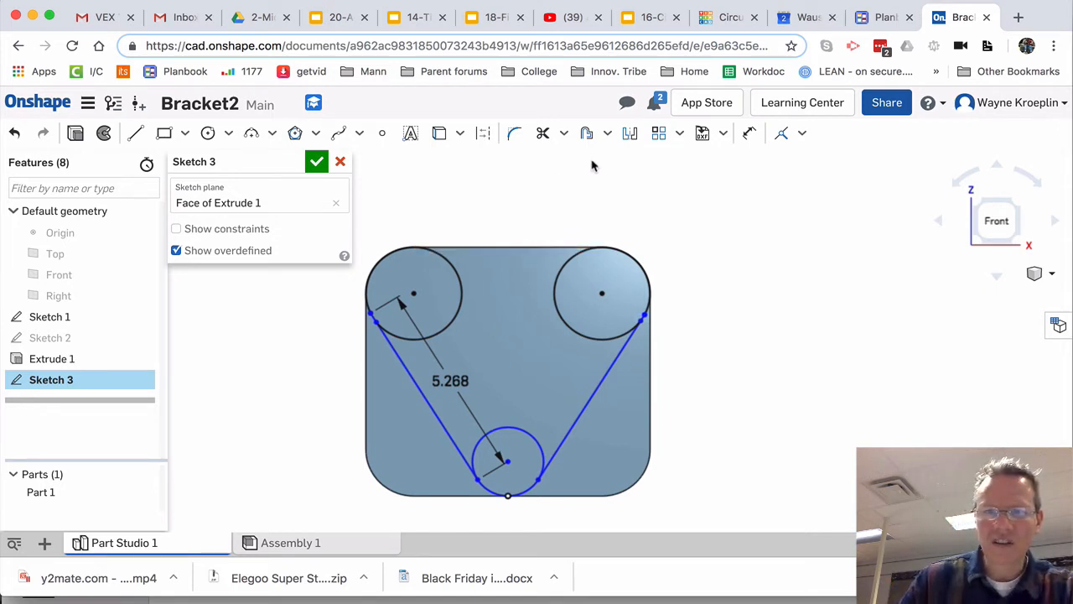
pyautogui.rightClick(537, 249)
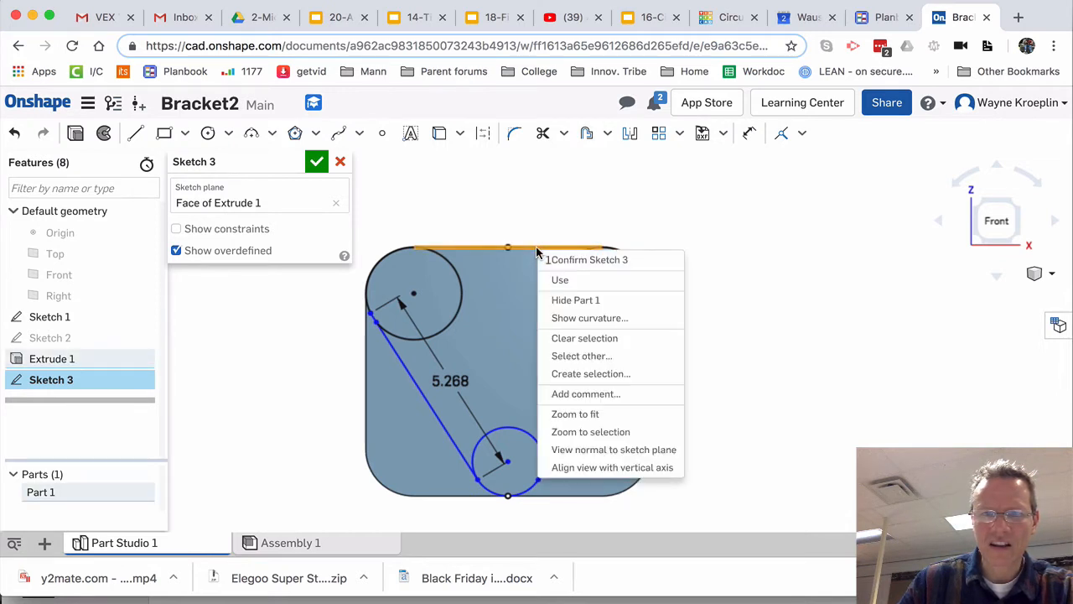
pyautogui.click(559, 285)
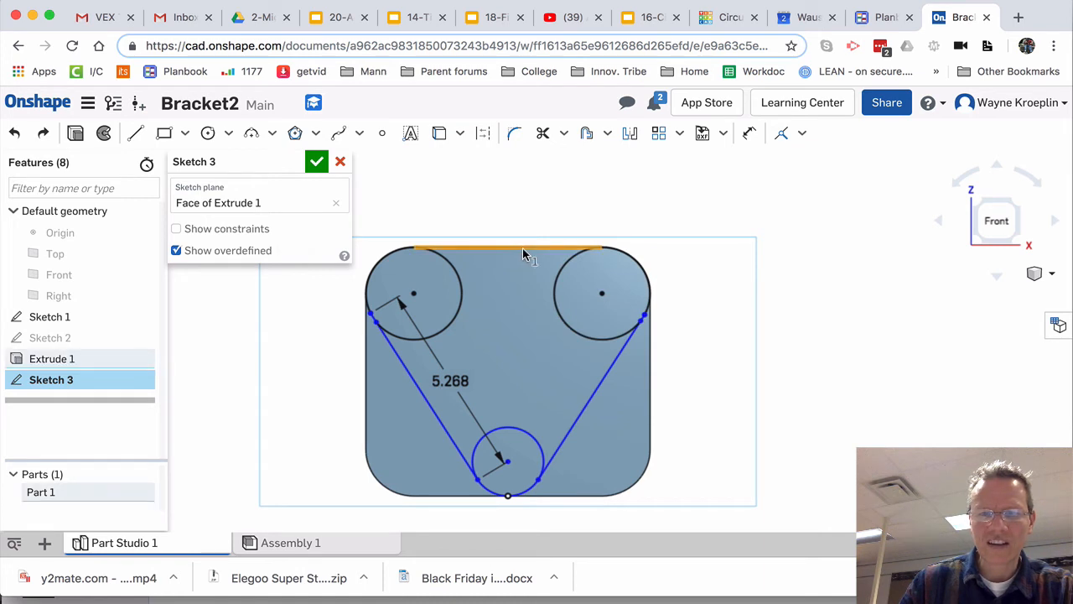
pyautogui.rightClick(522, 248)
pyautogui.click(542, 280)
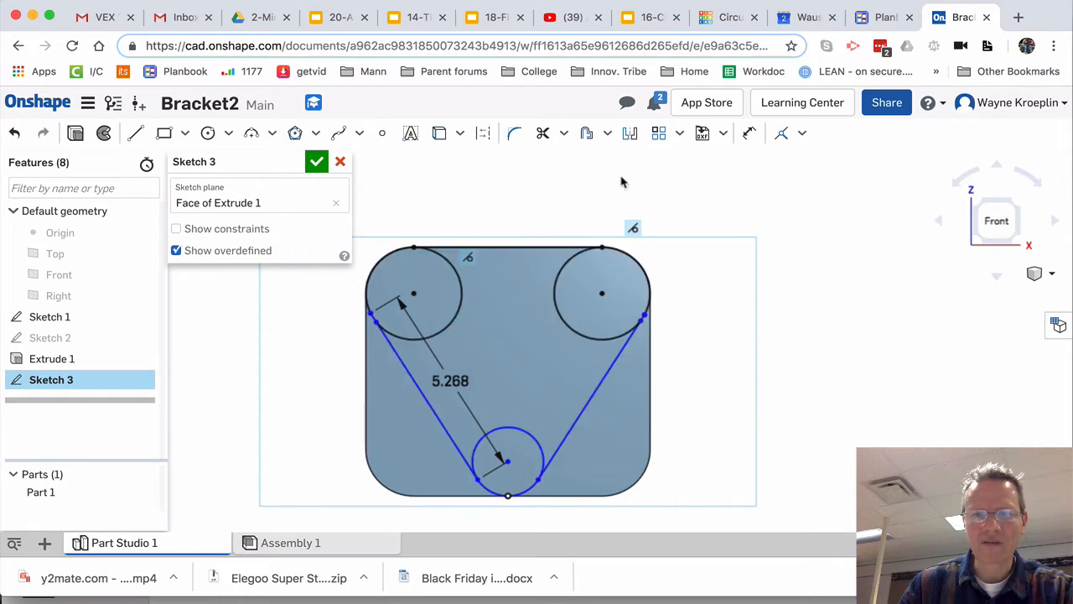
# Step: Trim away the inner arcs of the two upper circles and delete the left slanted line's length dimension
pyautogui.click(543, 134)
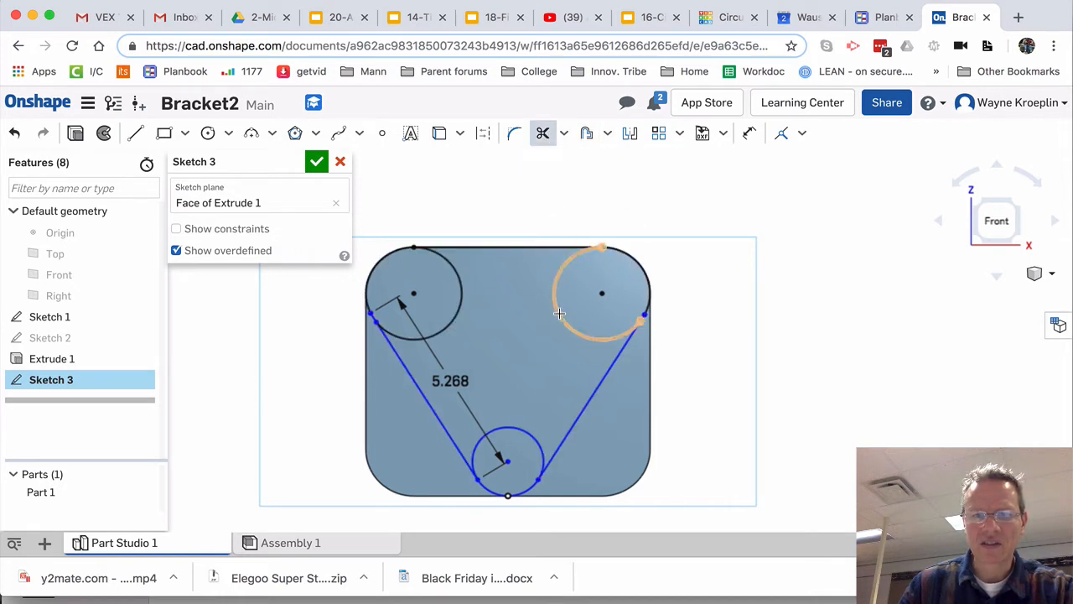
pyautogui.click(540, 311)
pyautogui.click(467, 310)
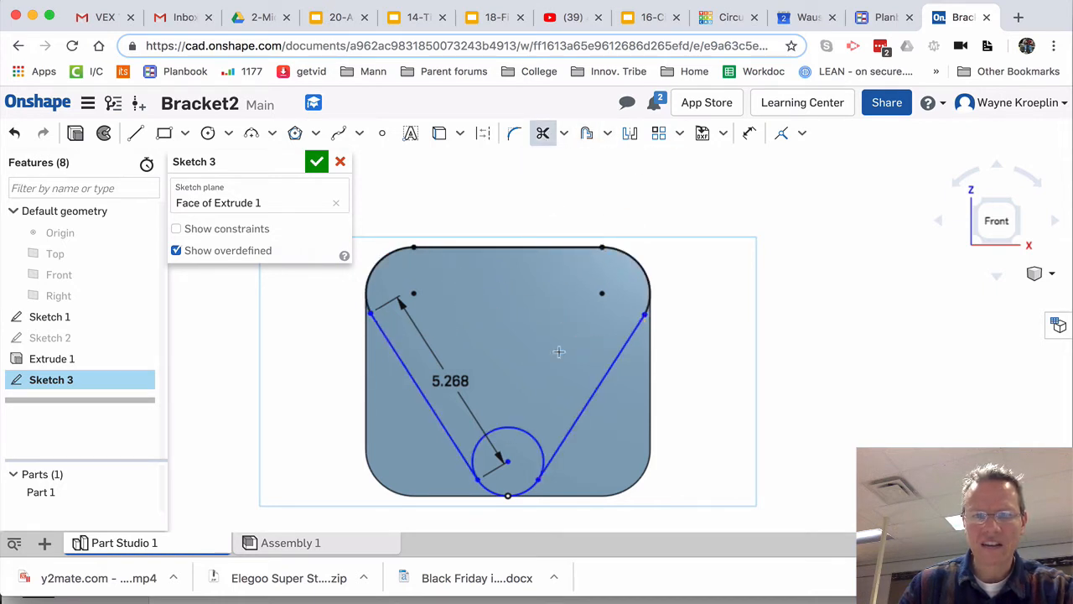
pyautogui.press('Escape')
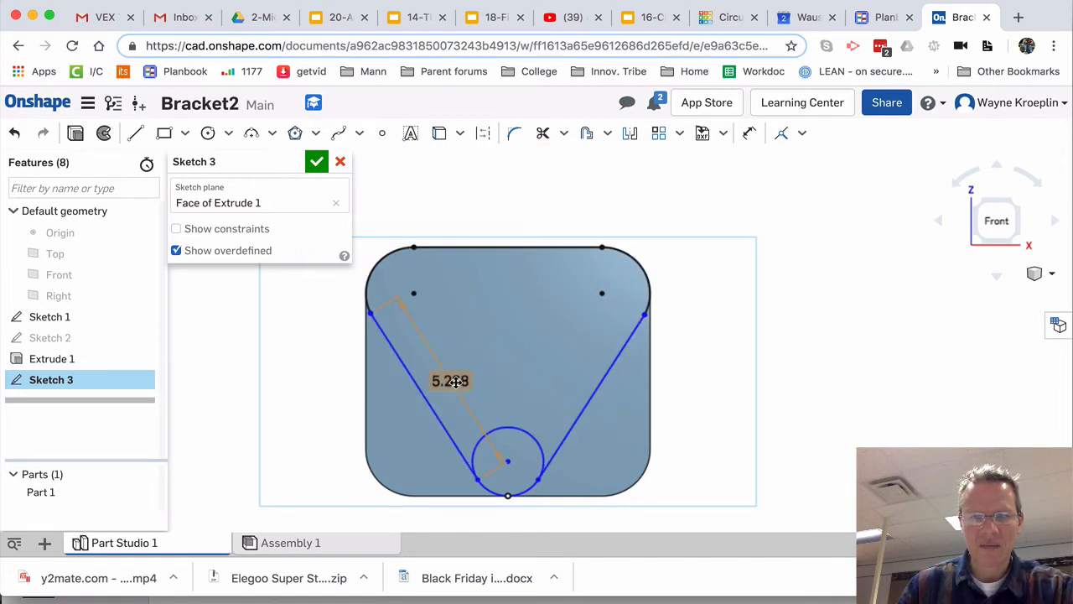
pyautogui.click(454, 381)
pyautogui.press('Delete')
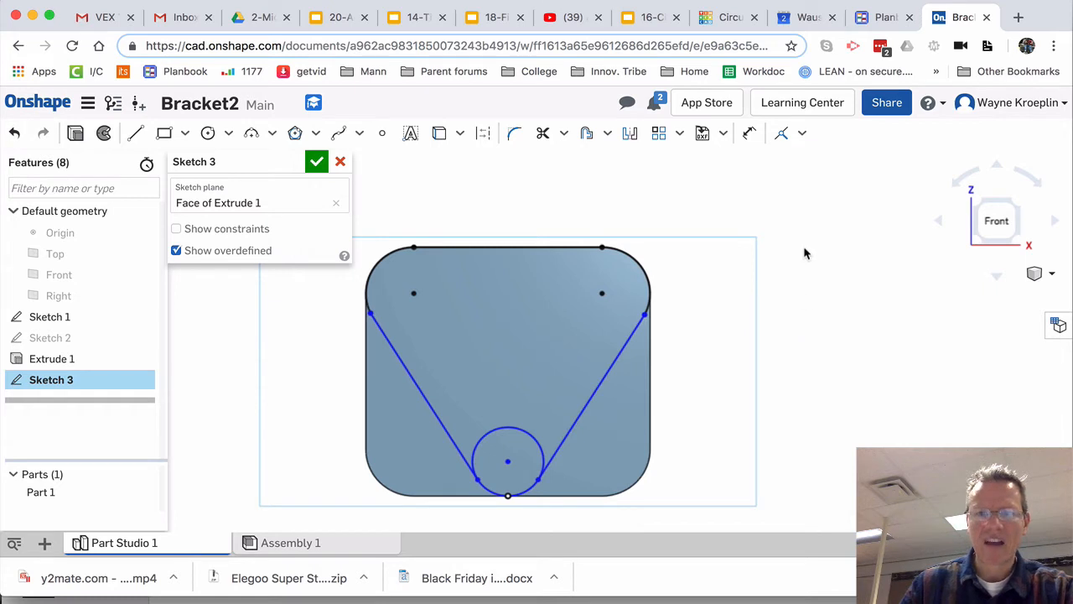
# Step: Offset the triangular outline inward by 0.35 in along both slanted lines, the two upper corner arcs and the top edge
pyautogui.click(588, 134)
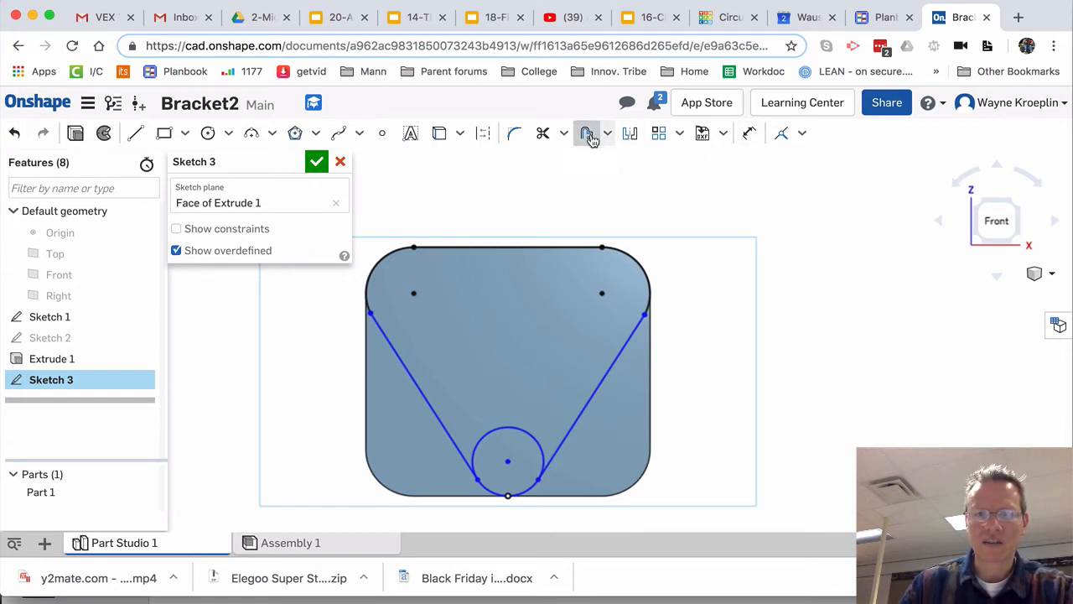
pyautogui.click(420, 384)
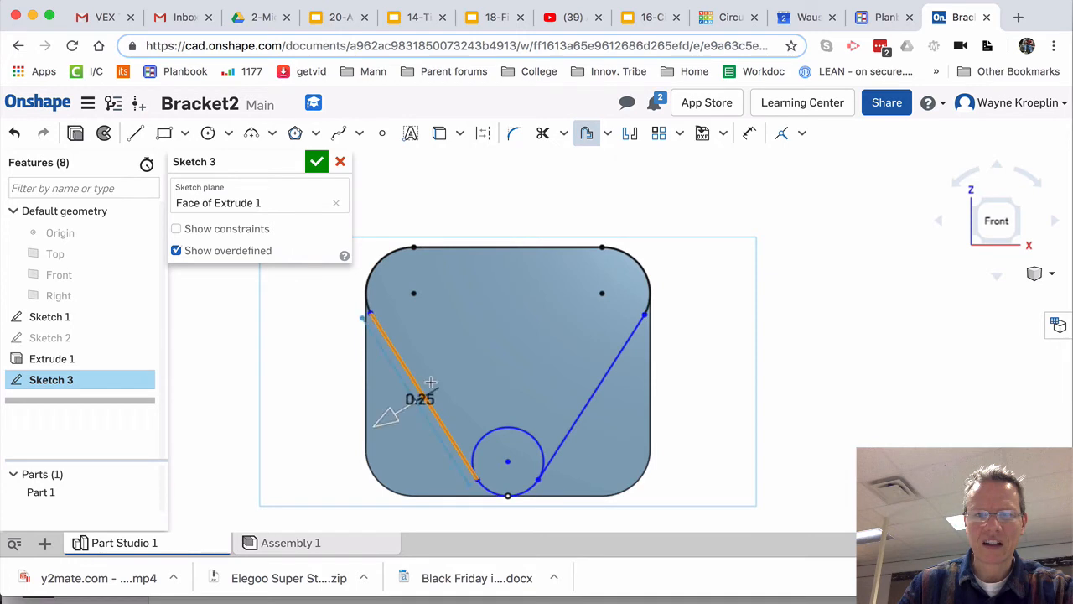
pyautogui.click(388, 418)
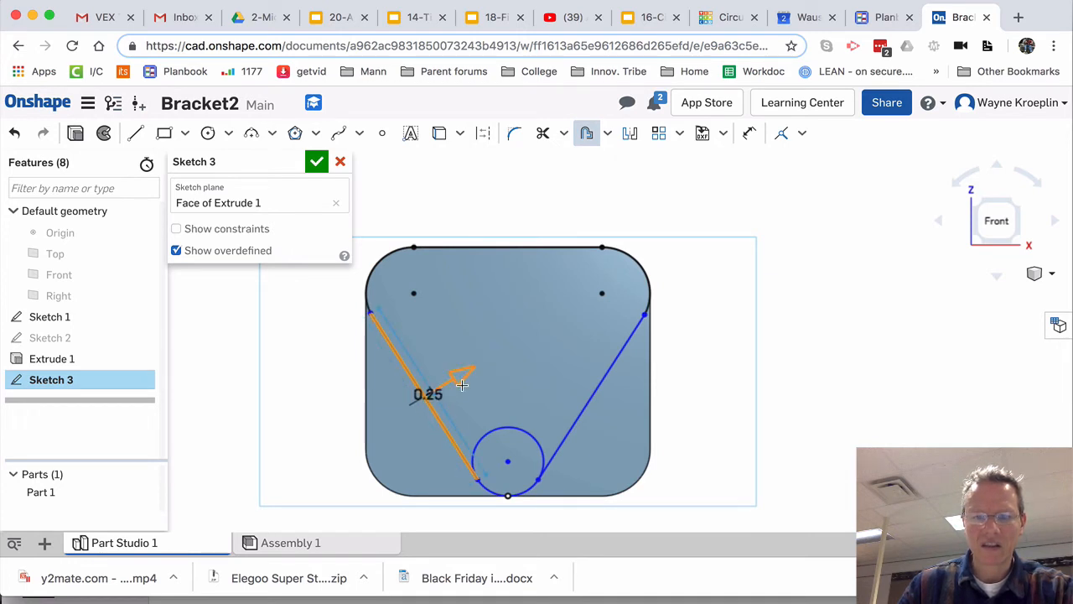
pyautogui.moveTo(461, 379); pyautogui.dragTo(470, 358)
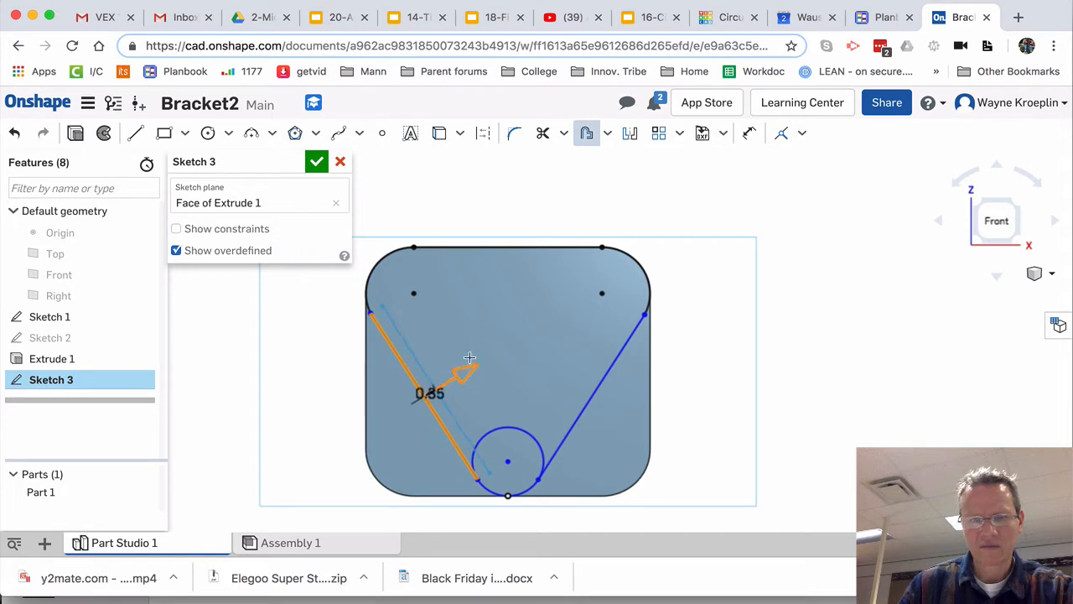
pyautogui.click(385, 257)
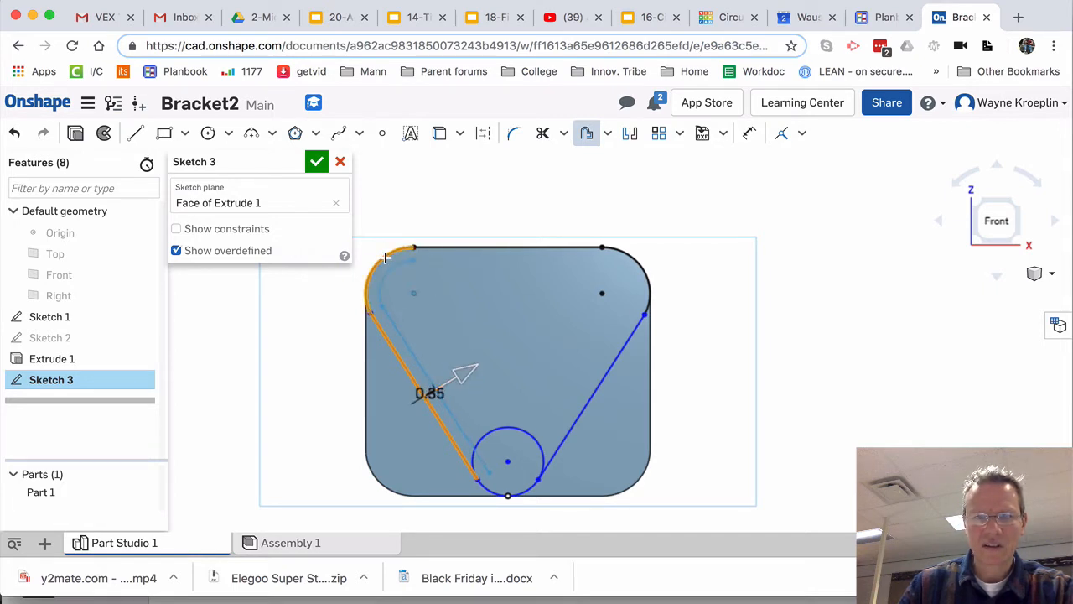
pyautogui.click(478, 249)
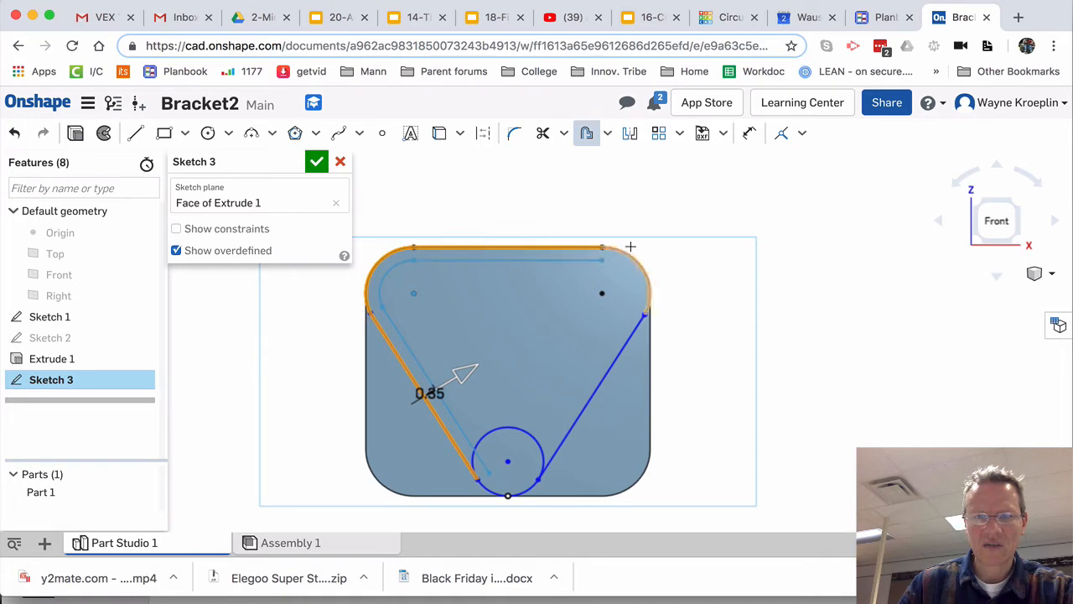
pyautogui.click(639, 265)
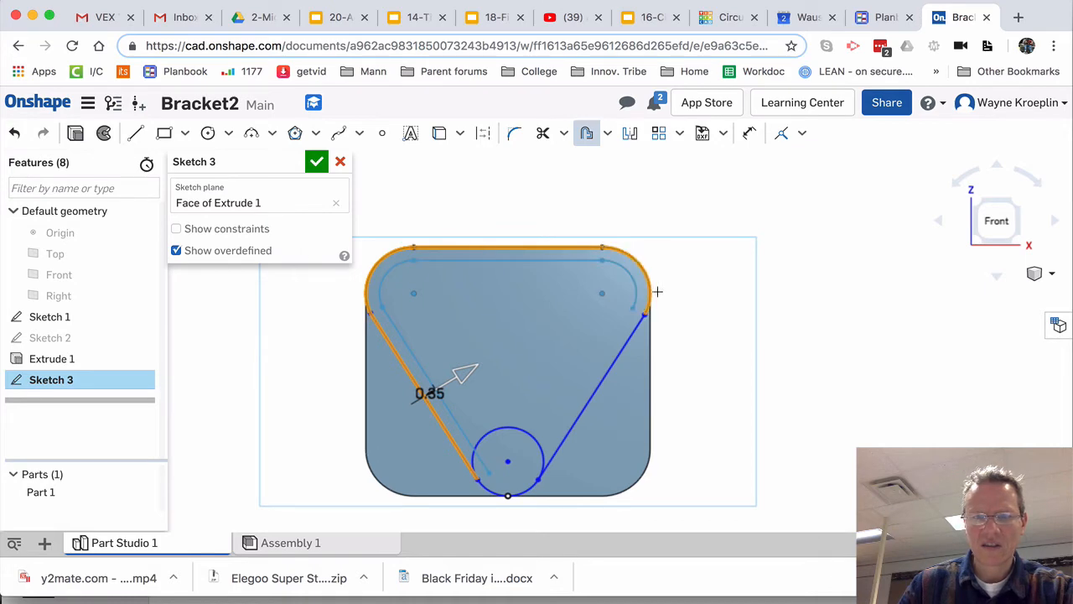
pyautogui.click(628, 352)
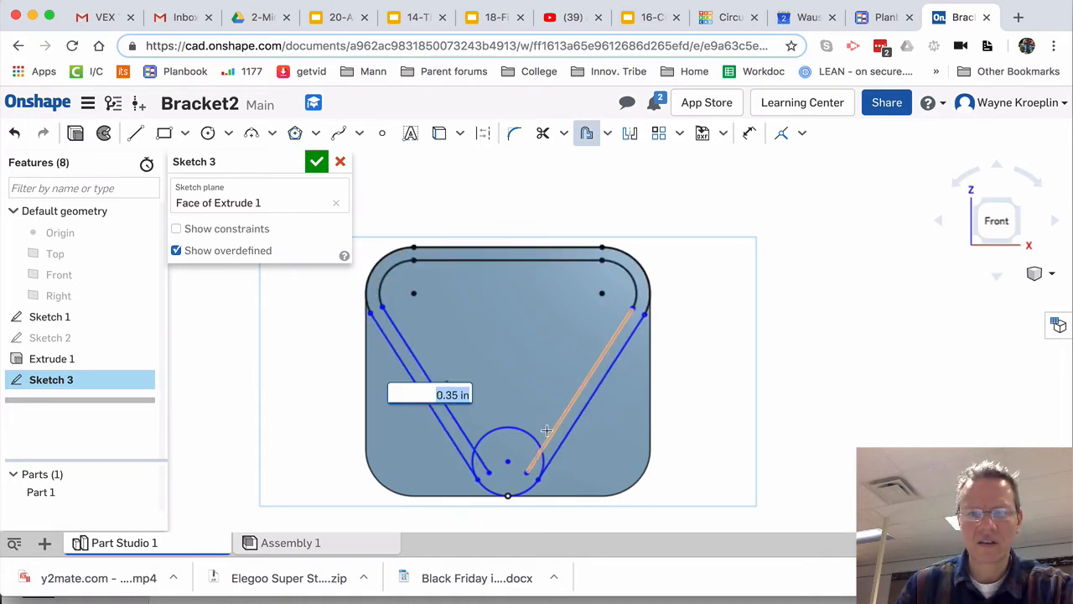
# Step: Check the triangular bracket on the Google Slides practice sheet, return to Onshape, and offset the lower circle outward by 0.36 in
pyautogui.press('super+grave')
pyautogui.press('super+grave')
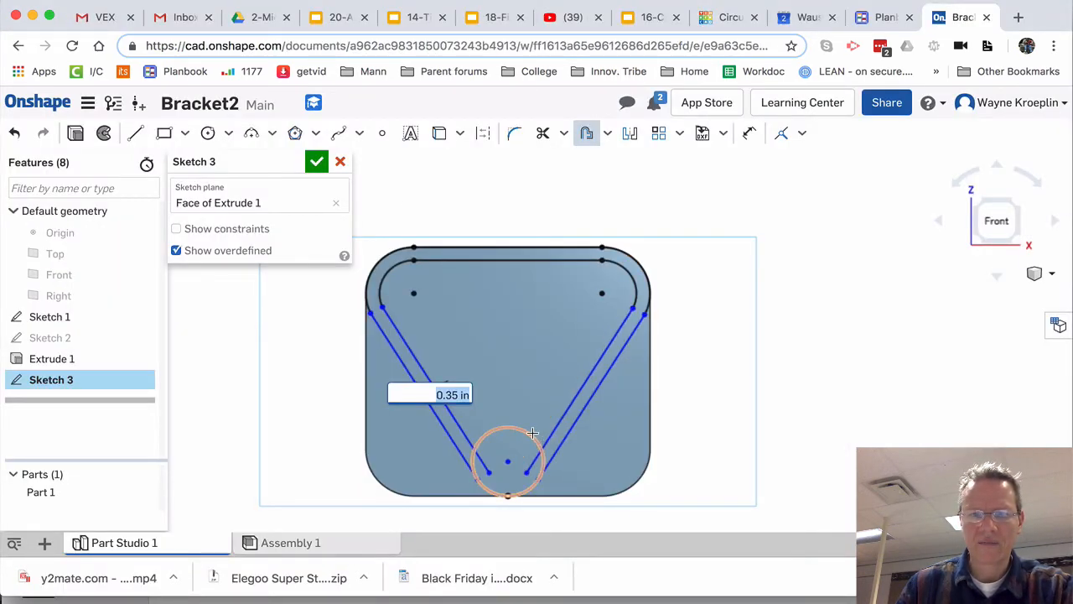
pyautogui.press('super+grave')
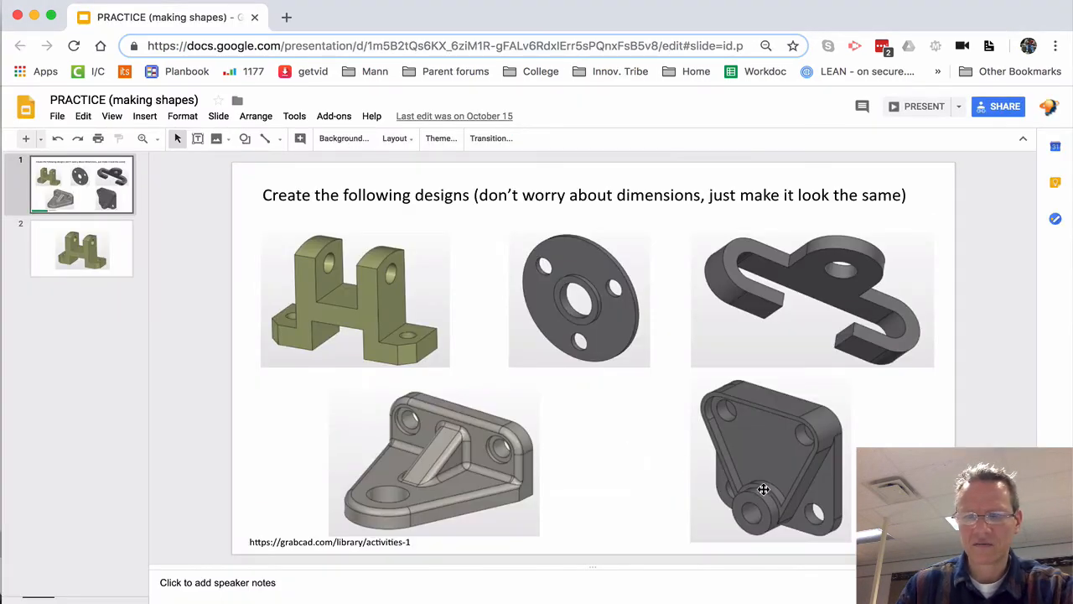
pyautogui.press('super+grave')
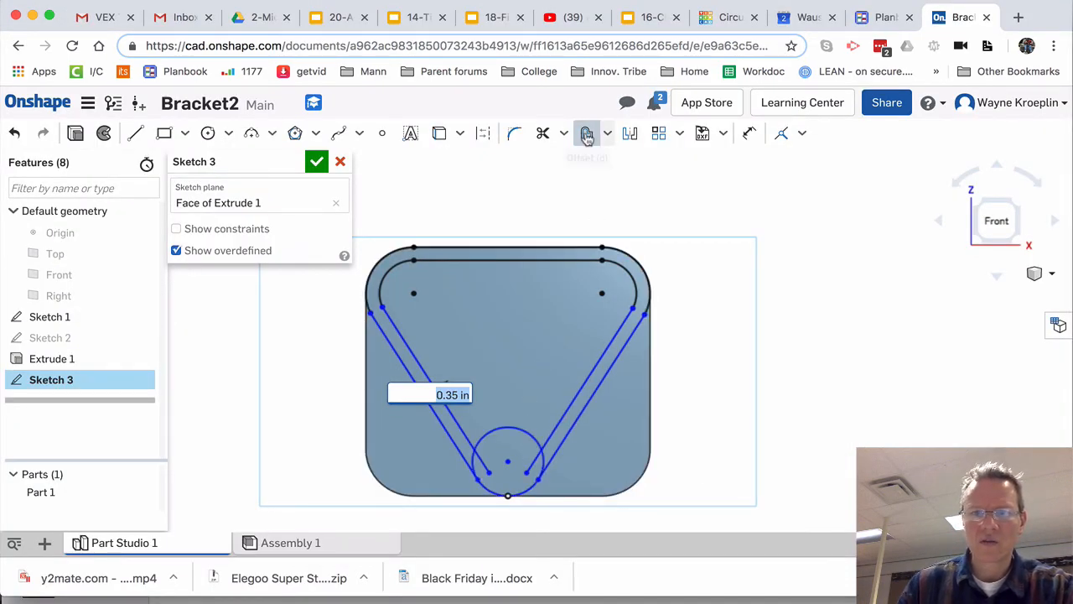
pyautogui.click(513, 427)
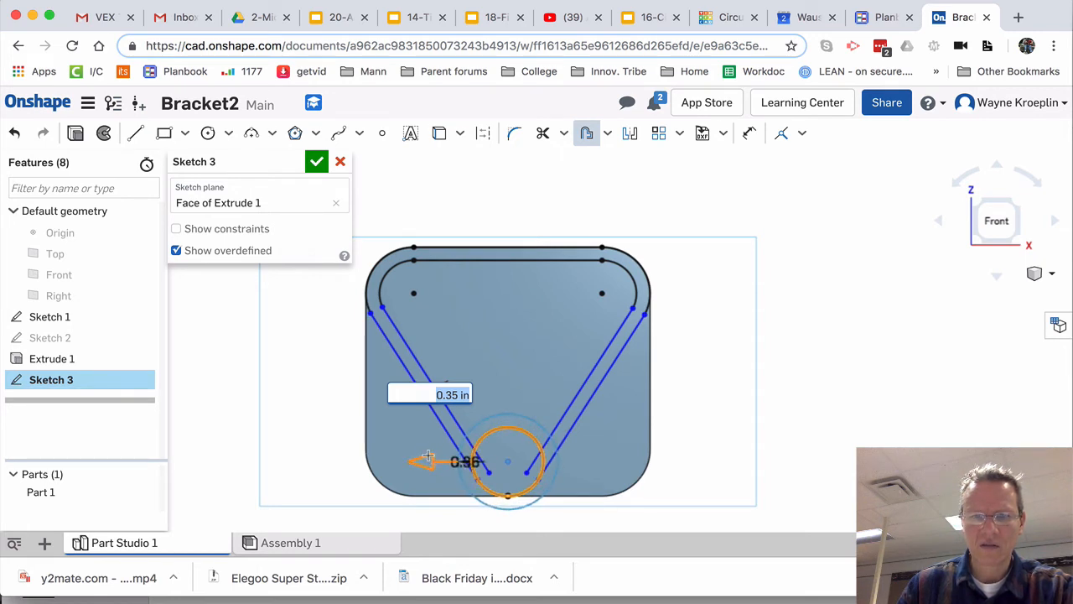
pyautogui.click(427, 455)
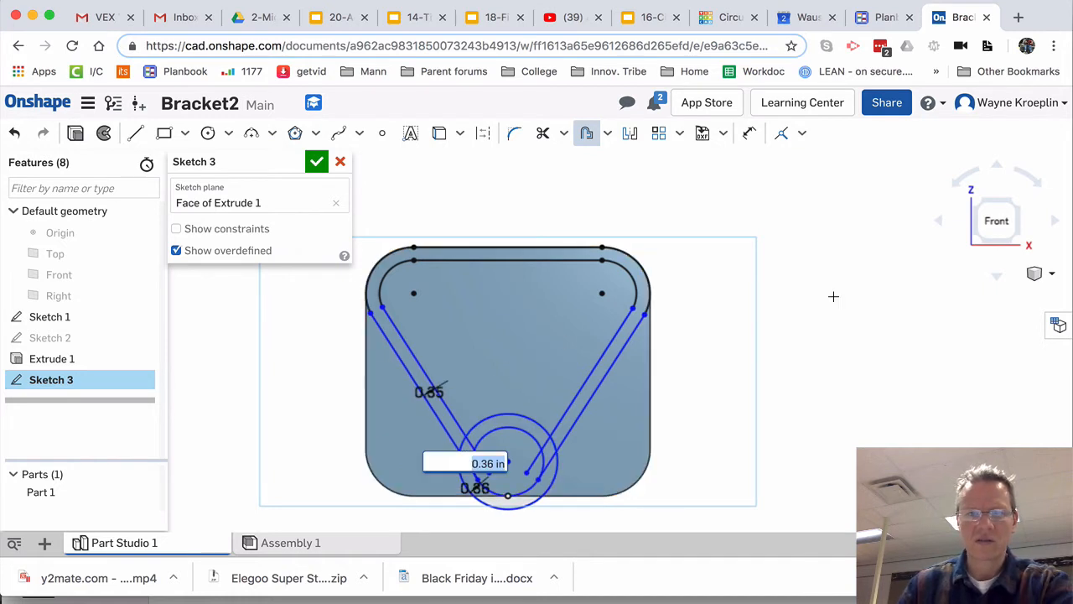
pyautogui.press('Return')
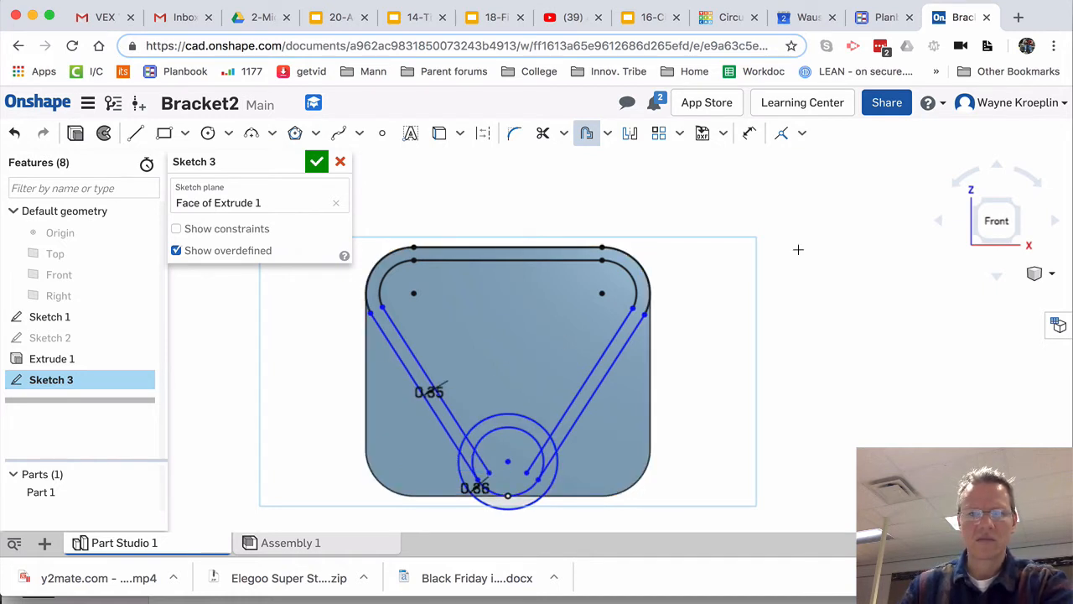
# Step: Trim the inner slanted lines between the two lower circles and the outer circle's short arcs between each pair of slanted lines
pyautogui.click(543, 135)
pyautogui.scroll(2, 560, 425)
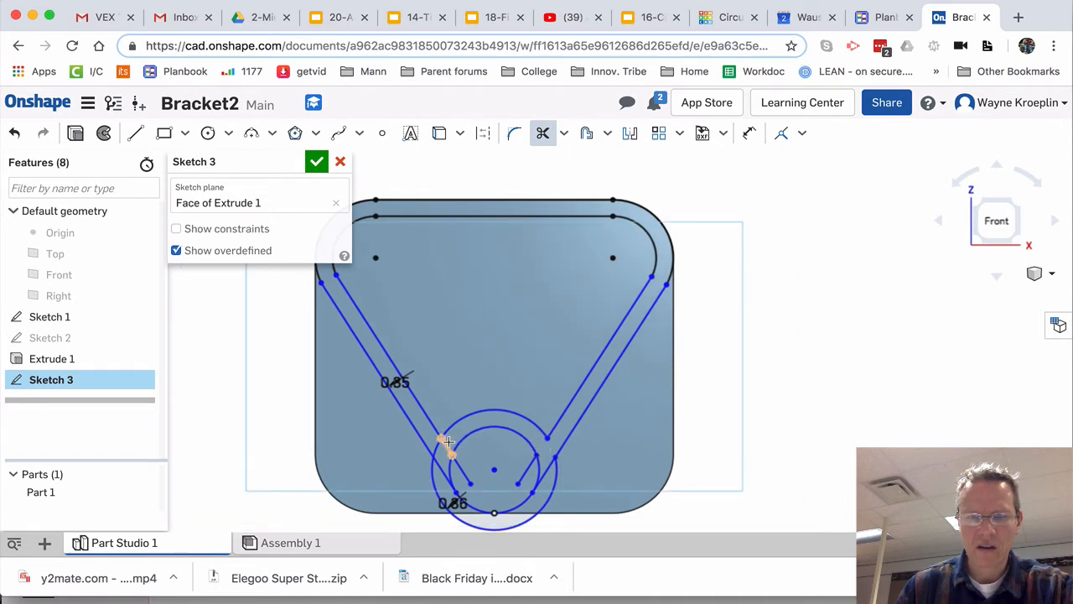
pyautogui.scroll(1, 491, 396)
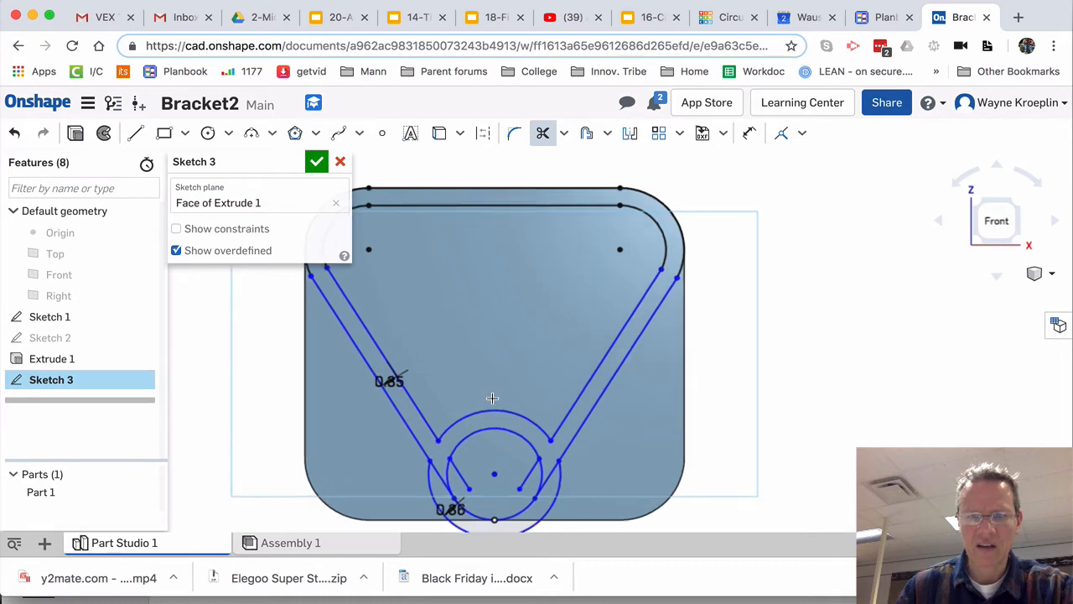
# Step: Trim away the lower arcs of both concentric circles below the slanted lines and finish the sketch
pyautogui.scroll(-3, 492, 398)
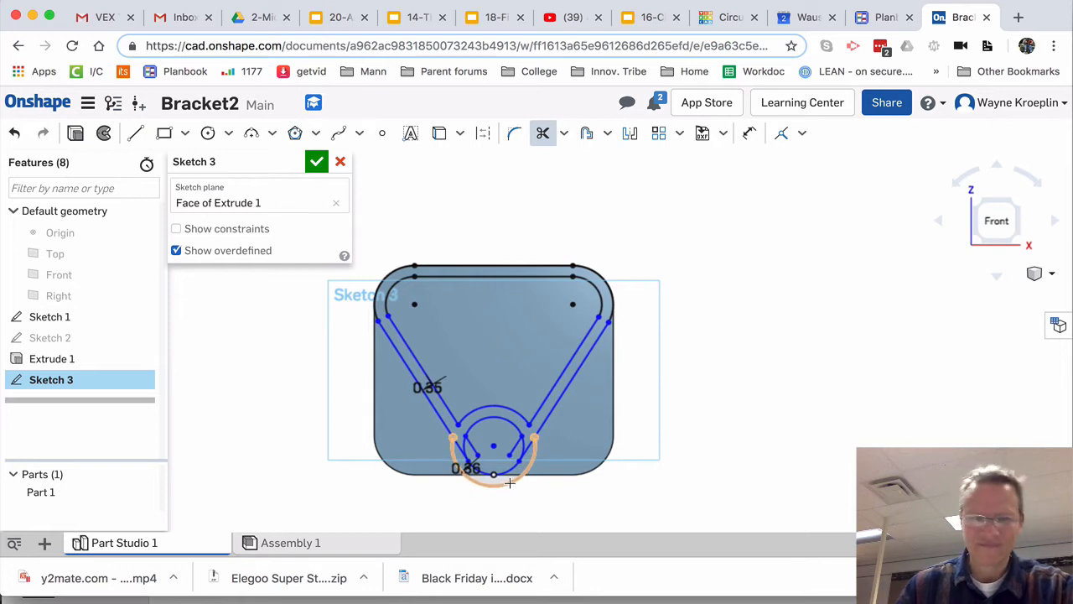
pyautogui.click(509, 483)
pyautogui.click(508, 474)
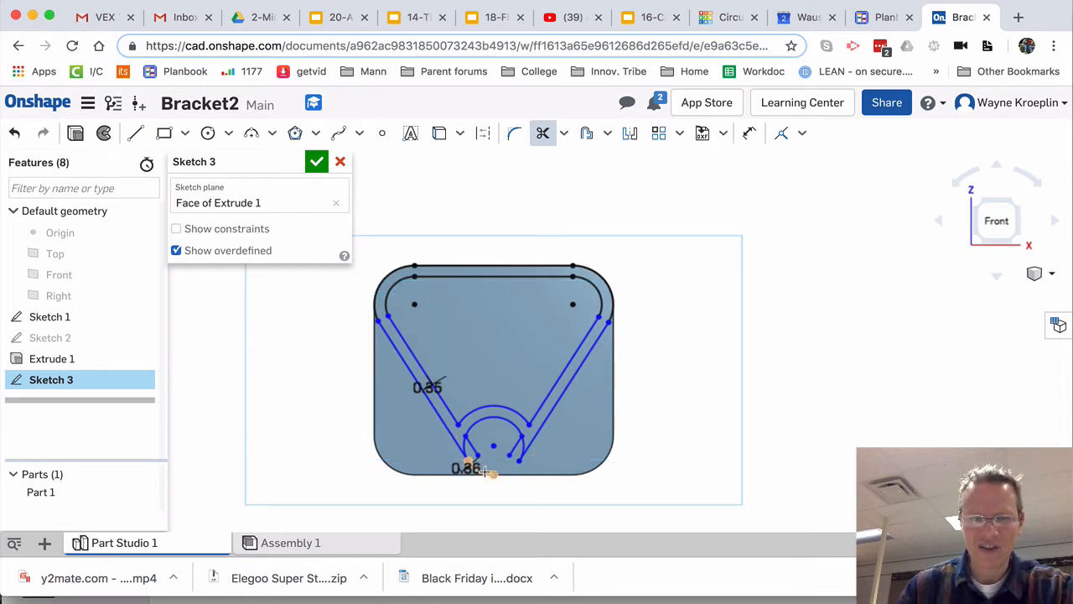
pyautogui.click(485, 472)
pyautogui.scroll(3, 606, 422)
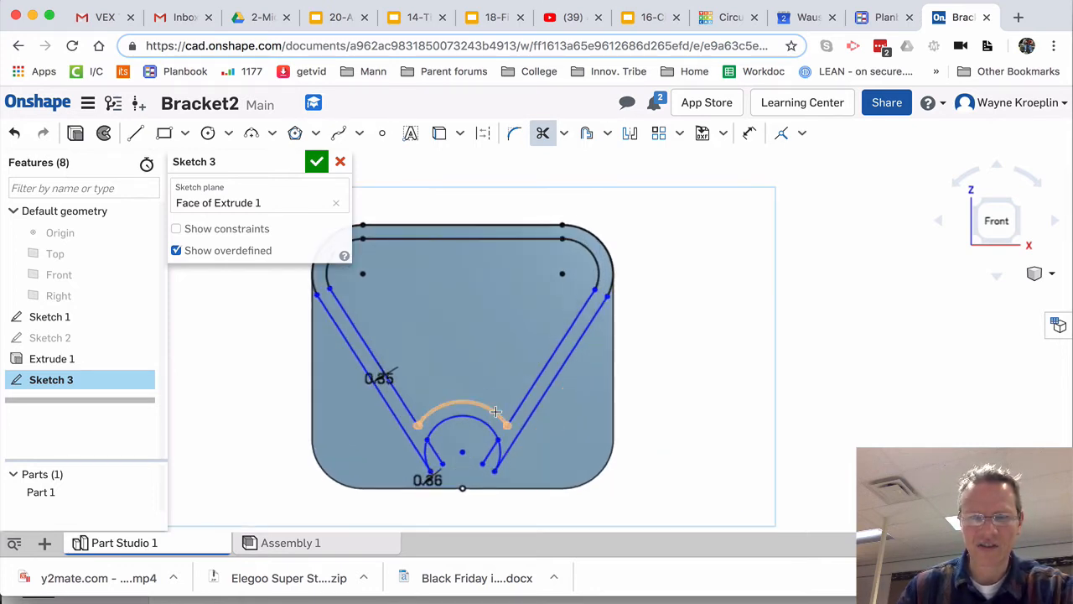
pyautogui.scroll(-2, 608, 411)
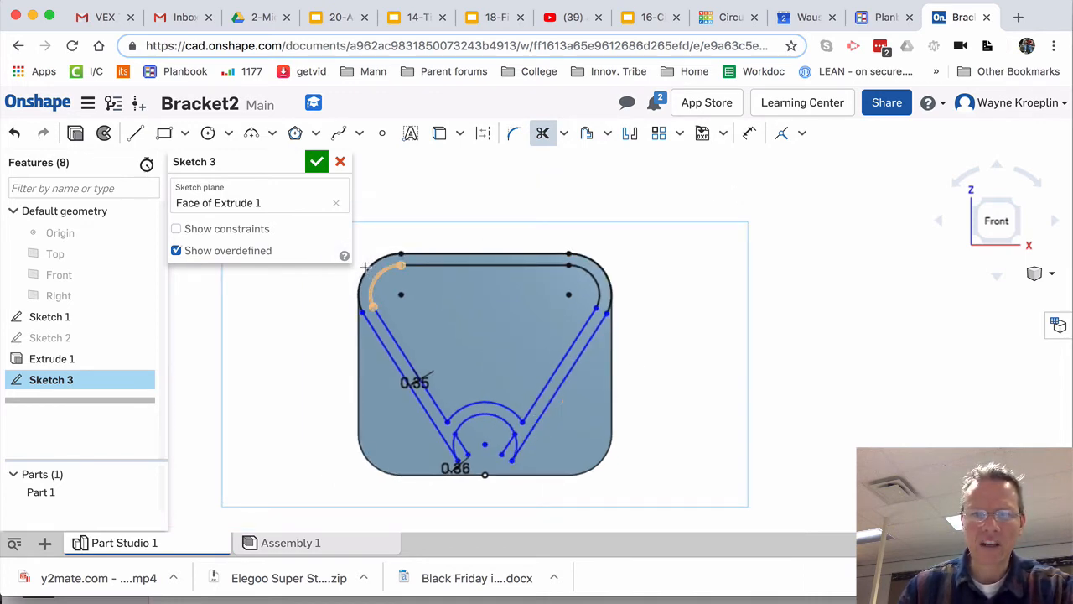
pyautogui.click(324, 162)
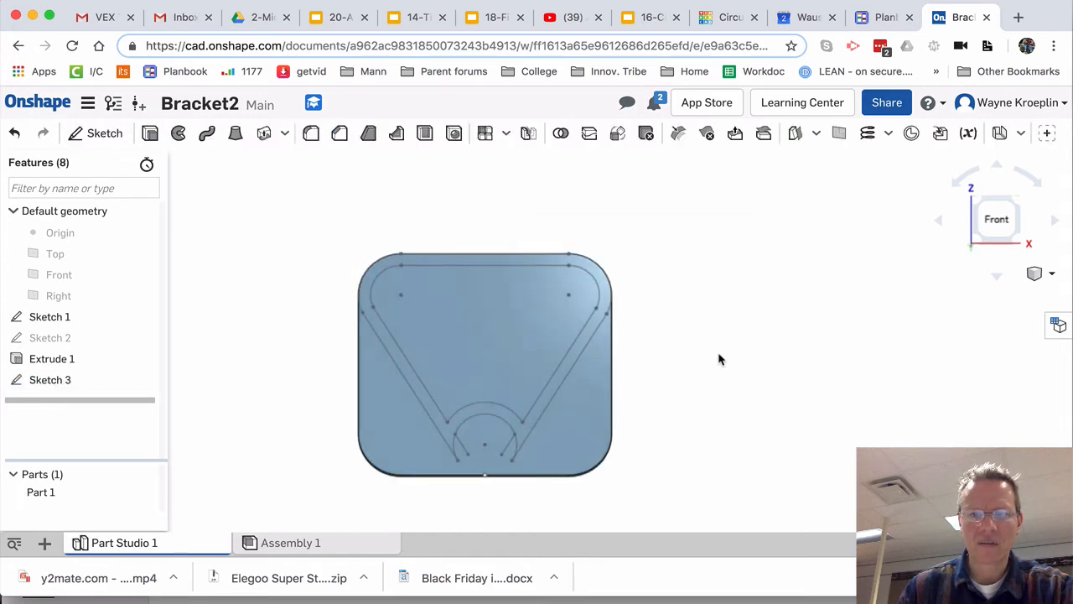
# Step: Extrude the triangular rib region 1.23 in outward from the plate face, adding it to Part 1 and checking it against the practice slide
pyautogui.moveTo(719, 356); pyautogui.dragTo(634, 364, button='right')
pyautogui.scroll(2, 562, 367)
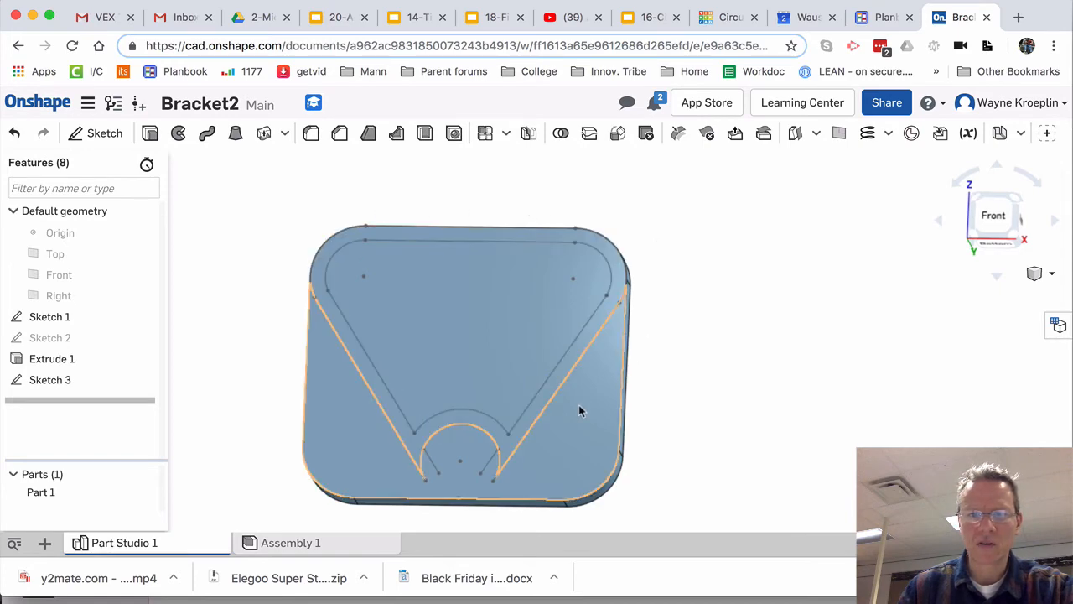
pyautogui.scroll(4, 579, 405)
pyautogui.click(562, 363)
pyautogui.scroll(-5, 562, 361)
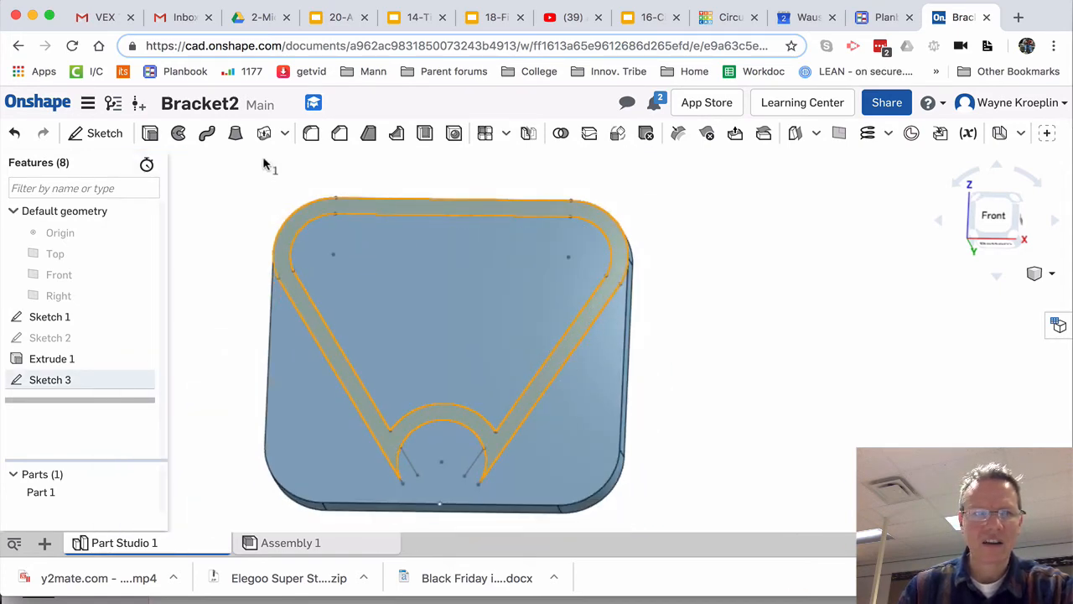
pyautogui.click(148, 141)
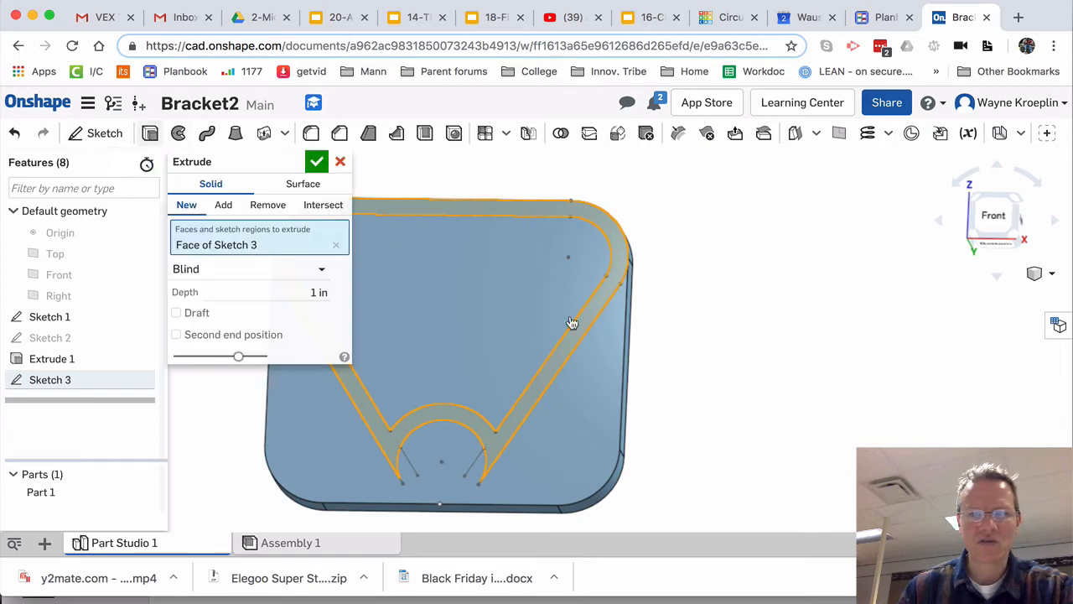
pyautogui.moveTo(743, 438); pyautogui.dragTo(734, 400, button='right')
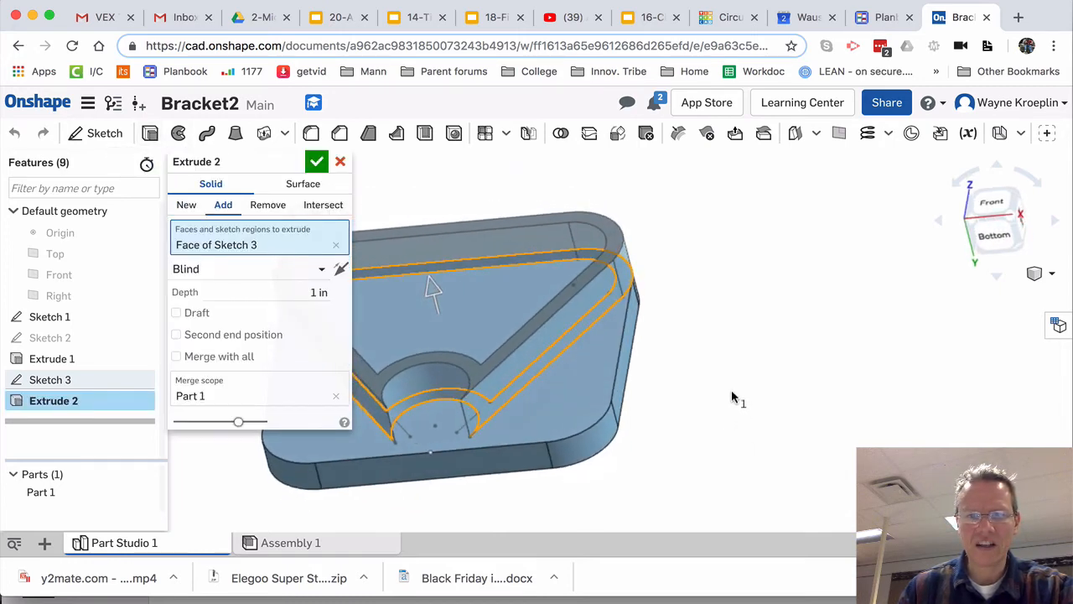
pyautogui.press('super+grave')
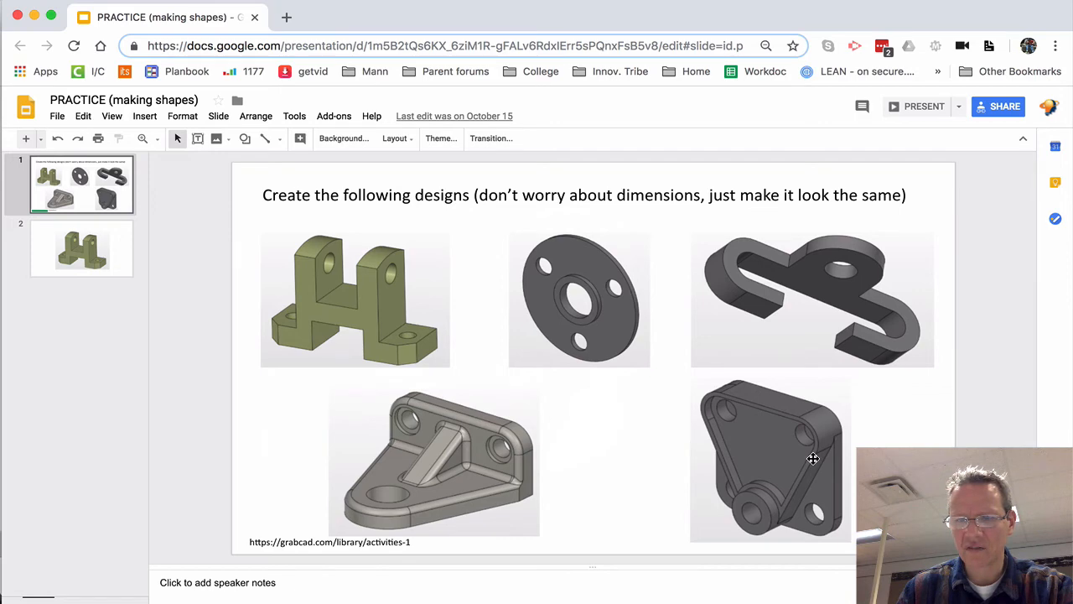
pyautogui.press('super+grave')
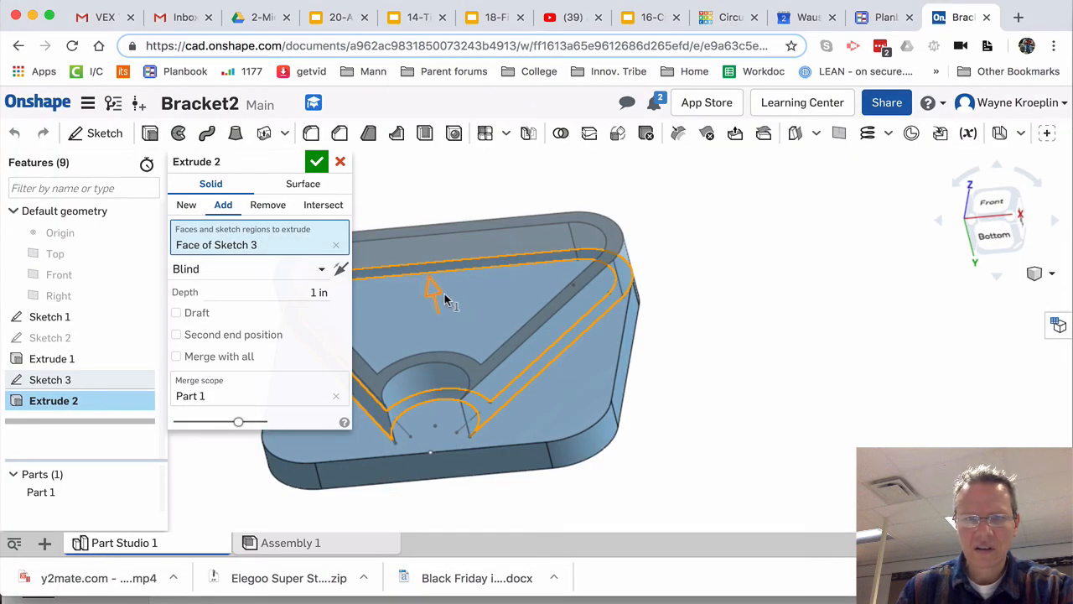
pyautogui.moveTo(435, 294); pyautogui.dragTo(427, 289)
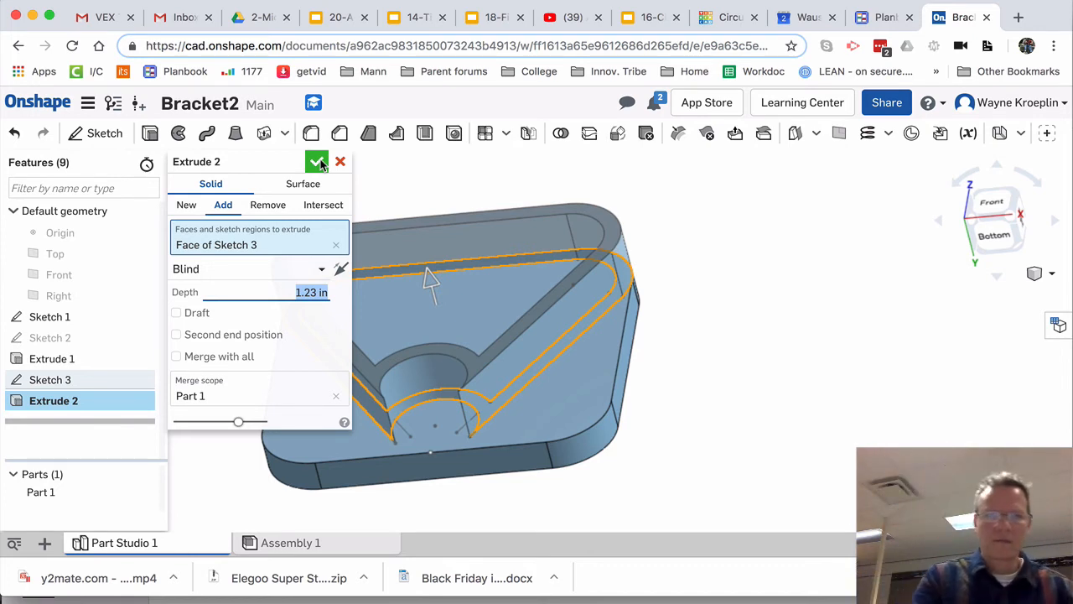
pyautogui.click(319, 163)
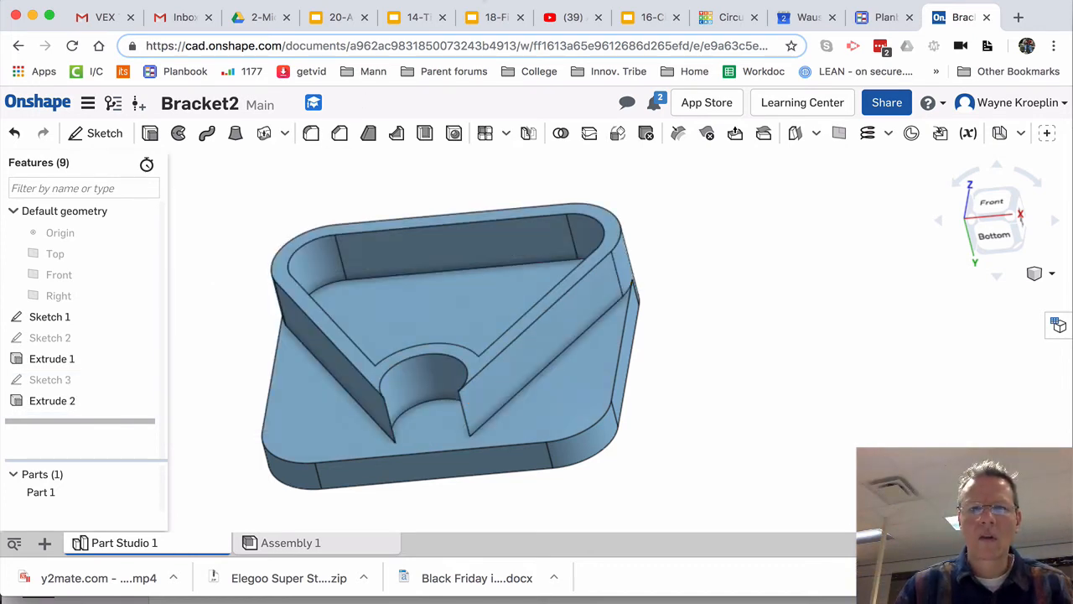
pyautogui.click(551, 4)
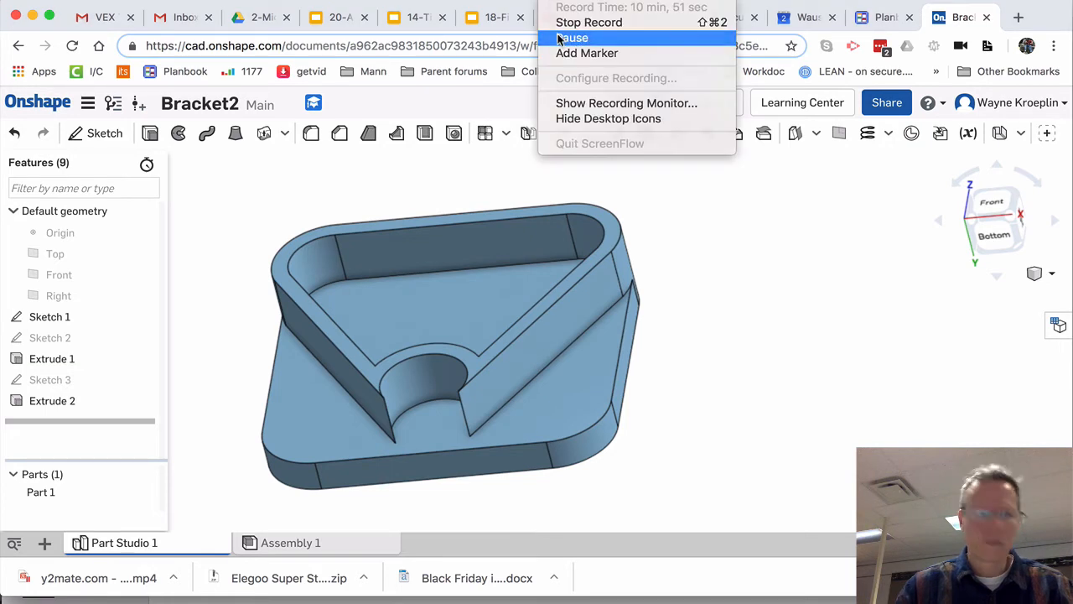
pyautogui.click(559, 35)
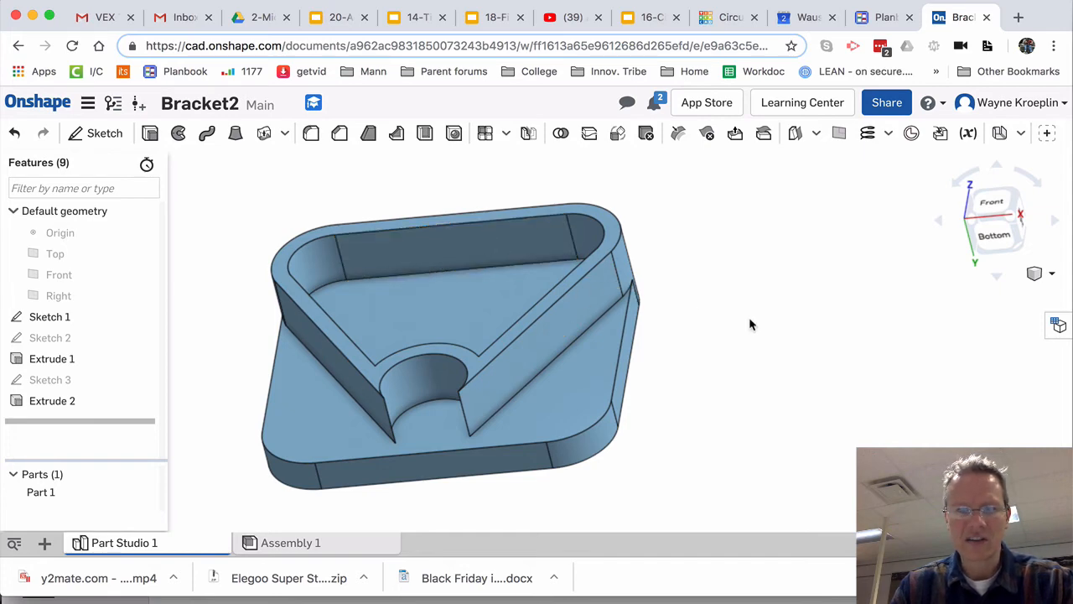
# Step: Compare the extruded rib with the triangular bracket on the Google Slides practice sheet and return to Bracket2 in Onshape
pyautogui.press('super+grave')
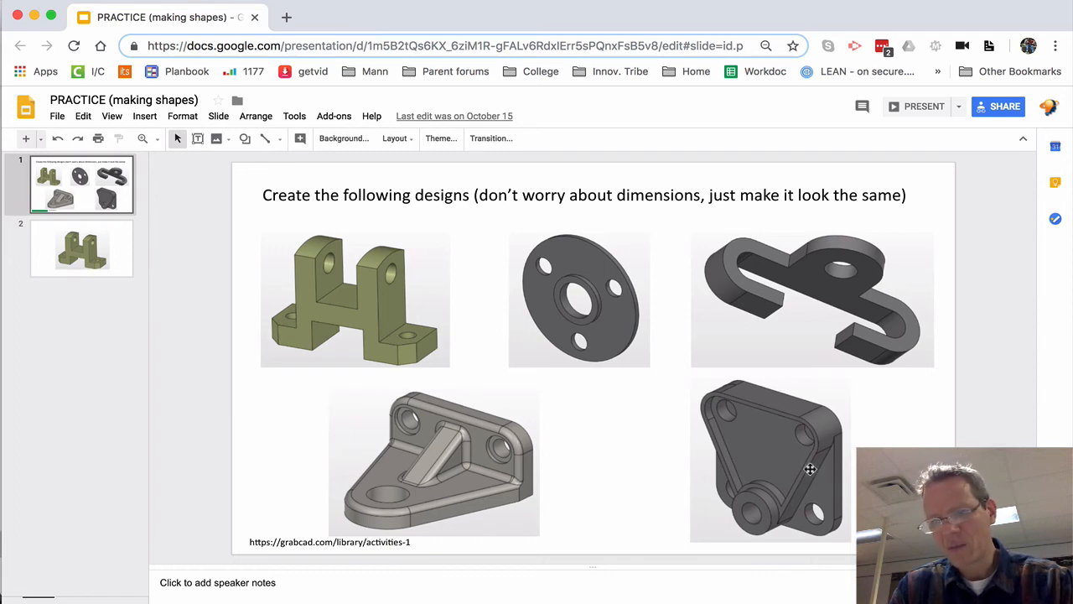
pyautogui.press('super+grave')
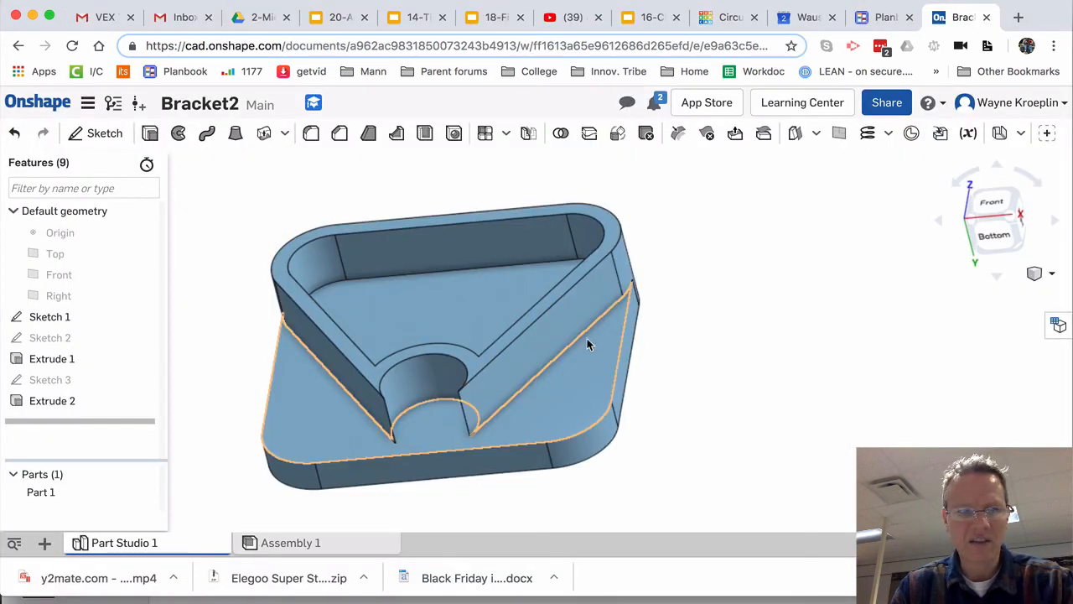
pyautogui.press('super+grave')
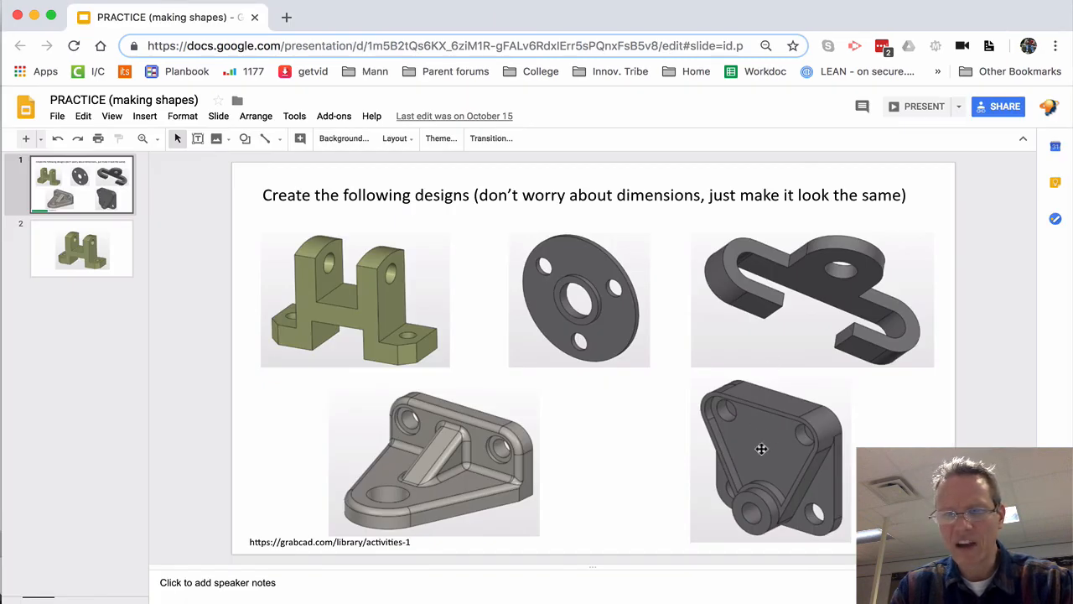
pyautogui.press('super+grave')
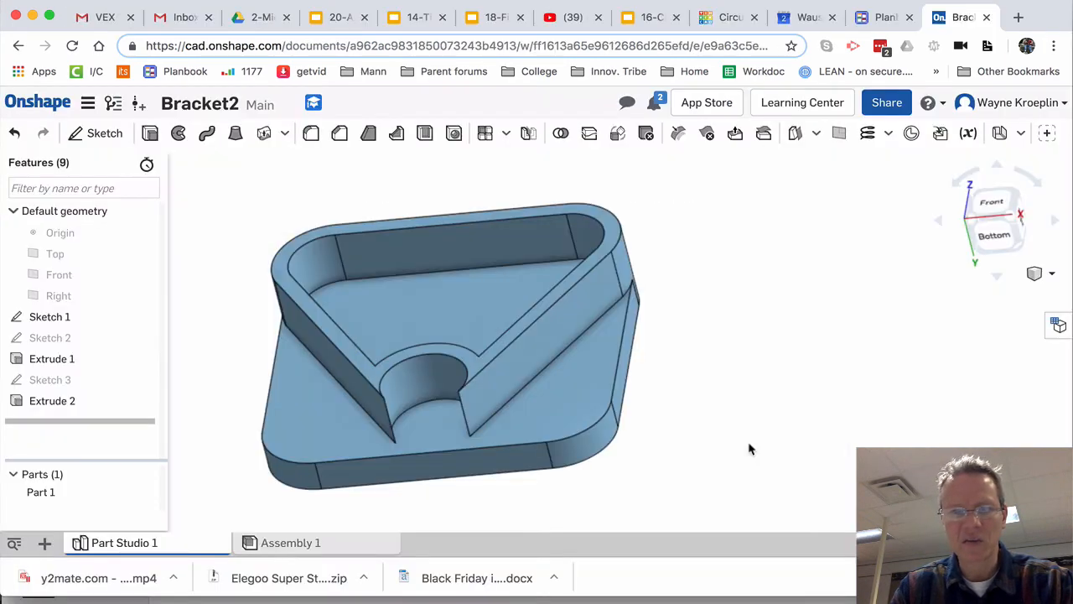
# Step: Thicken the triangular plate face enclosed by the rib by 0.5 in in Direction 1, adding it to Part 1
pyautogui.click(483, 304)
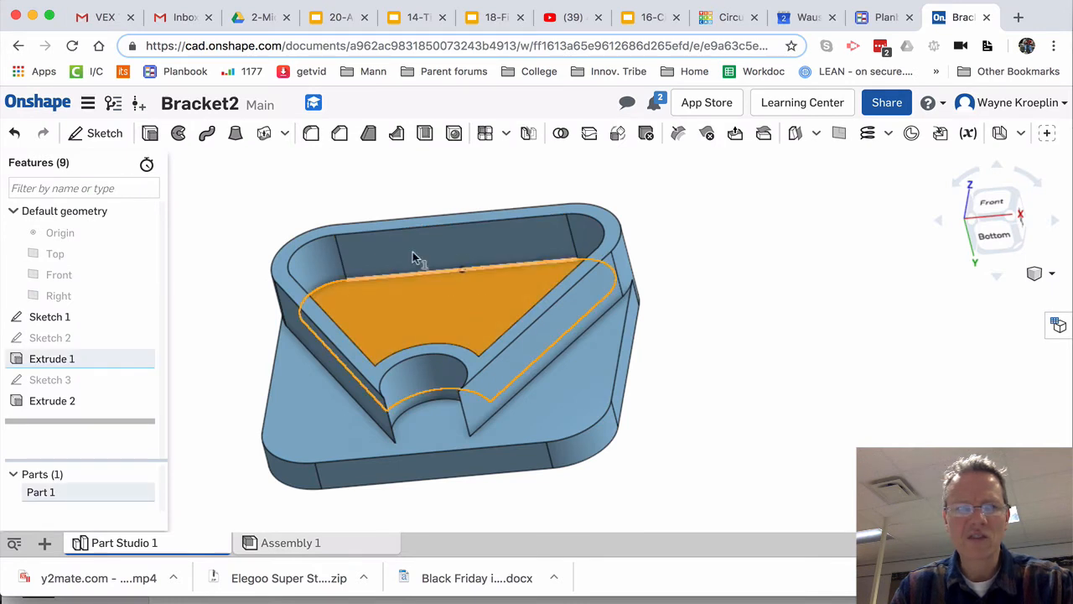
pyautogui.click(286, 135)
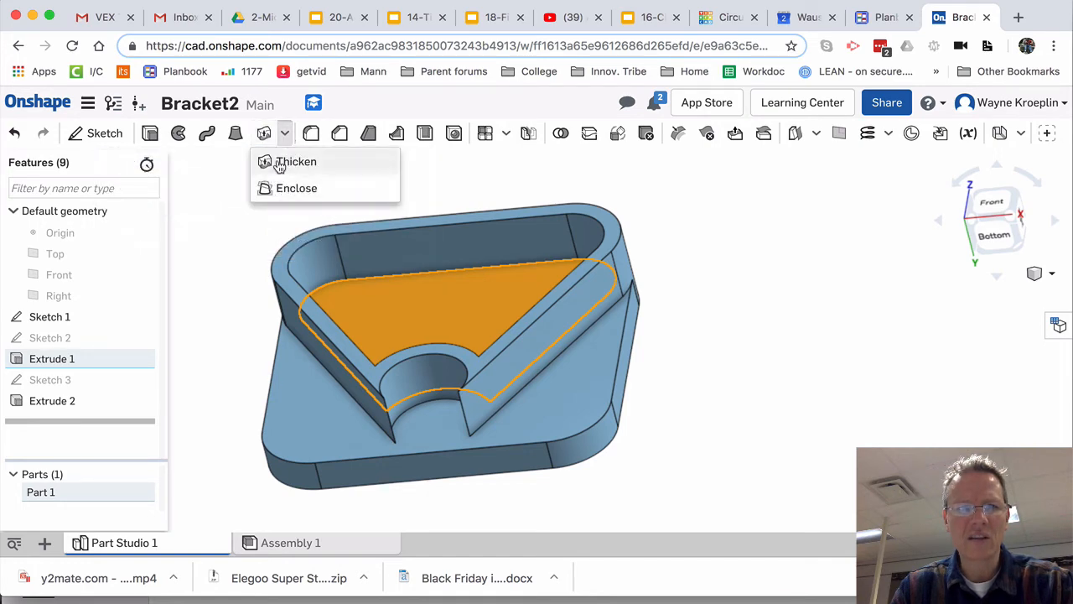
pyautogui.click(227, 161)
pyautogui.click(267, 140)
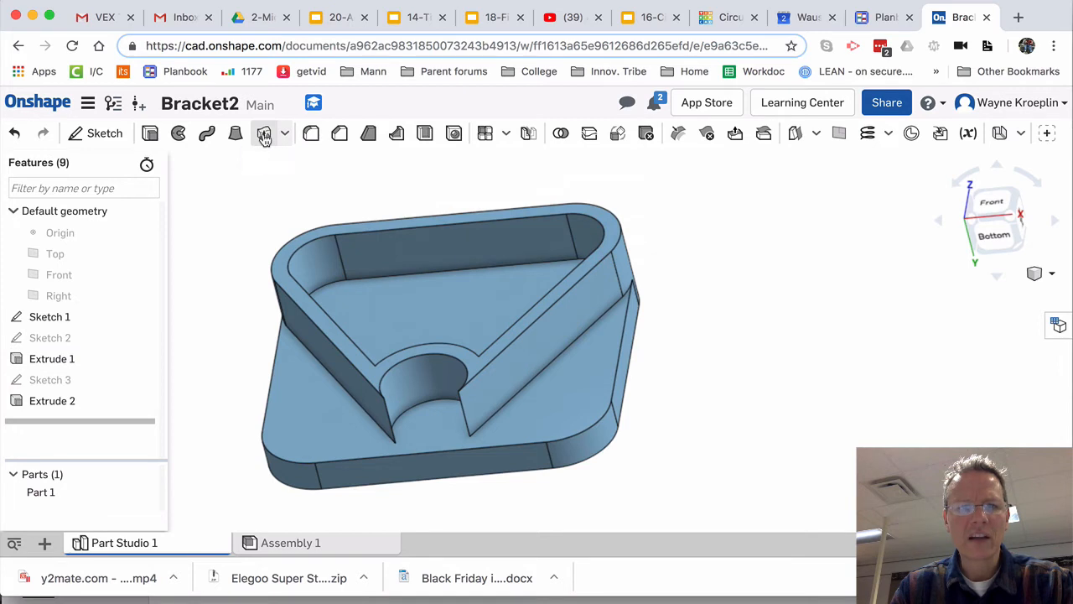
pyautogui.click(432, 308)
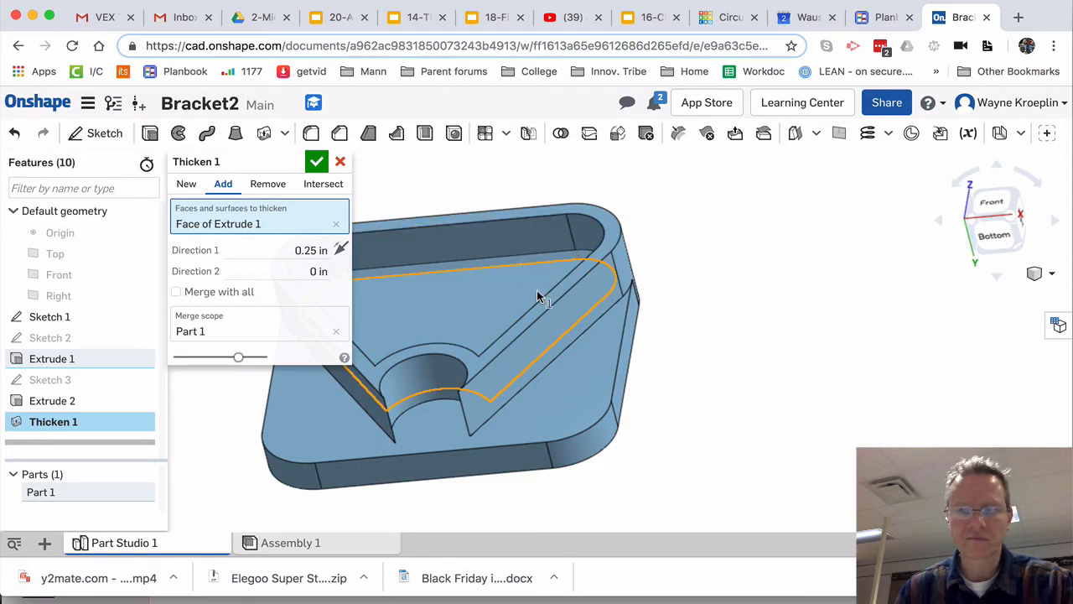
pyautogui.moveTo(540, 294); pyautogui.dragTo(689, 279, button='middle')
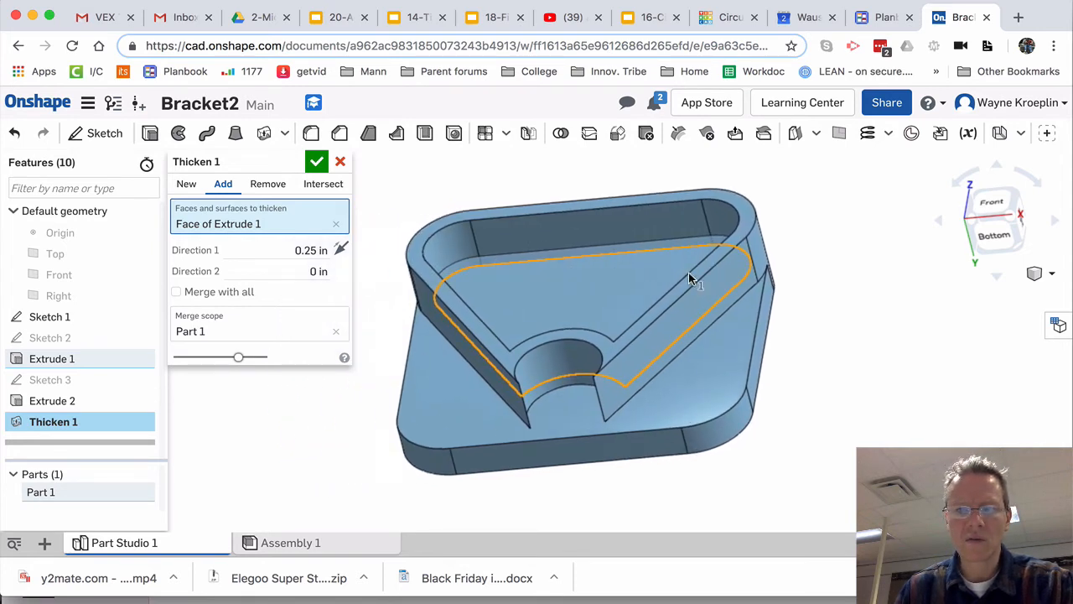
pyautogui.click(637, 279)
pyautogui.click(636, 280)
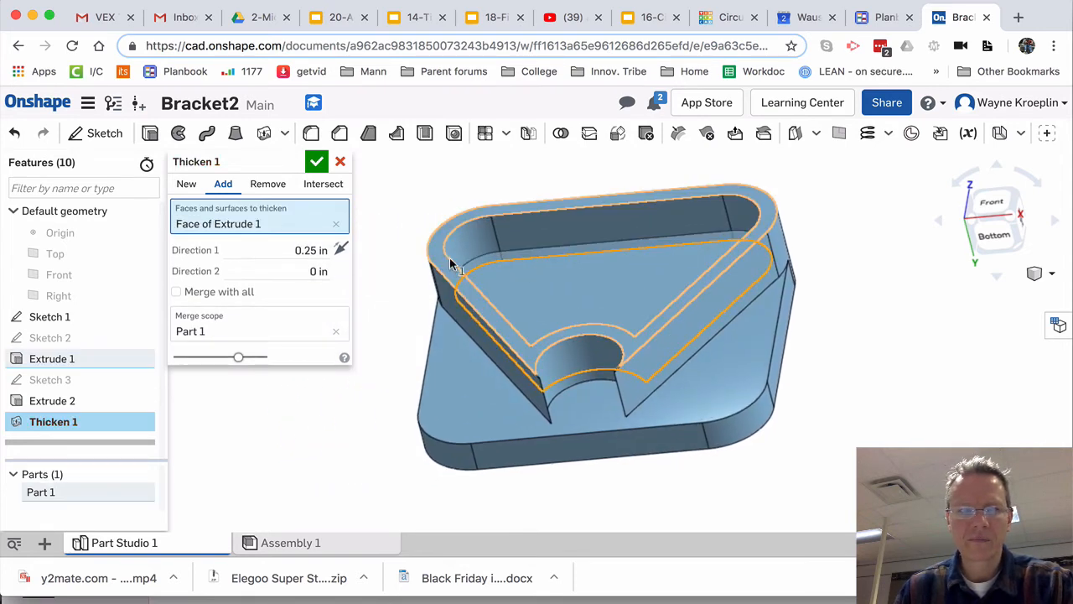
pyautogui.click(312, 249)
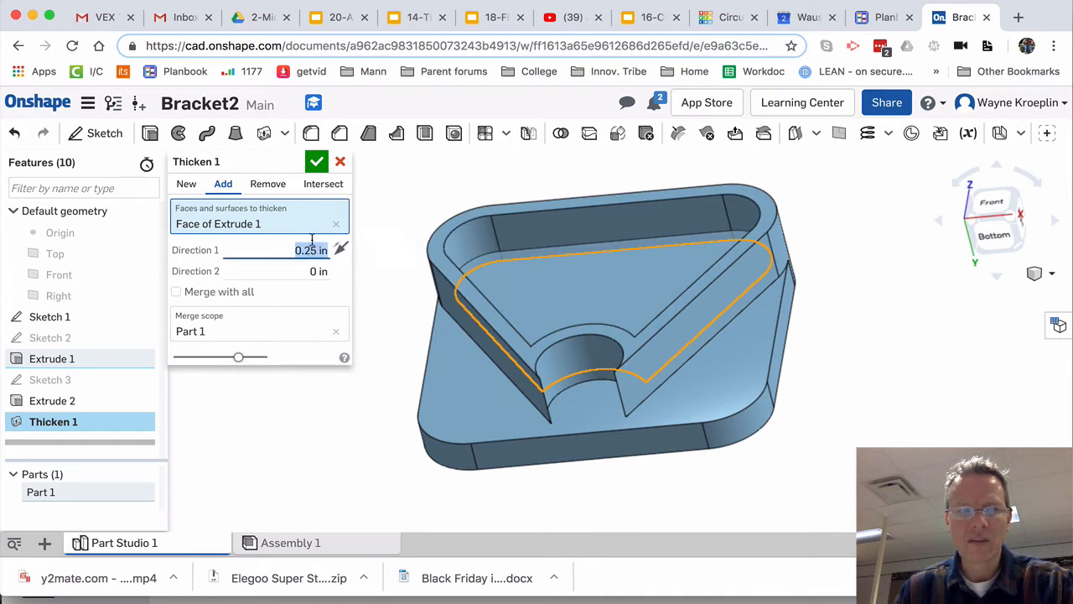
pyautogui.press('BackSpace')
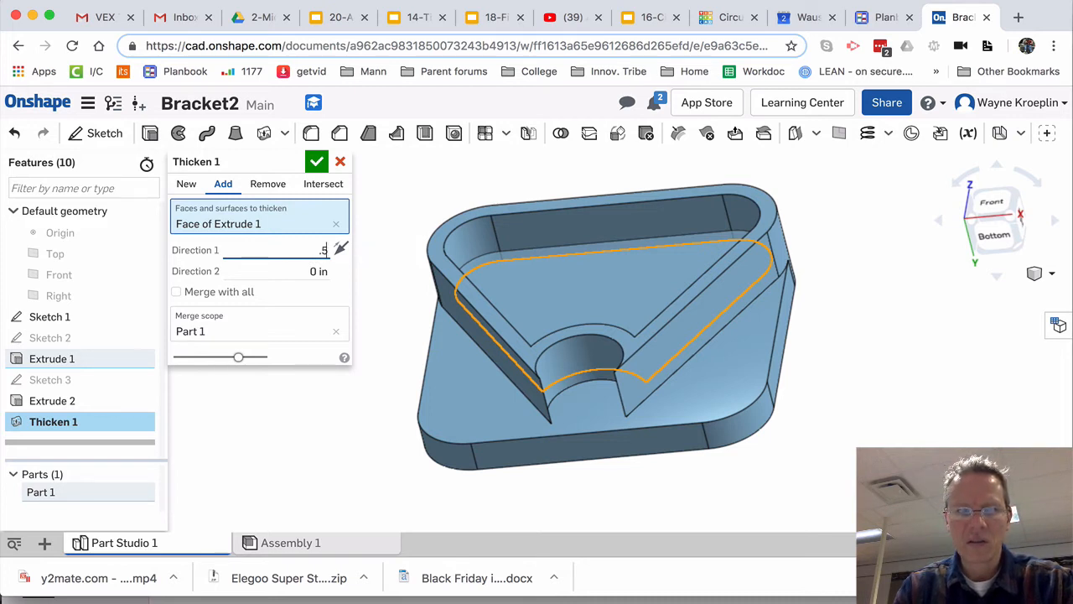
pyautogui.write('.5')
pyautogui.press('Return')
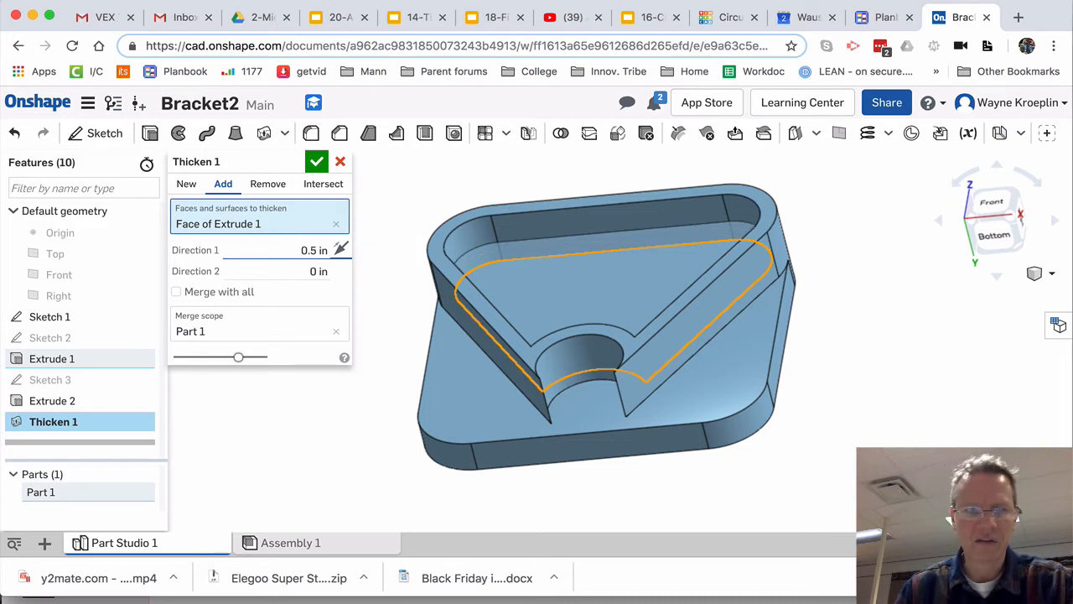
# Step: Check the recess depth on the practice slide, set the Thicken Direction 1 distance to 0.65 in and accept the feature
pyautogui.click(323, 249)
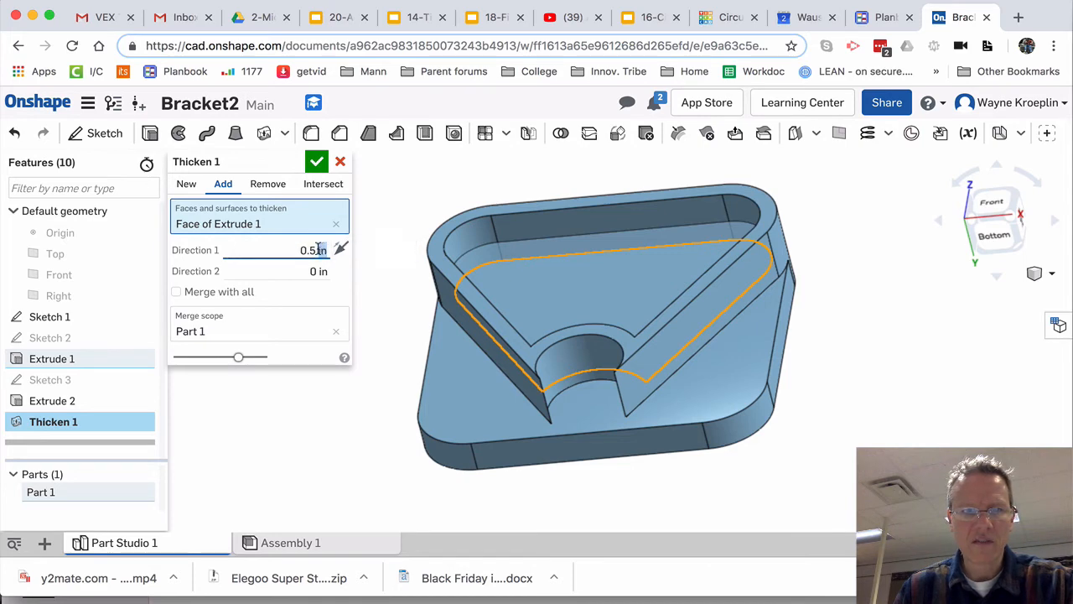
pyautogui.press('super+grave')
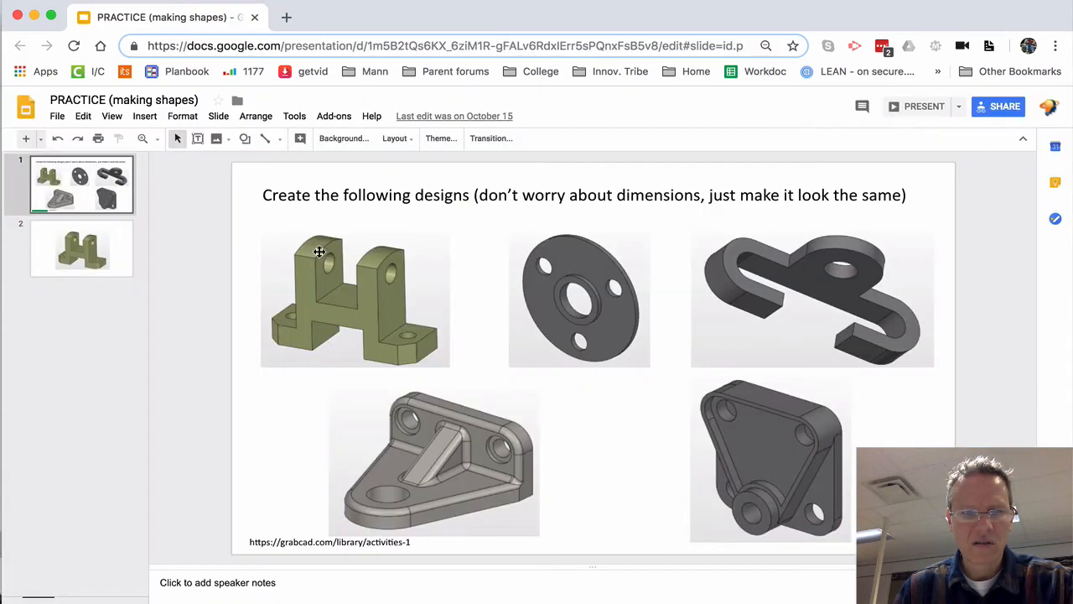
pyautogui.press('super+grave')
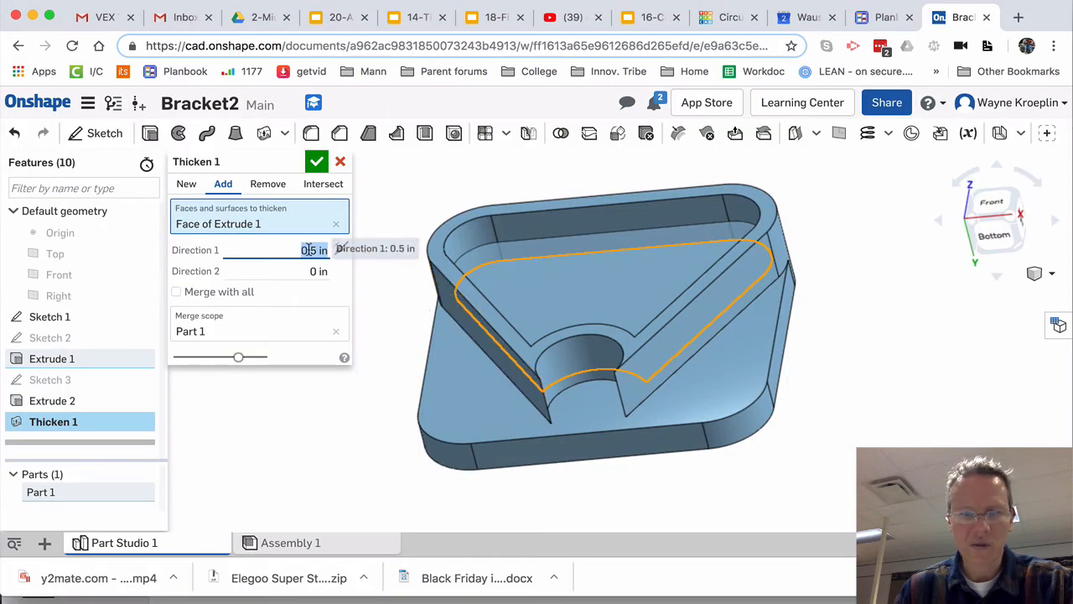
pyautogui.press('BackSpace')
pyautogui.write('.6')
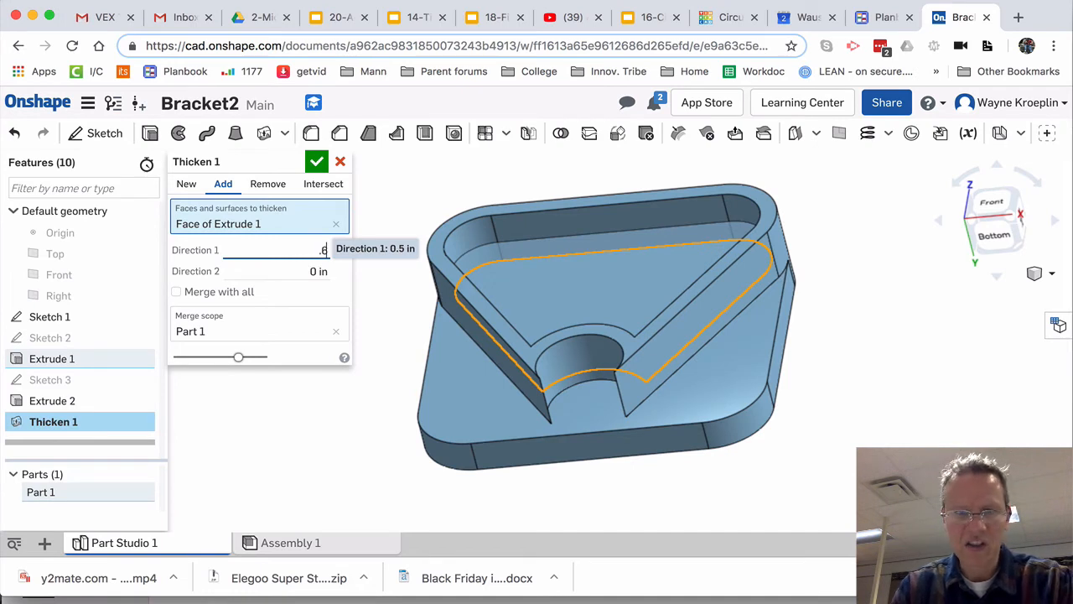
pyautogui.write('5')
pyautogui.press('Return')
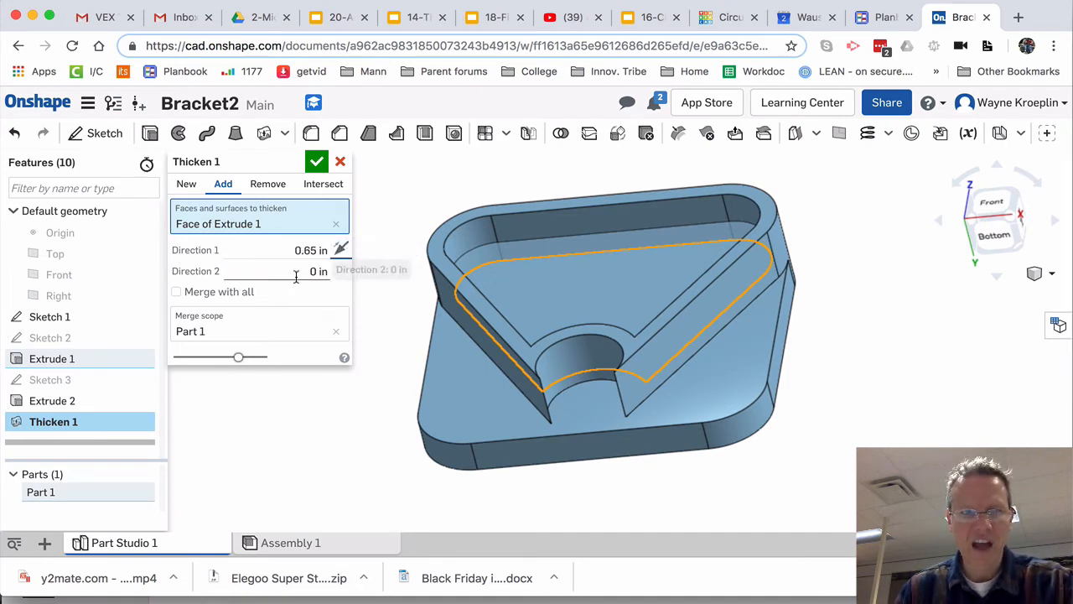
pyautogui.click(318, 163)
pyautogui.moveTo(854, 291)
pyautogui.mouseDown(button='right')
pyautogui.moveTo(850, 277)
pyautogui.moveTo(854, 292)
pyautogui.mouseUp(button='right')
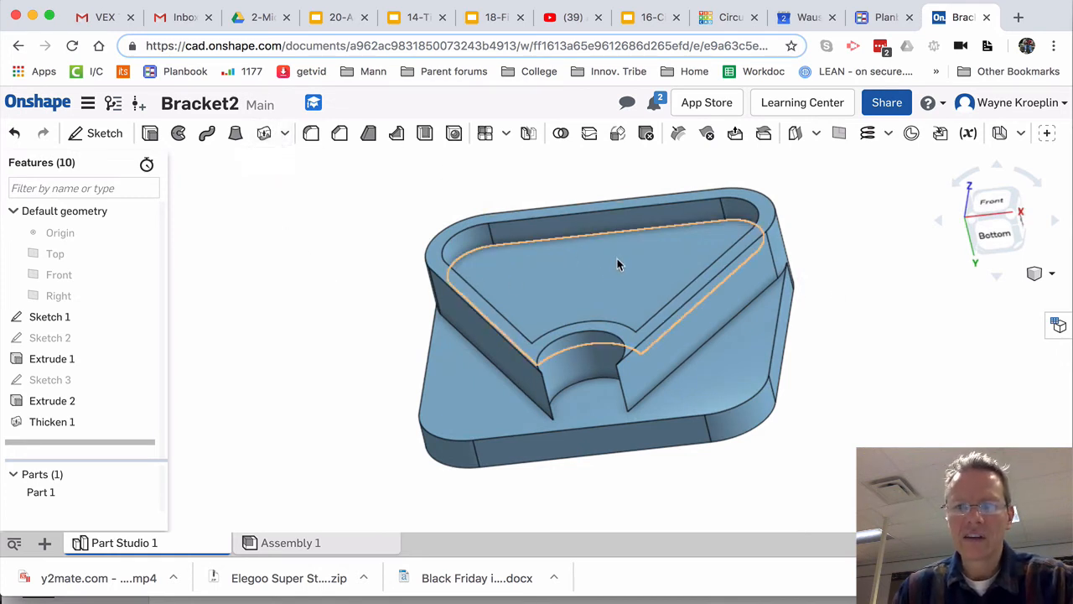
# Step: Check the boss on the practice slide, then start a sketch on the plate face outside the rib and view it straight on
pyautogui.press('super+grave')
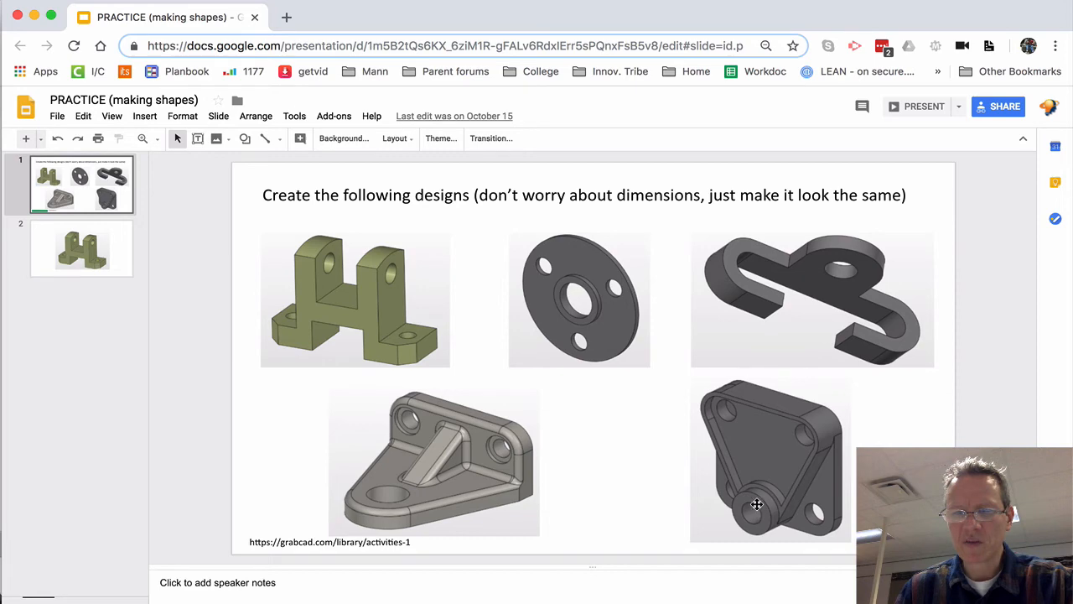
pyautogui.press('super+grave')
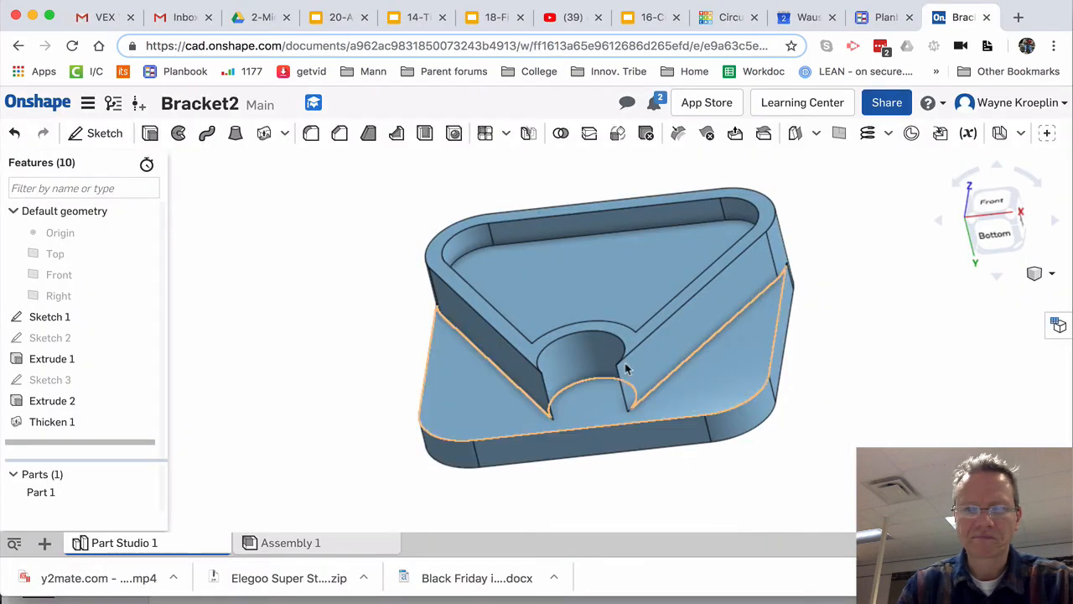
pyautogui.click(723, 389)
pyautogui.rightClick(722, 392)
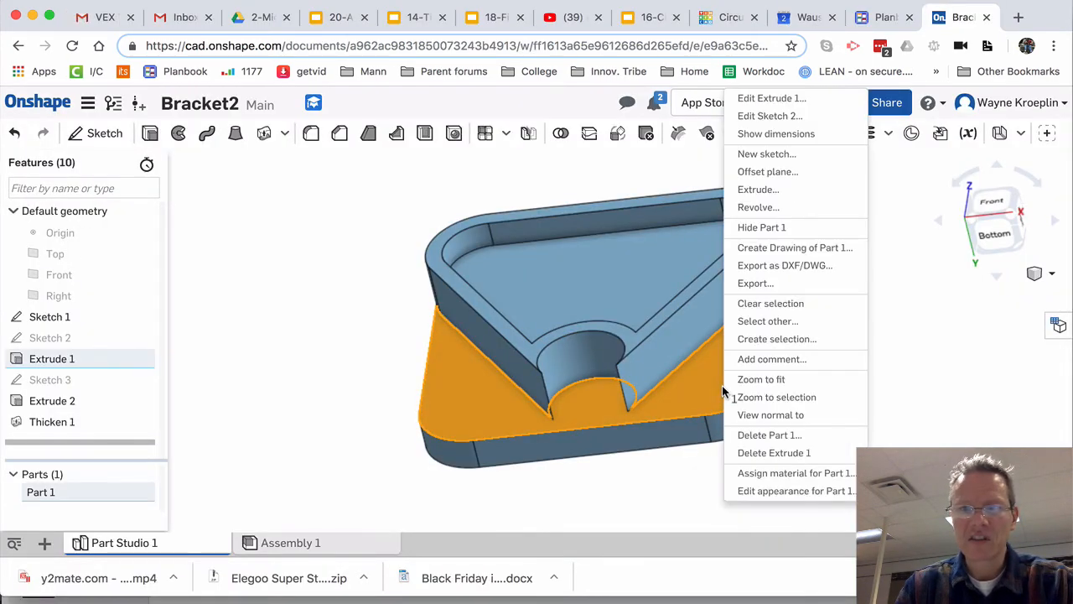
pyautogui.click(790, 154)
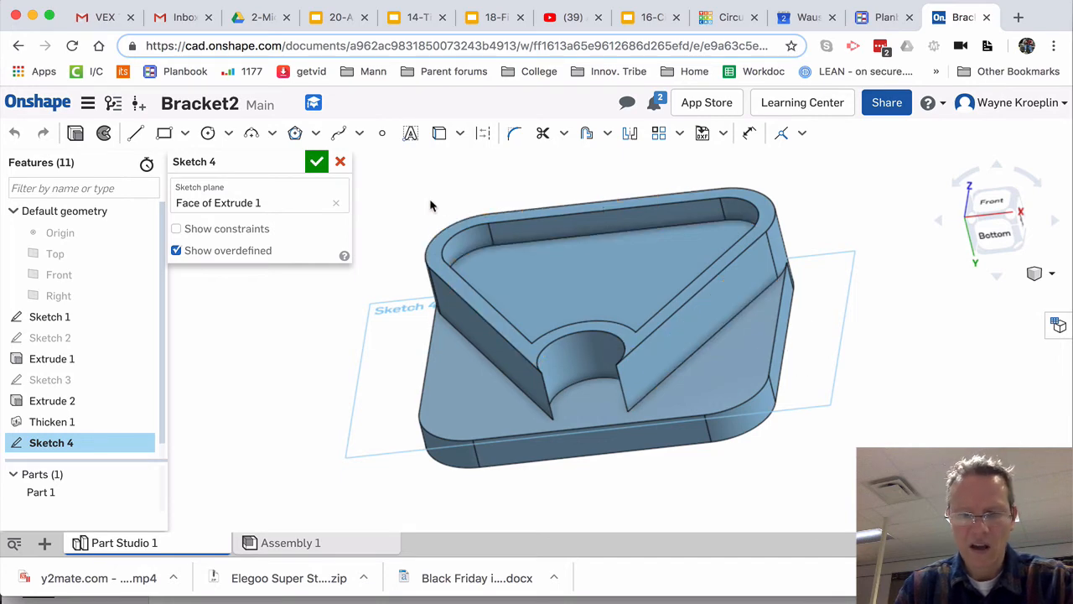
pyautogui.press('n')
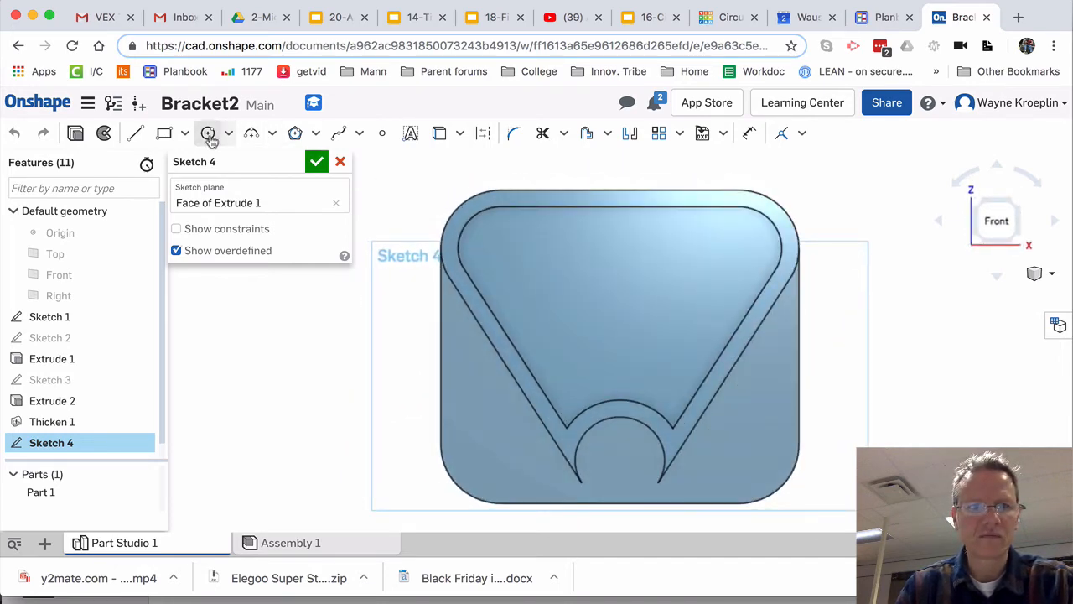
# Step: Sketch two circles centred on the rib's lower arc, about 1.845 in and 0.923 in in diameter, checking the slide, and finish the sketch
pyautogui.click(208, 133)
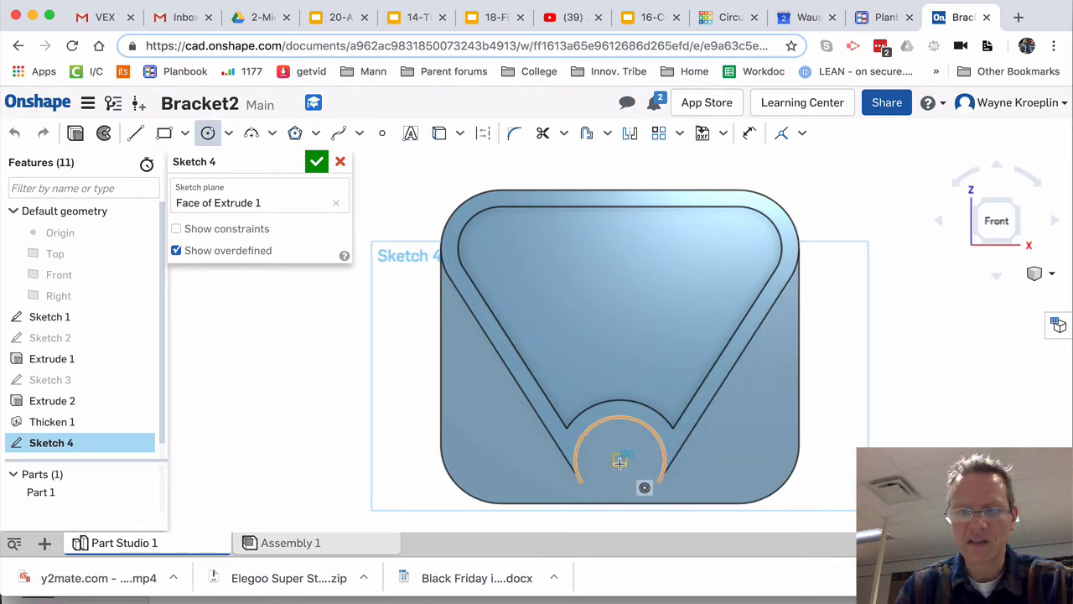
pyautogui.press('super+grave')
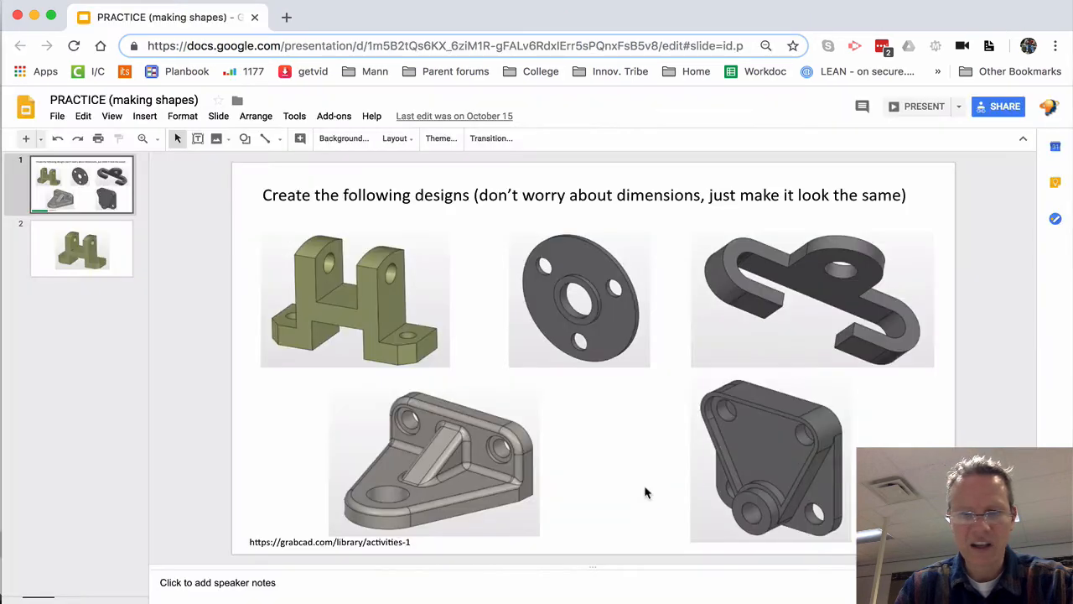
pyautogui.press('super+grave')
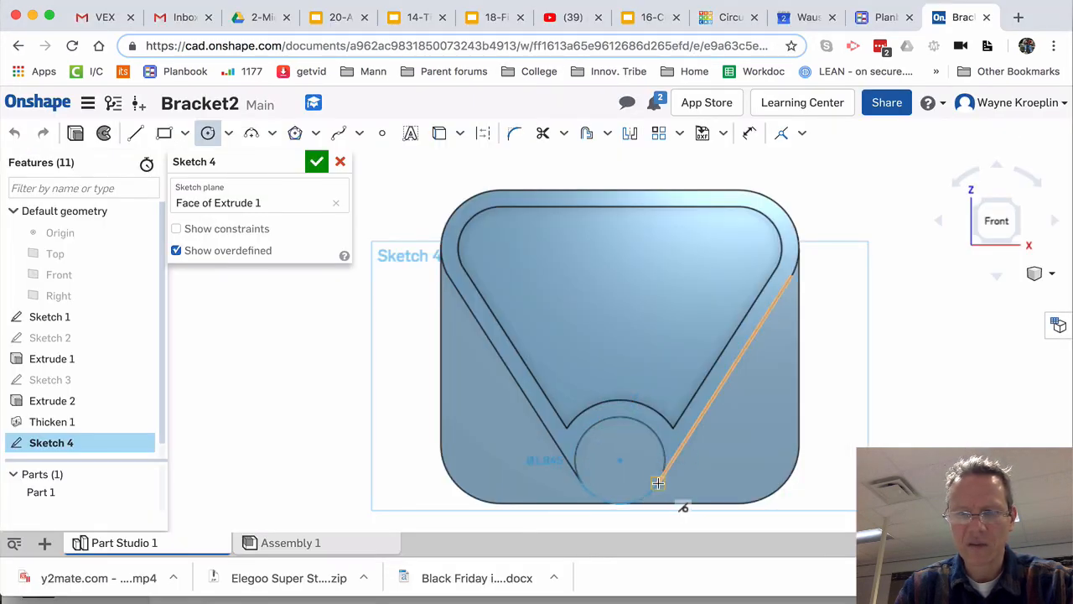
pyautogui.press('super+grave')
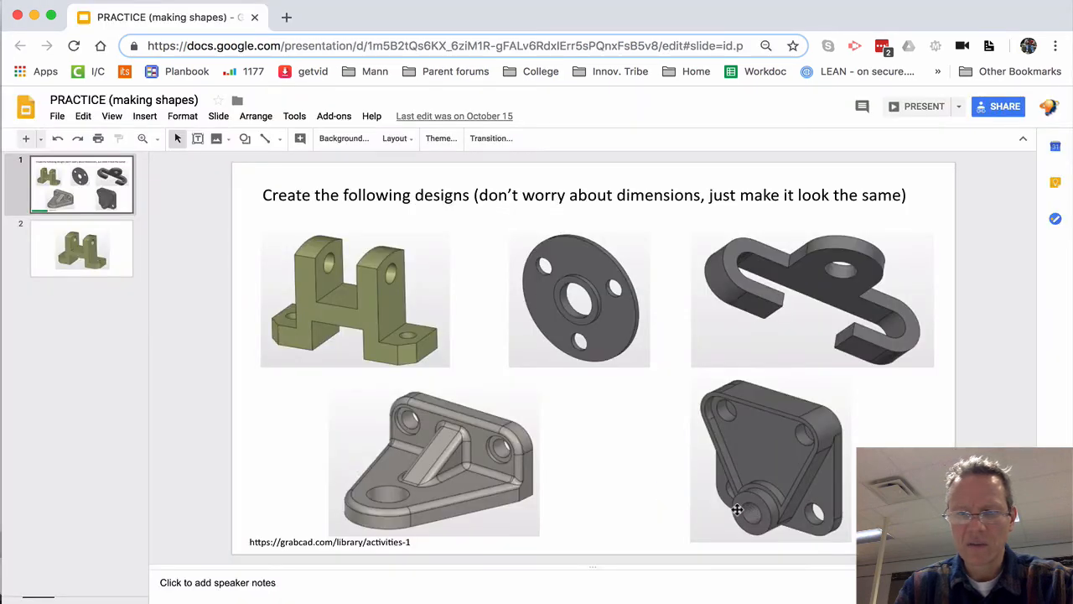
pyautogui.press('super+grave')
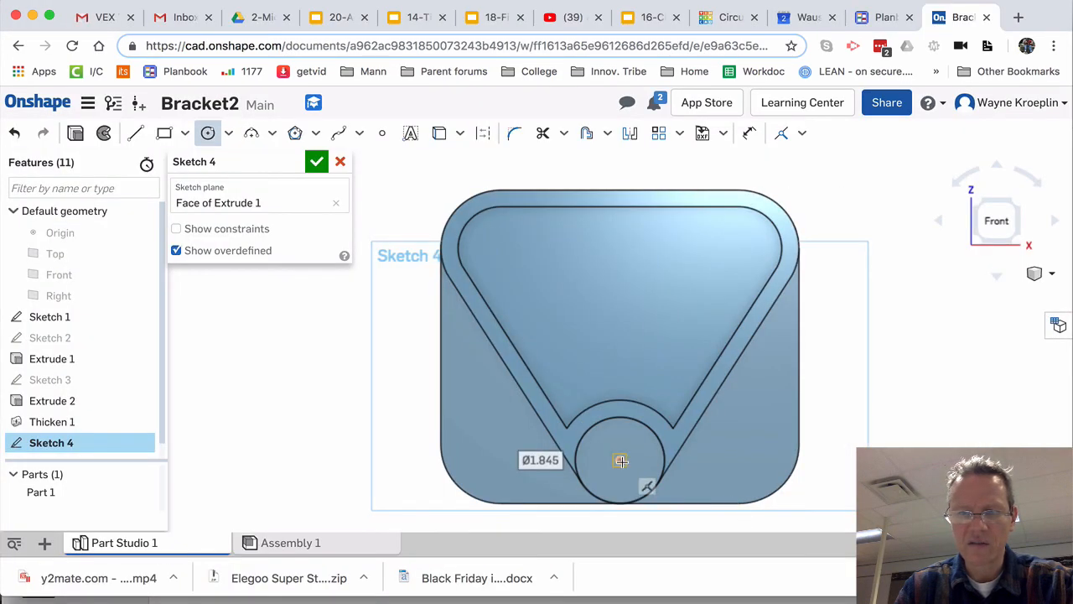
pyautogui.click(622, 460)
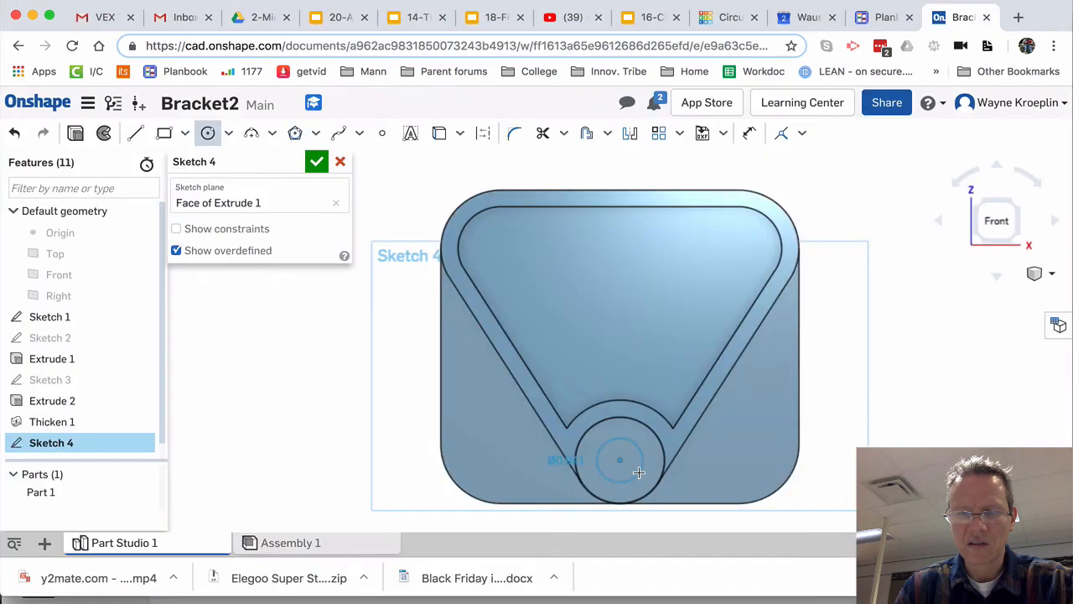
pyautogui.click(638, 472)
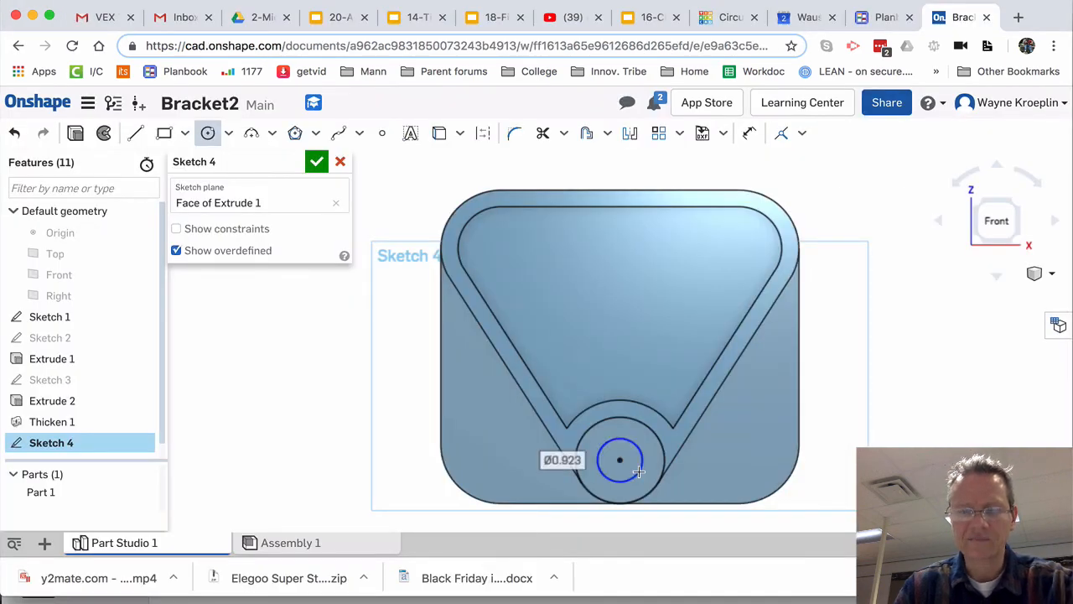
pyautogui.click(316, 161)
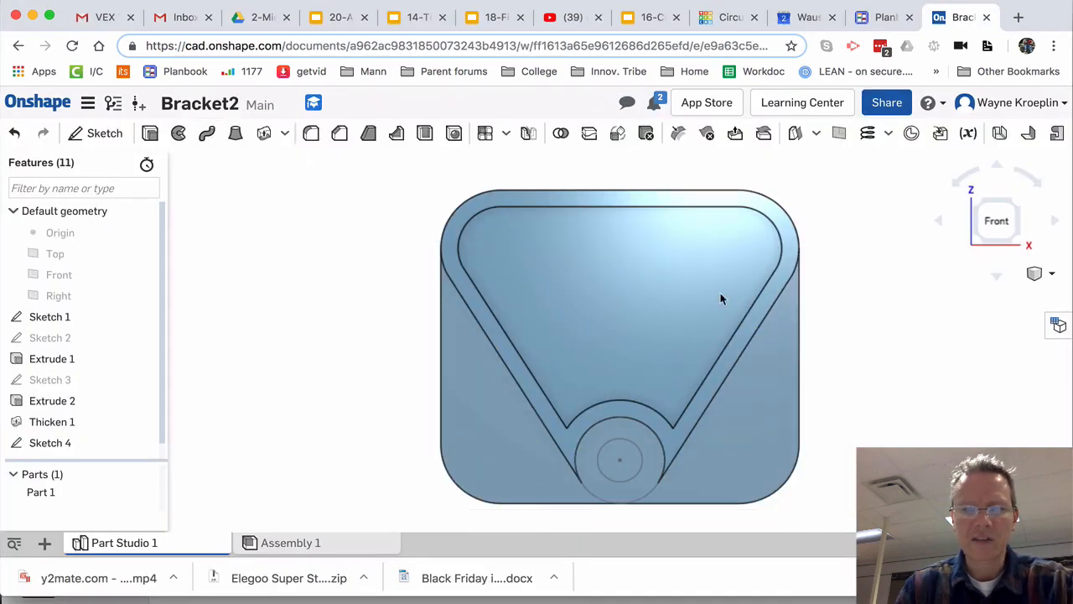
# Step: Extrude the ring between the two circles 1.98 in outward from the plate, adding it to Part 1 as a hollow boss
pyautogui.moveTo(889, 373); pyautogui.dragTo(767, 415, button='right')
pyautogui.click(598, 484)
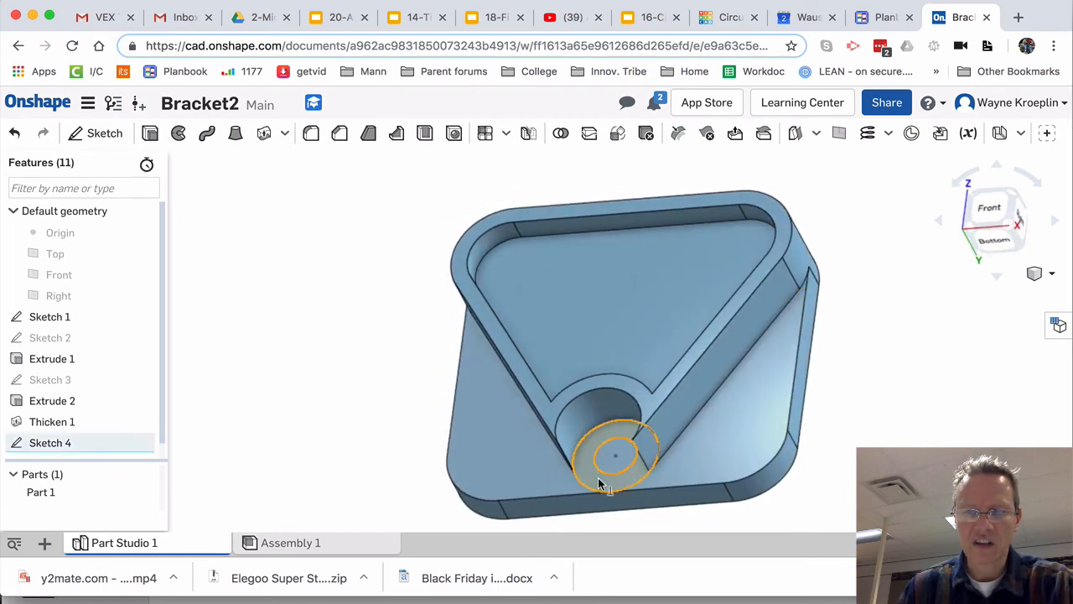
pyautogui.rightClick(604, 470)
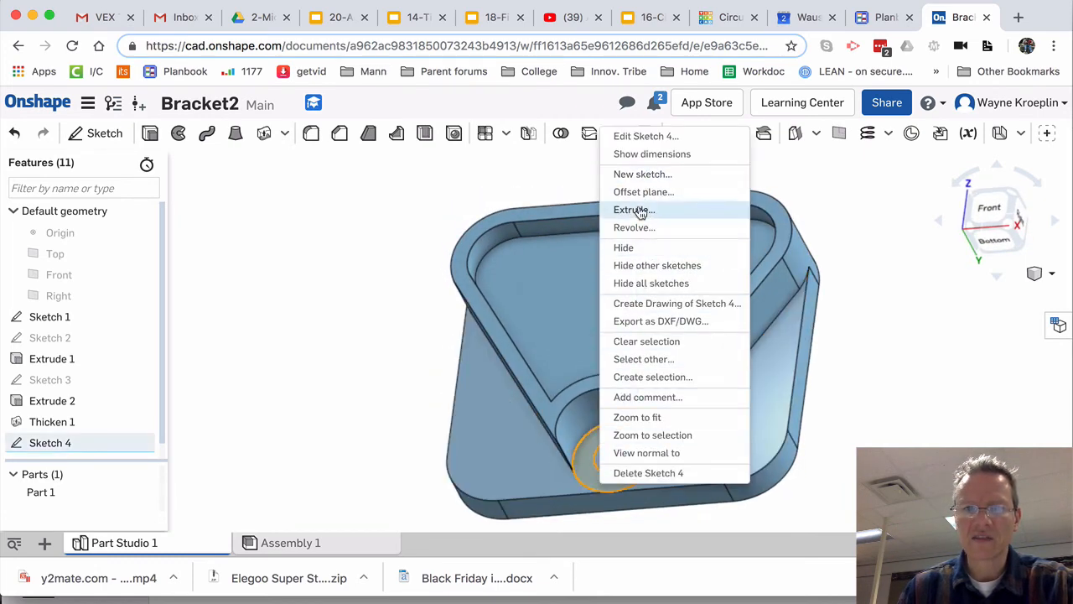
pyautogui.click(631, 210)
pyautogui.moveTo(594, 426); pyautogui.dragTo(903, 442, button='right')
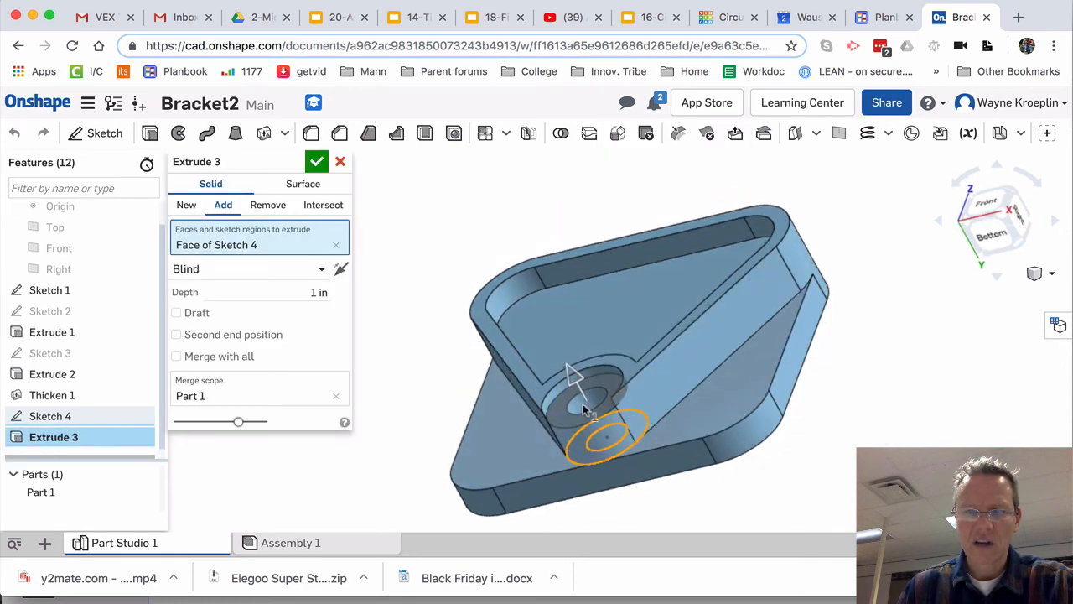
pyautogui.moveTo(553, 359); pyautogui.dragTo(717, 367)
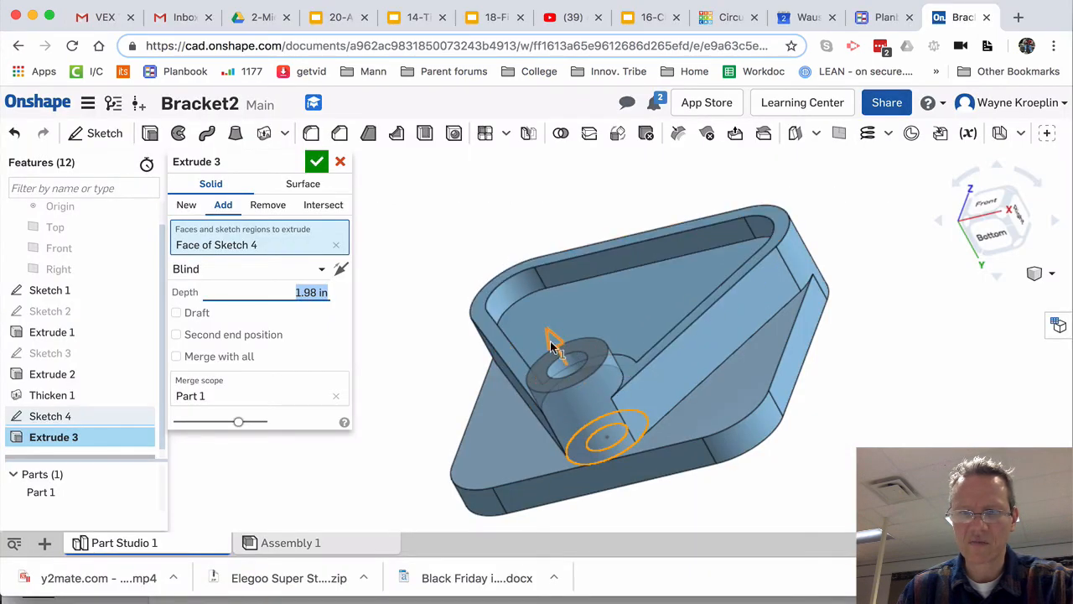
pyautogui.click(316, 161)
pyautogui.moveTo(834, 401); pyautogui.dragTo(833, 455, button='right')
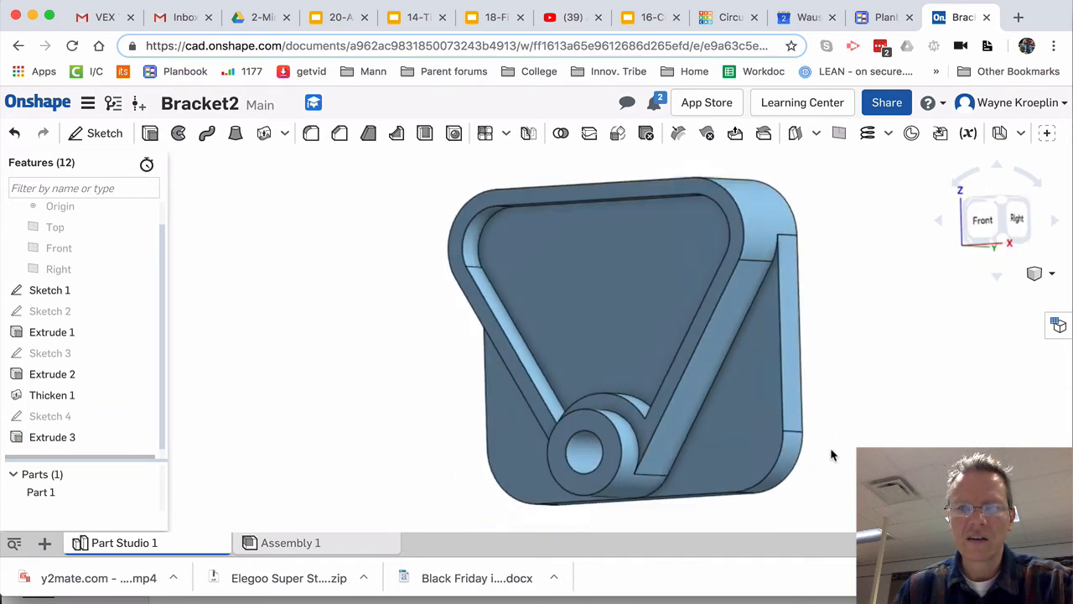
# Step: Switch to the Google Slides practice sheet to compare the triangular bracket's boss and holes with the model
pyautogui.click(554, 1)
pyautogui.click(560, 38)
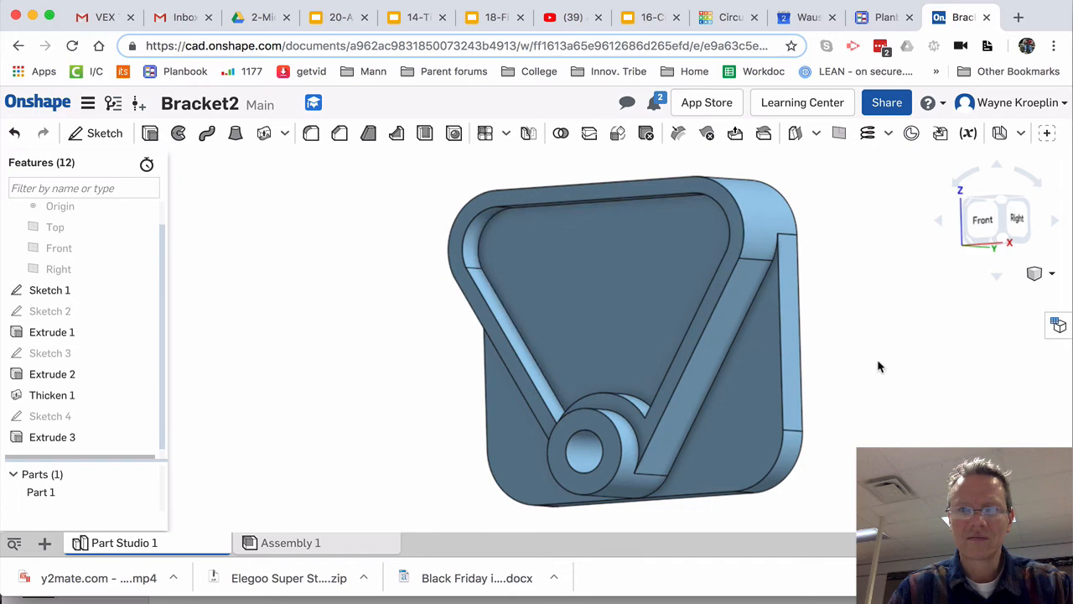
pyautogui.press('super+grave')
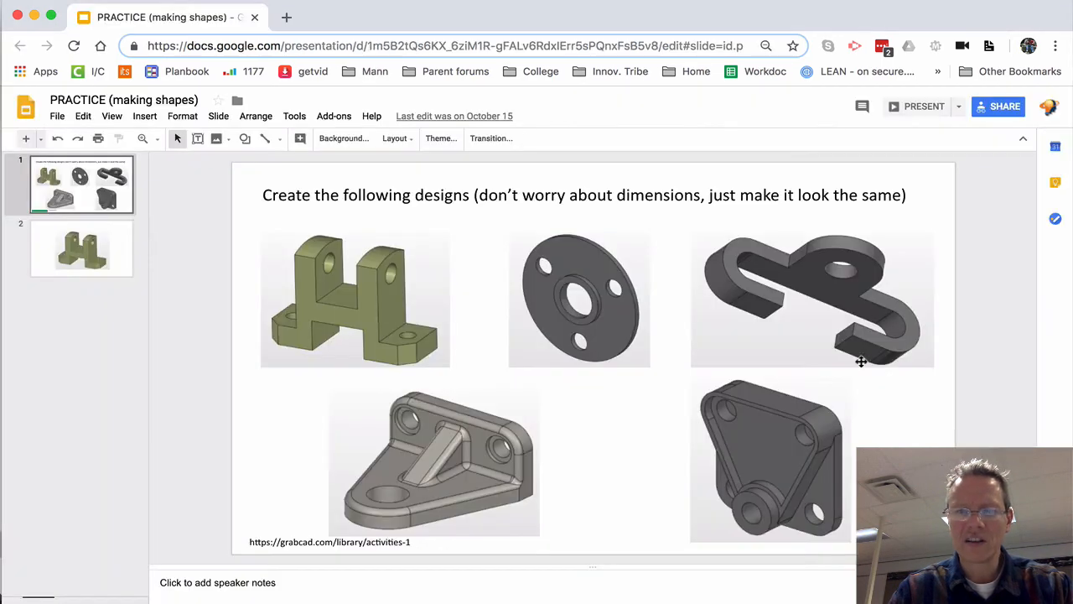
# Step: Switch back to Onshape, start a sketch on the triangular recess floor, and view it straight on
pyautogui.press('super+grave')
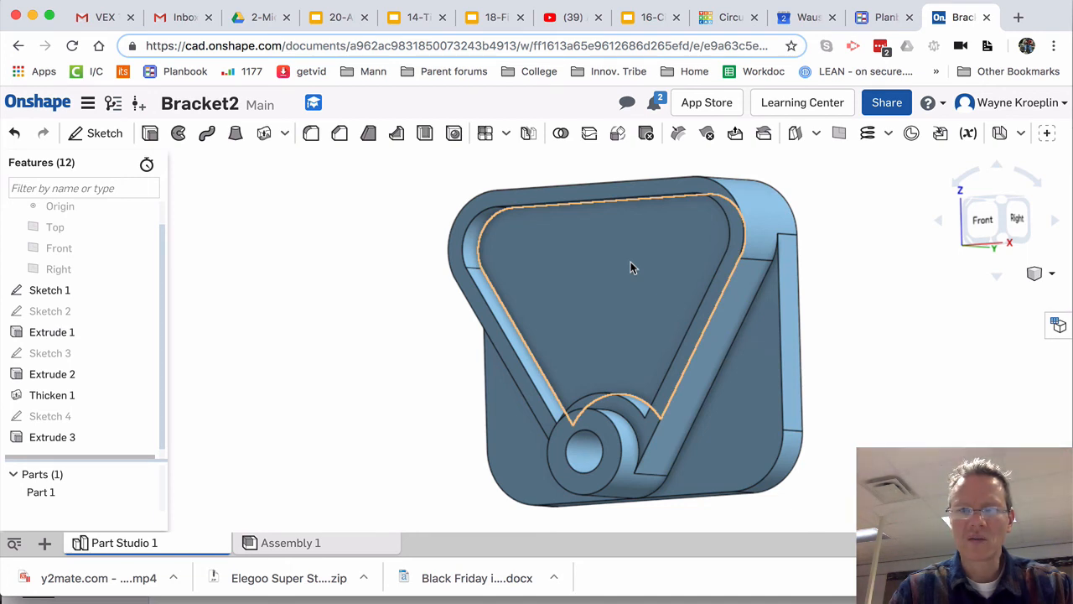
pyautogui.click(604, 293)
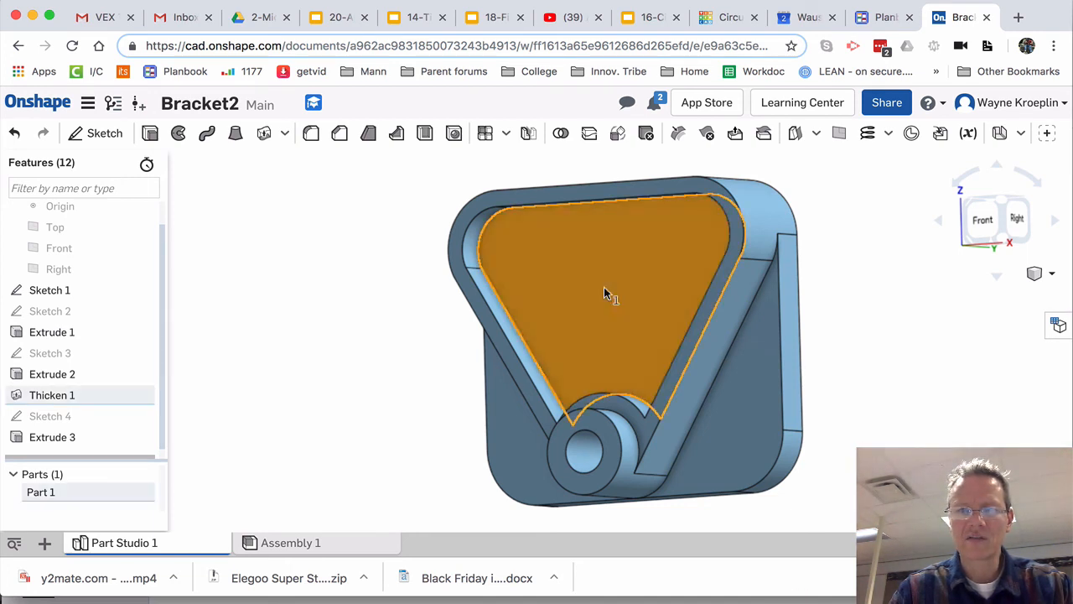
pyautogui.rightClick(605, 293)
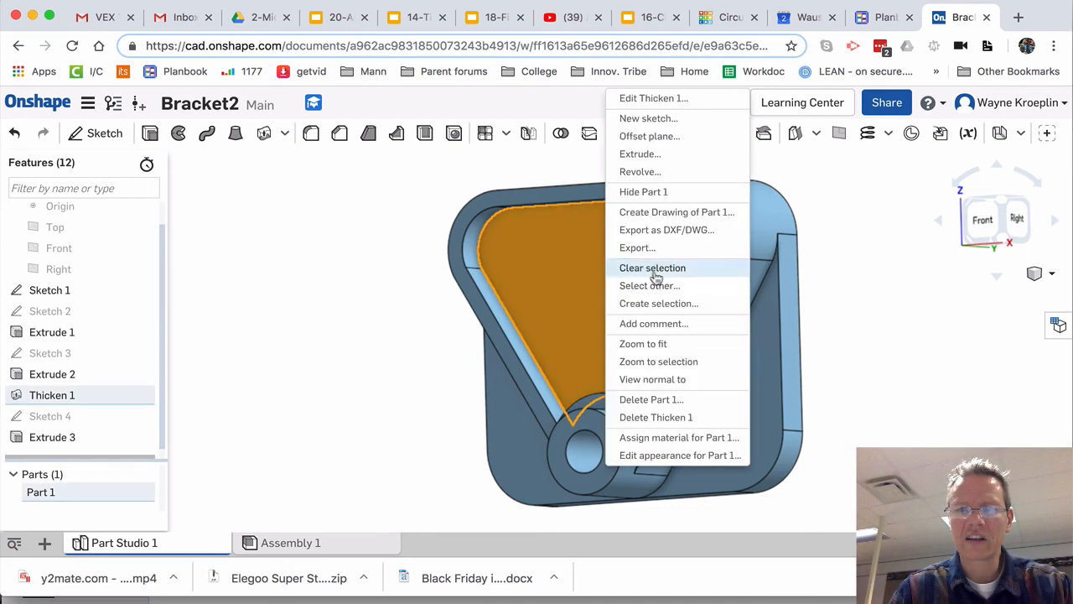
pyautogui.click(667, 120)
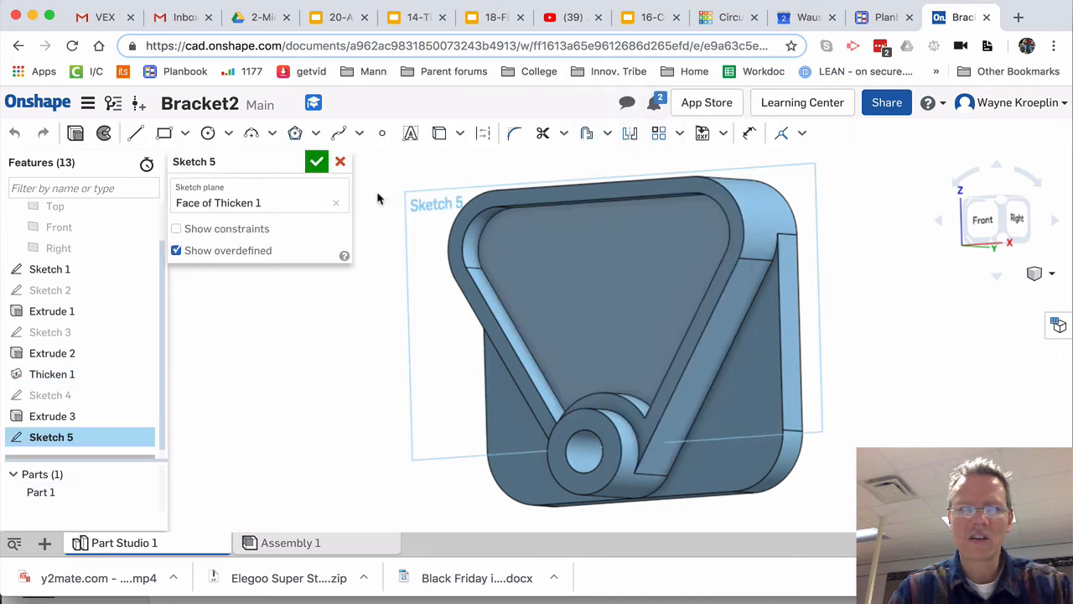
pyautogui.press('n')
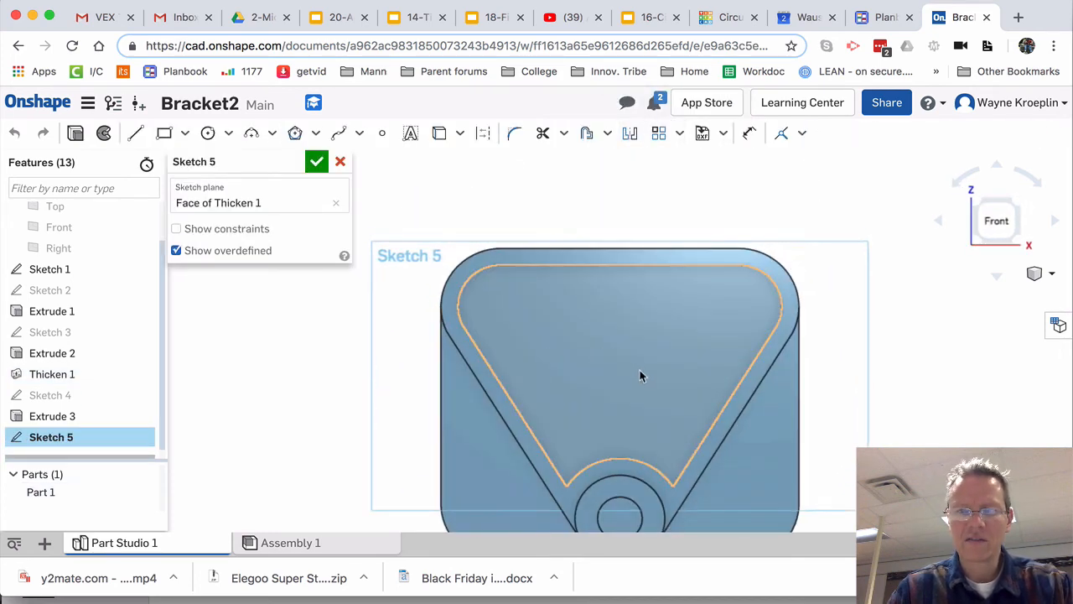
# Step: Sketch circles about 1.028 in and 1.045 in in diameter centred on the recess's upper-left and upper-right corner arcs, checking the slide, and finish the sketch
pyautogui.click(207, 133)
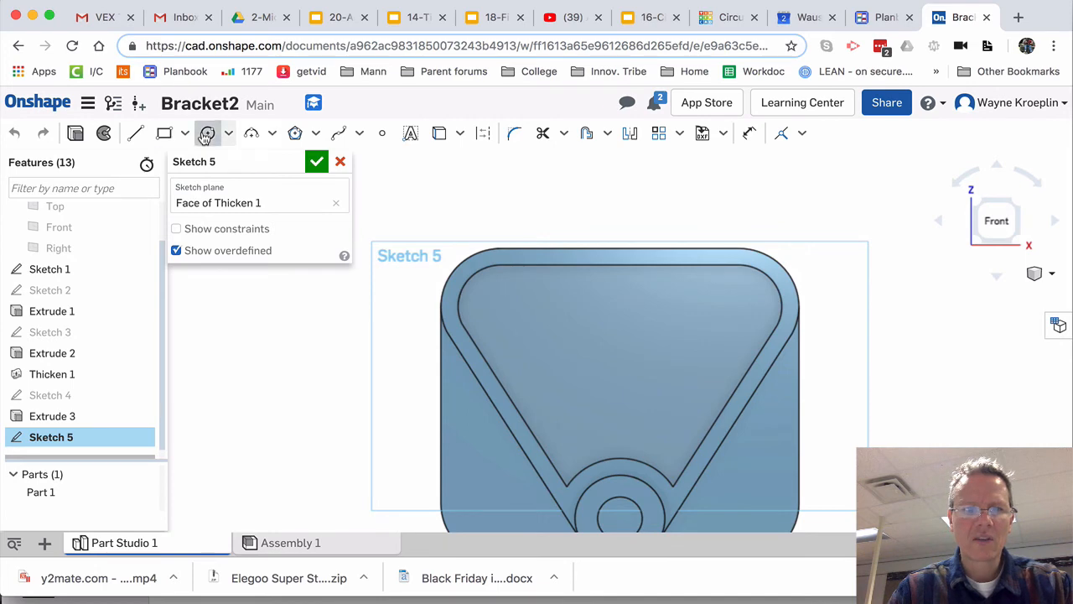
pyautogui.press('super+grave')
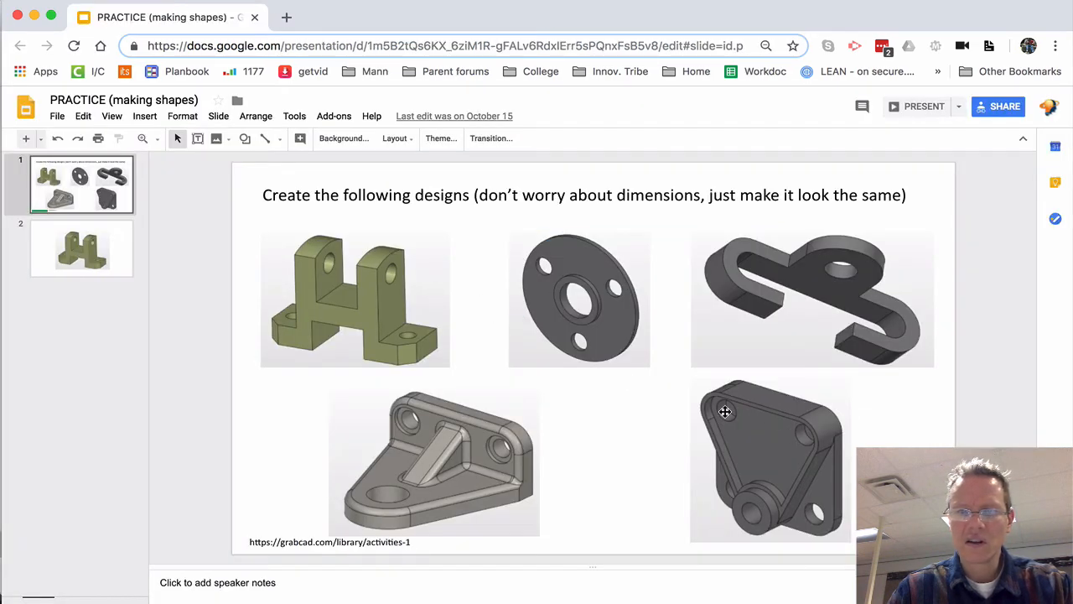
pyautogui.press('super+grave')
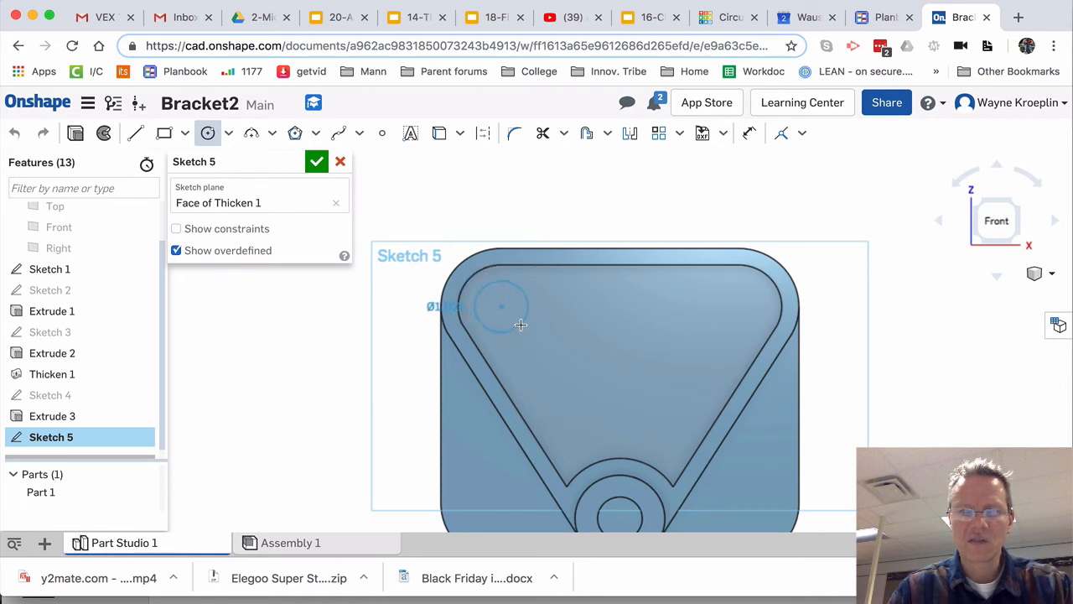
pyautogui.click(519, 323)
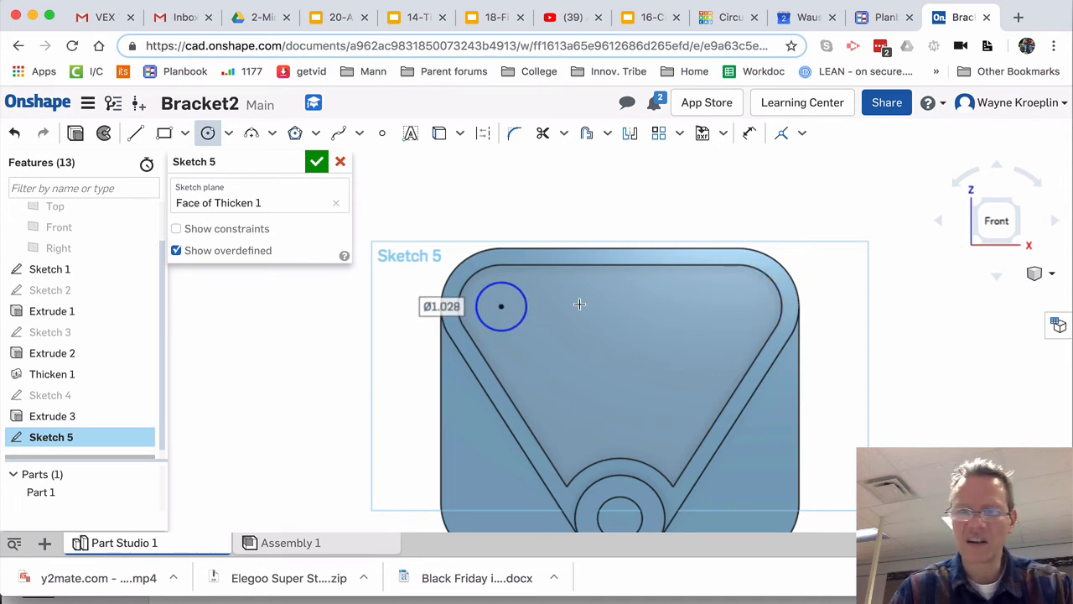
pyautogui.click(738, 306)
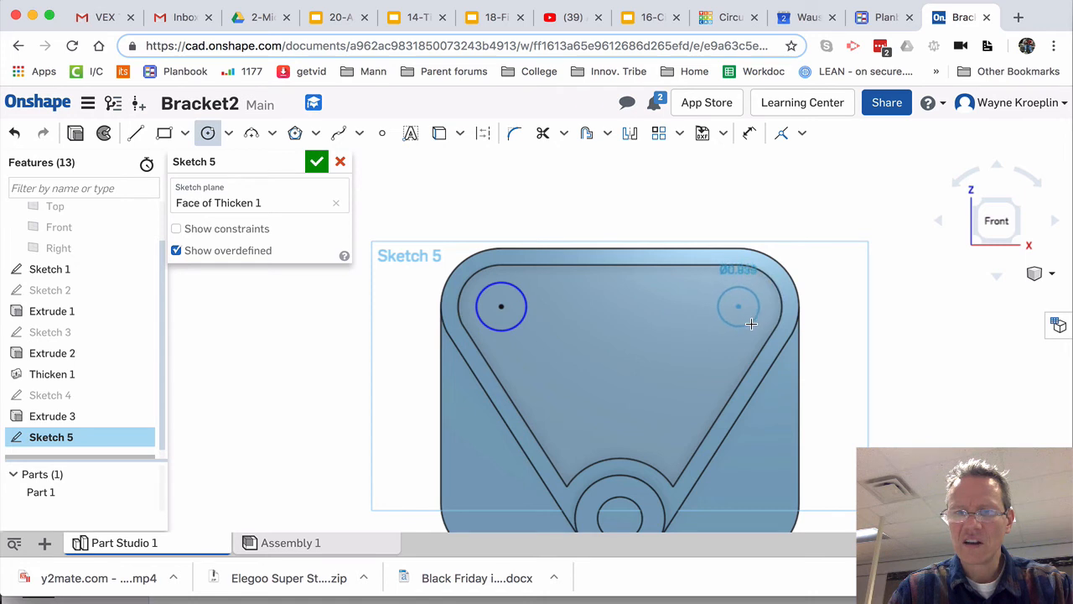
pyautogui.click(754, 327)
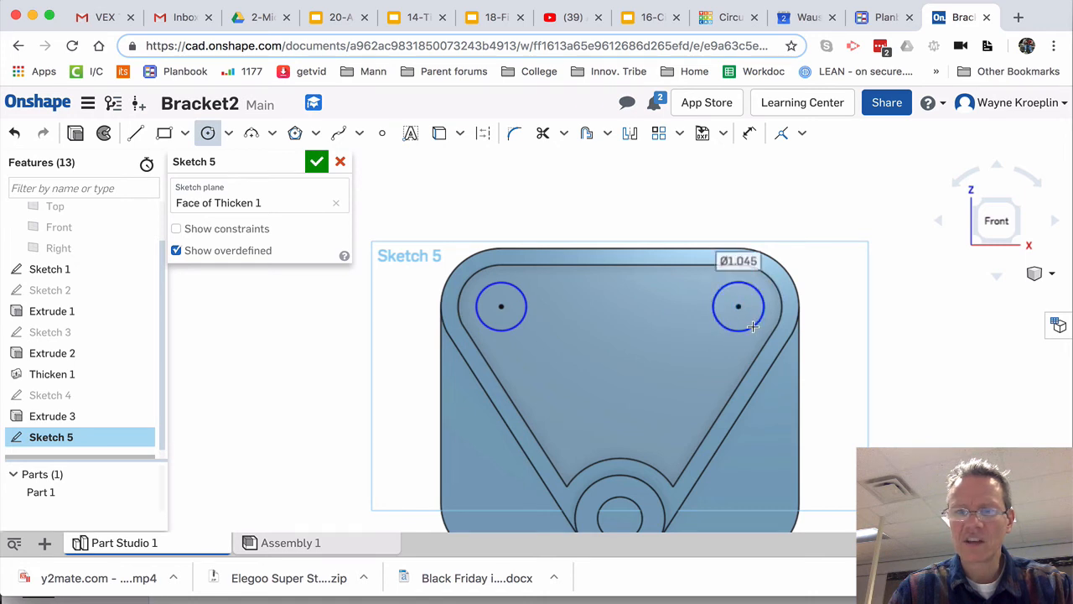
pyautogui.click(317, 161)
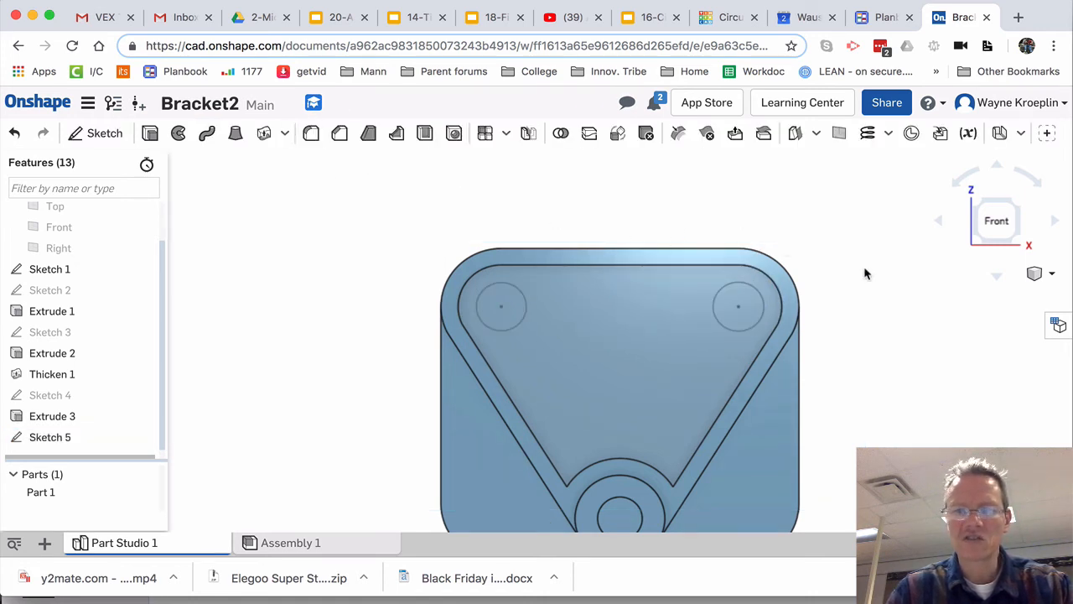
# Step: Compare the model with the practice slide, then start an extrude of both recess-floor circles that removes material
pyautogui.press('super+grave')
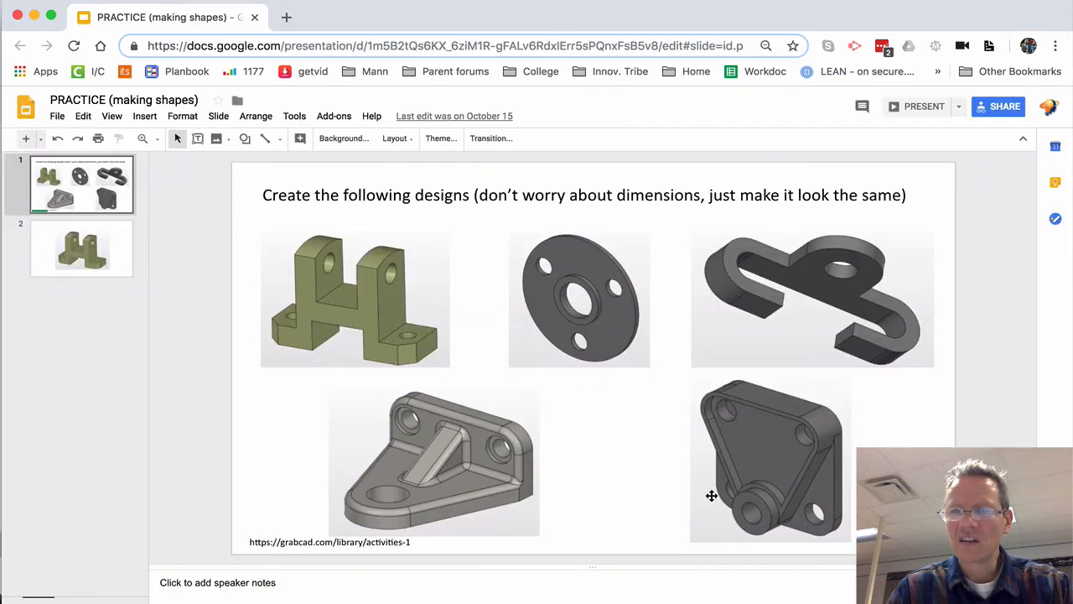
pyautogui.press('super+grave')
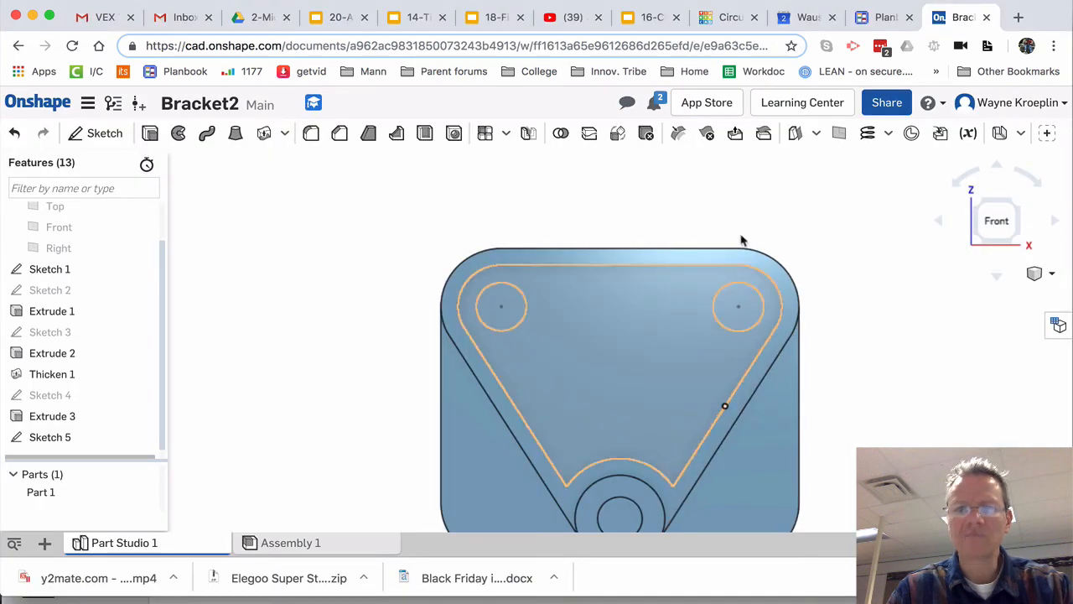
pyautogui.moveTo(738, 222); pyautogui.dragTo(702, 221, button='right')
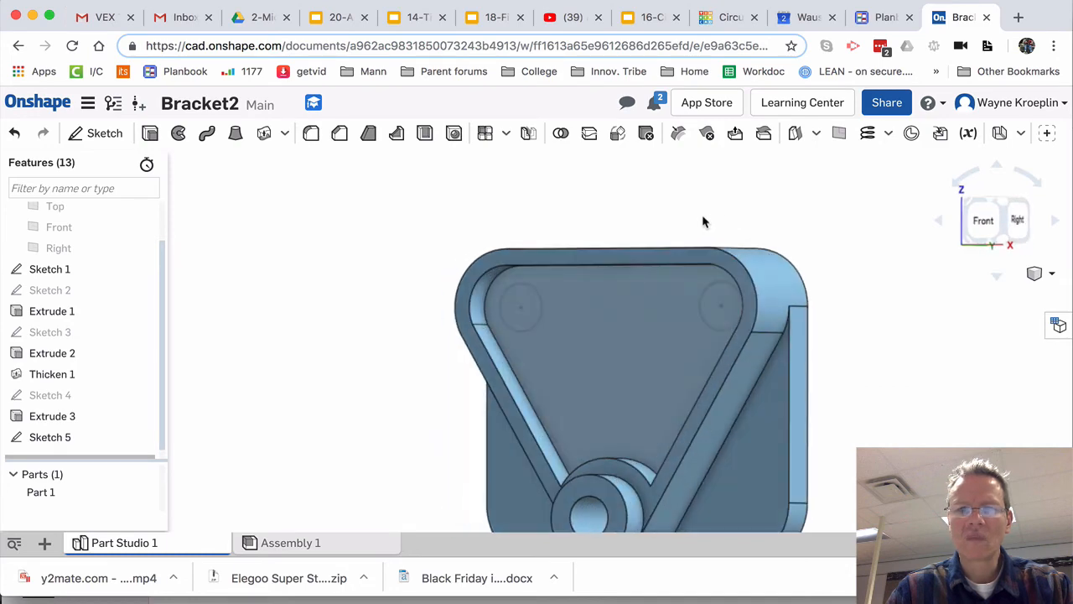
pyautogui.click(530, 309)
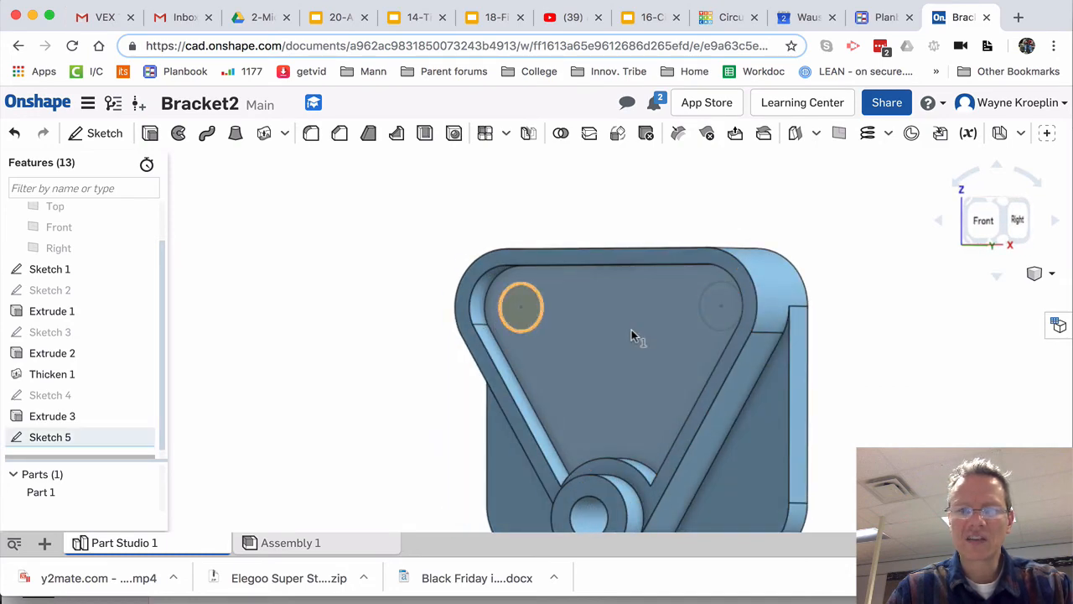
pyautogui.click(714, 301)
pyautogui.rightClick(713, 300)
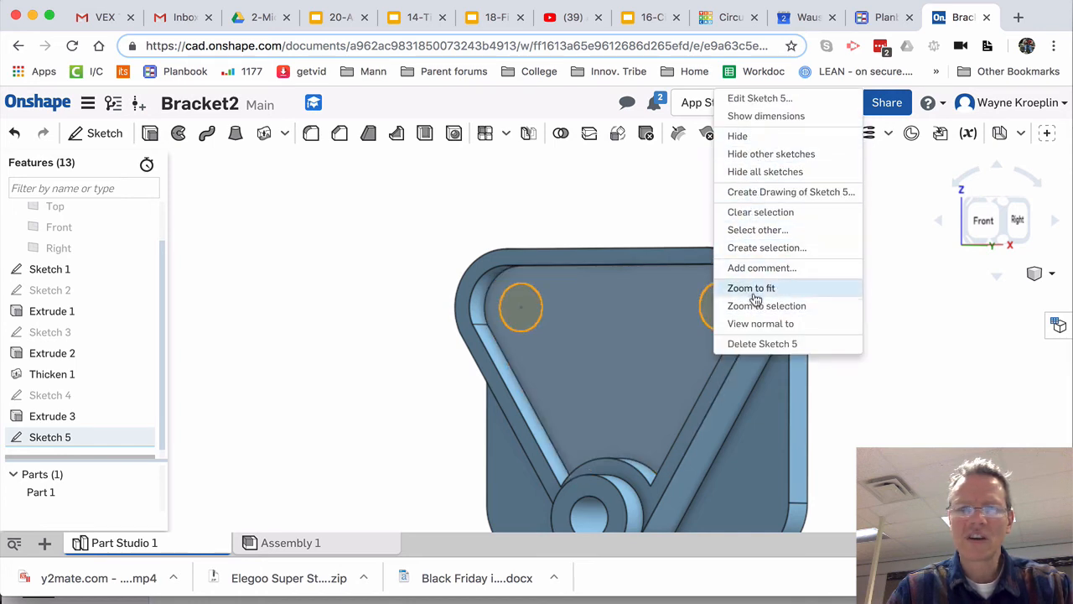
pyautogui.click(150, 132)
pyautogui.click(150, 131)
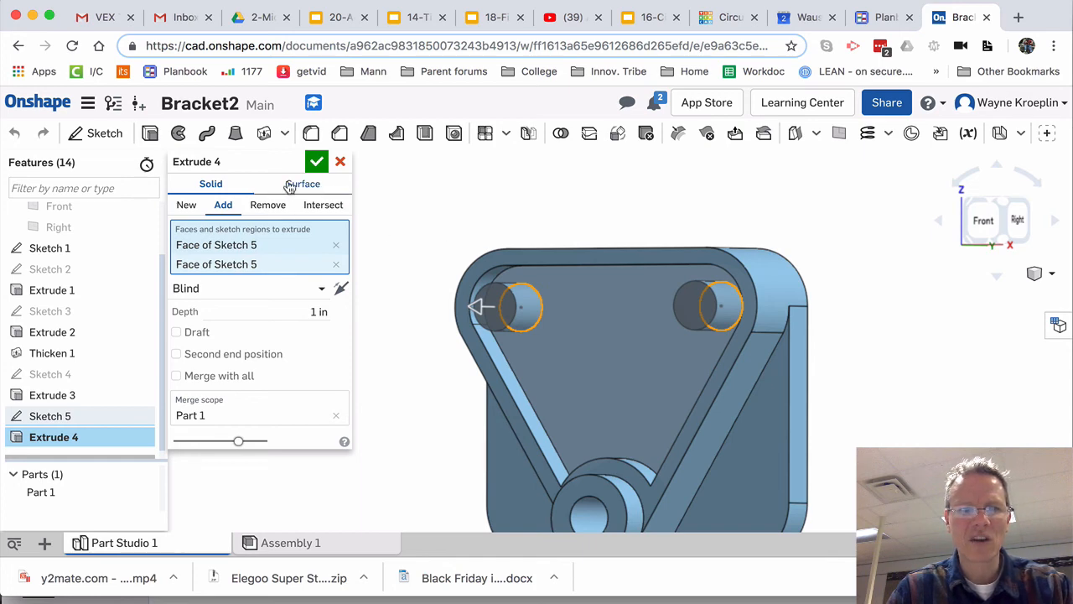
pyautogui.click(267, 207)
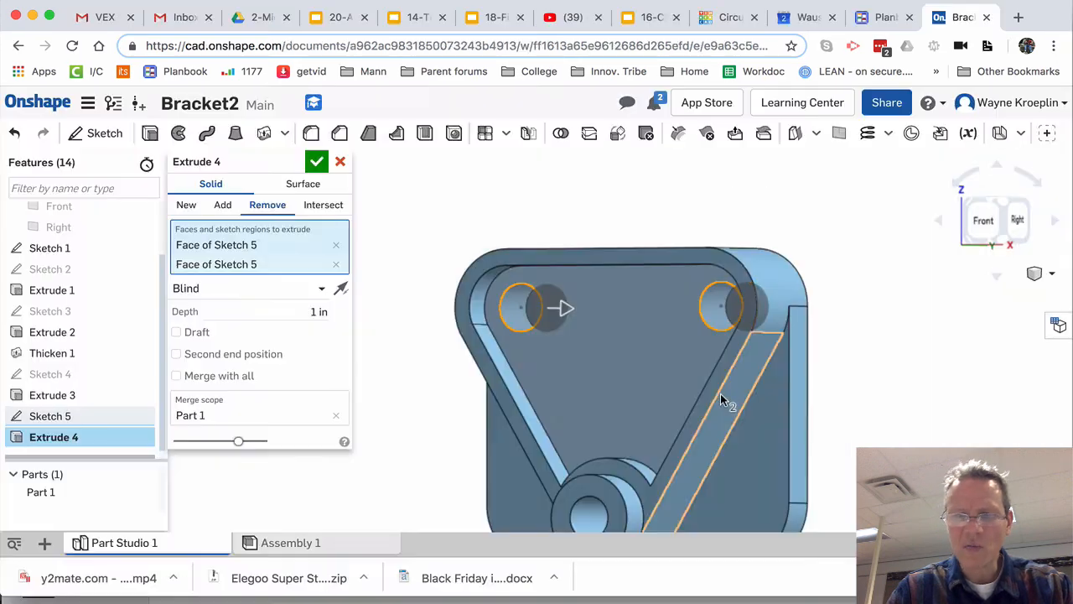
# Step: Set the cut depth of the two upper holes to 0.96 in and complete the extrude
pyautogui.hotkey('shift', '4')
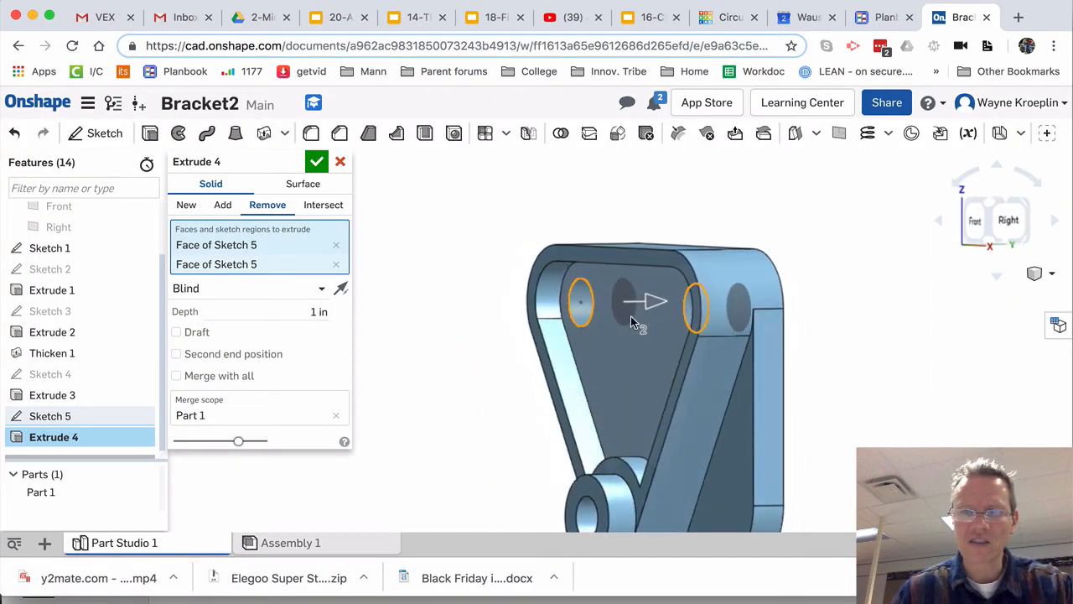
pyautogui.moveTo(602, 319); pyautogui.dragTo(628, 316, button='right')
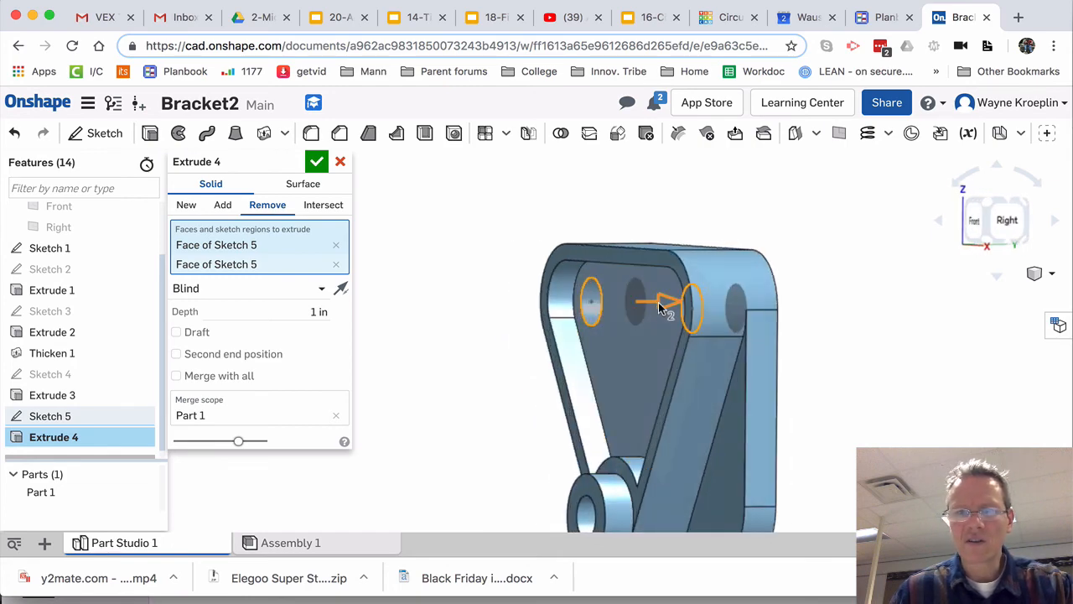
pyautogui.moveTo(660, 308); pyautogui.dragTo(635, 321)
pyautogui.moveTo(634, 315)
pyautogui.mouseDown(button='right')
pyautogui.moveTo(610, 317)
pyautogui.moveTo(646, 316)
pyautogui.mouseUp(button='right')
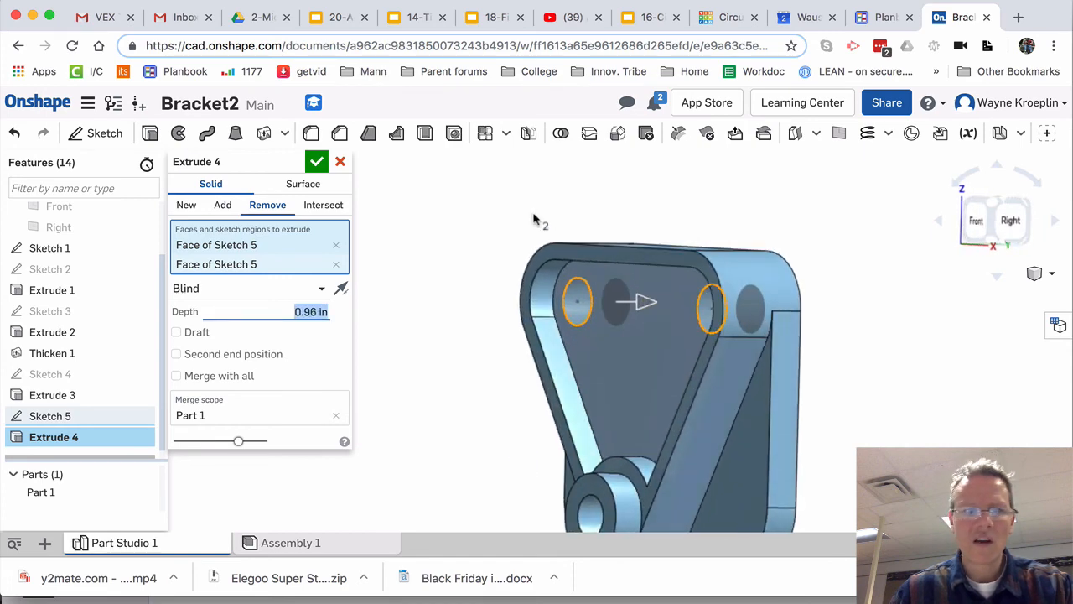
pyautogui.click(317, 161)
# Step: Start a sketch on the plate face to the left of the triangular rib and view it straight on
pyautogui.moveTo(475, 230)
pyautogui.mouseDown(button='right')
pyautogui.moveTo(510, 230)
pyautogui.moveTo(495, 227)
pyautogui.mouseUp(button='right')
pyautogui.scroll(-5, 495, 226)
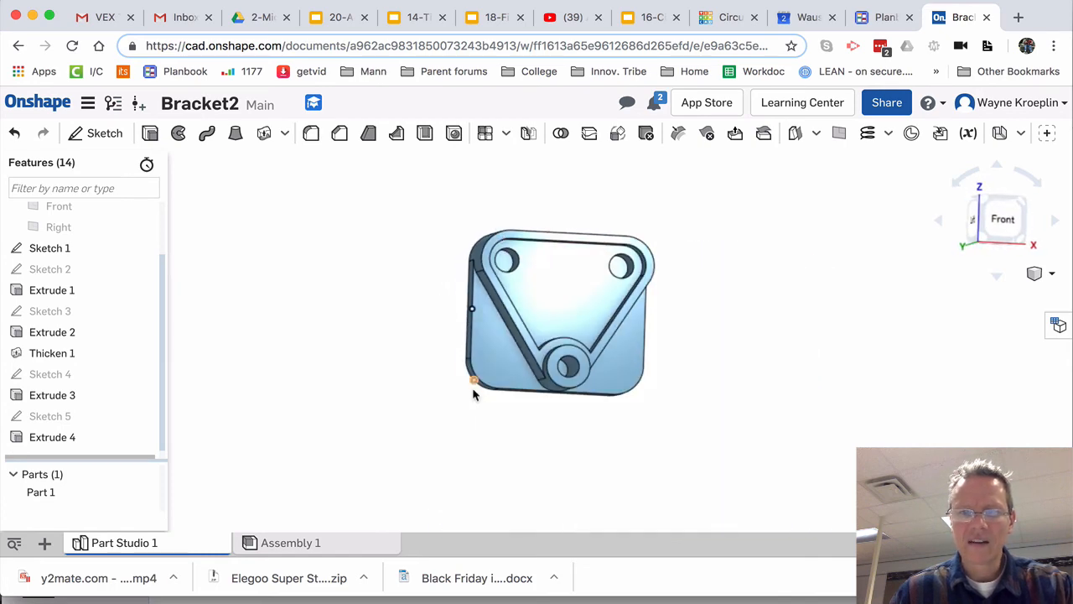
pyautogui.rightClick(490, 359)
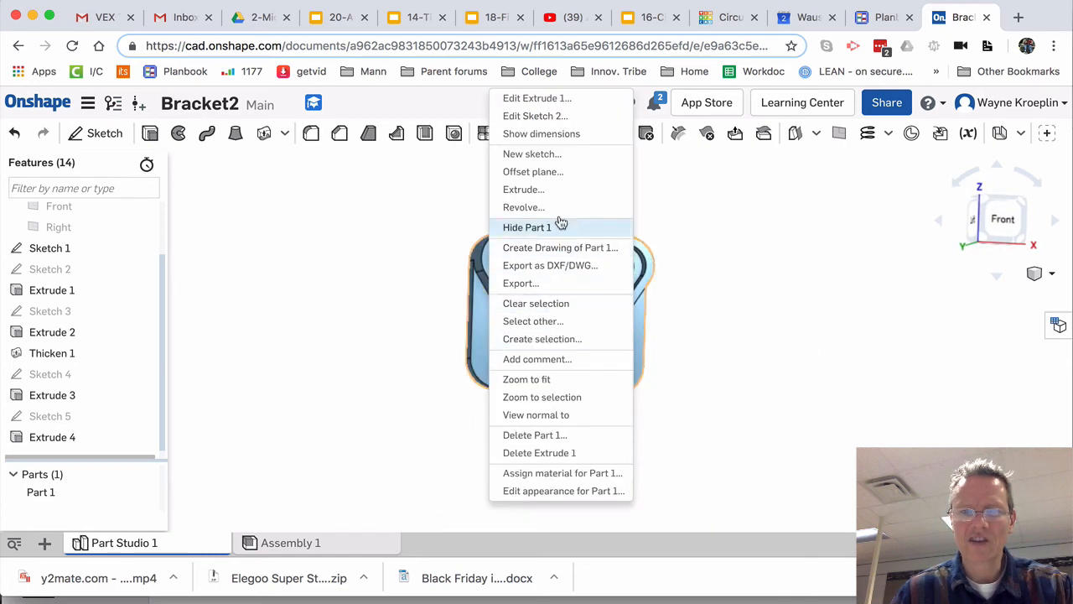
pyautogui.click(560, 156)
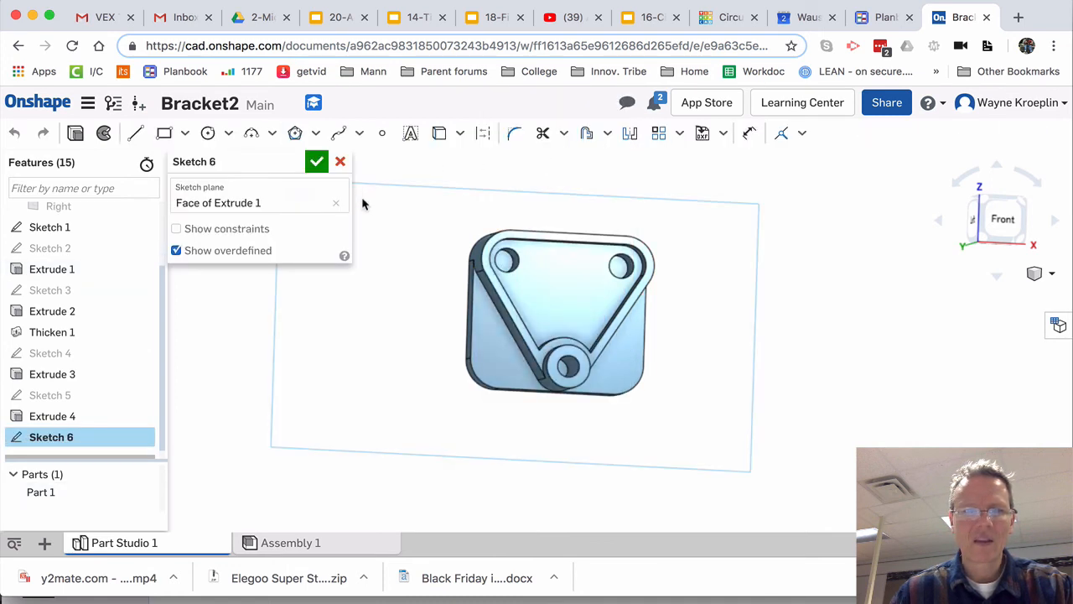
pyautogui.press('c')
pyautogui.press('v')
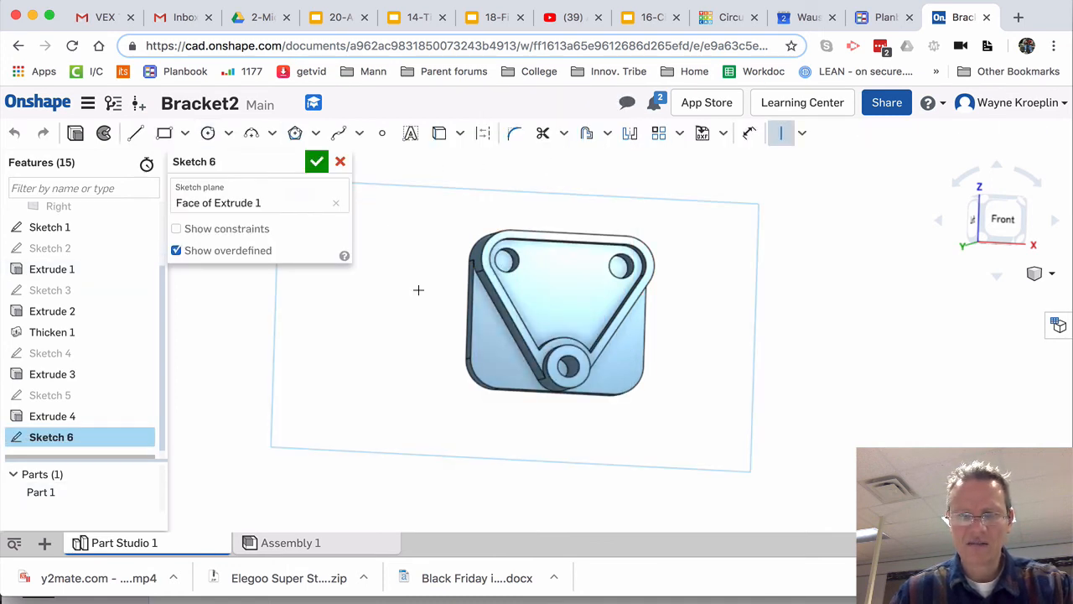
pyautogui.press('n')
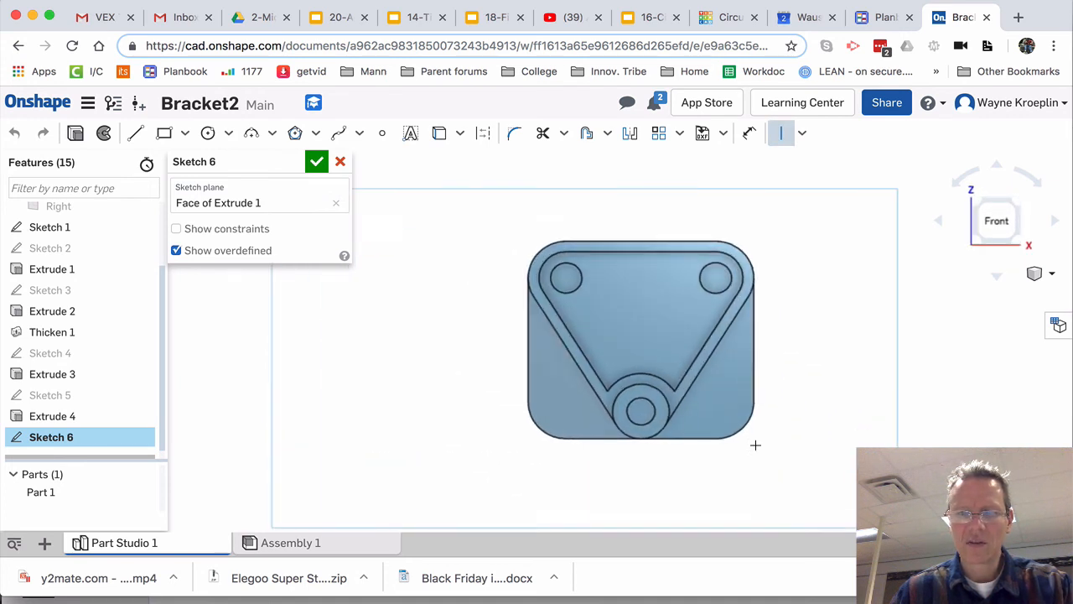
# Step: Sketch a circle about 0.941 in in diameter centred on the plate's lower-left corner arc, checking the slide, and finish the sketch
pyautogui.click(208, 133)
pyautogui.press('super+grave')
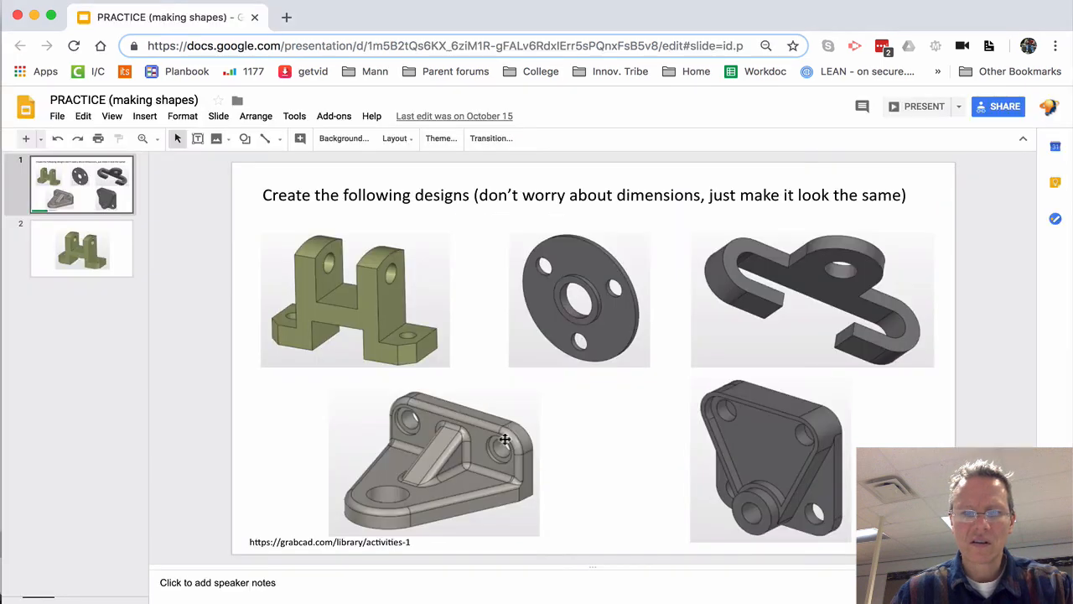
pyautogui.press('super+grave')
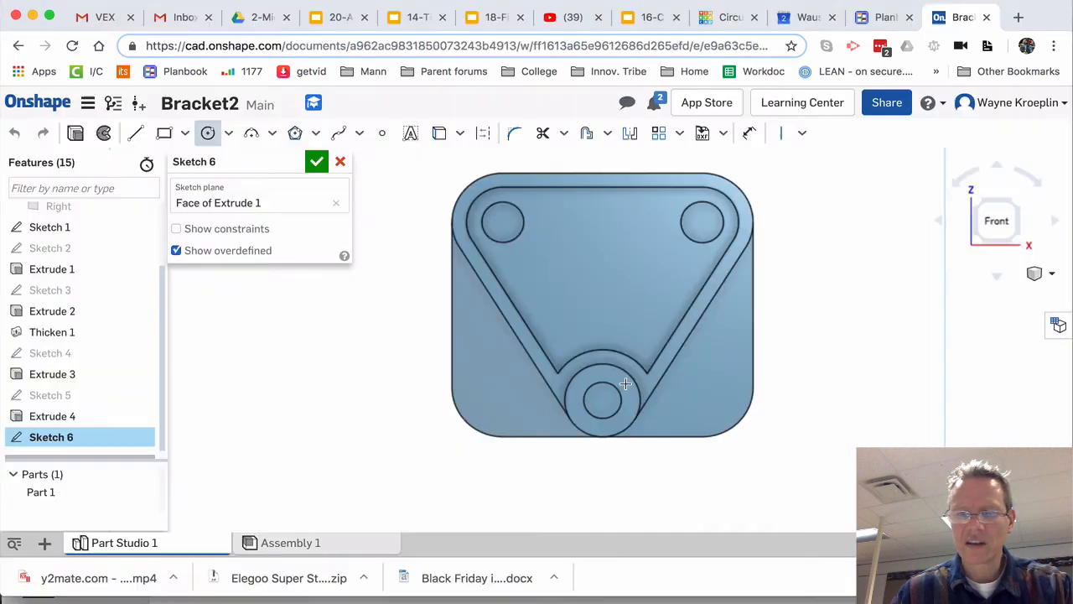
pyautogui.click(503, 388)
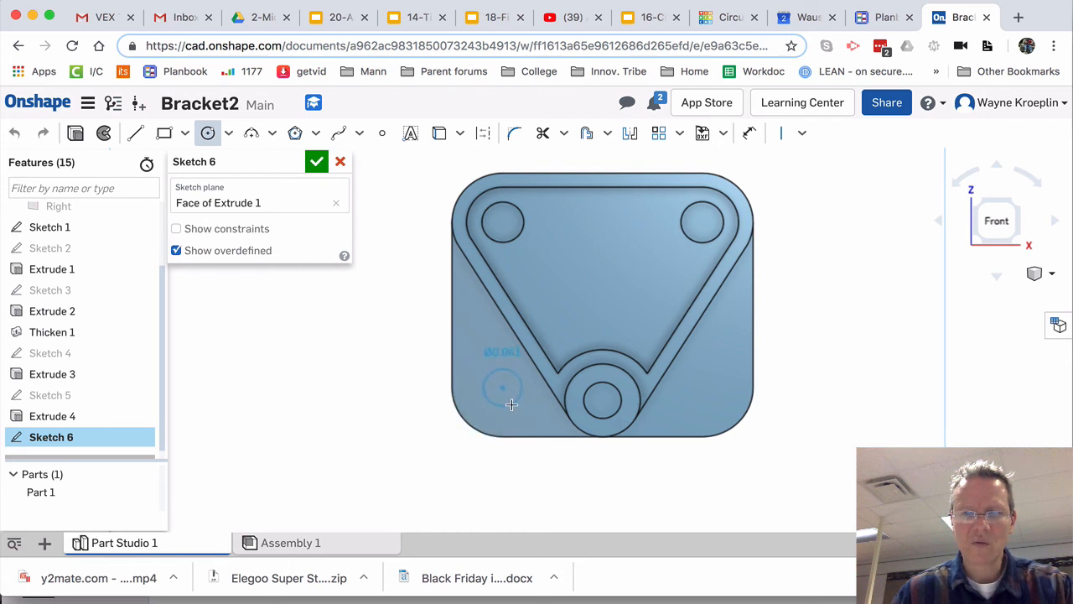
pyautogui.click(511, 404)
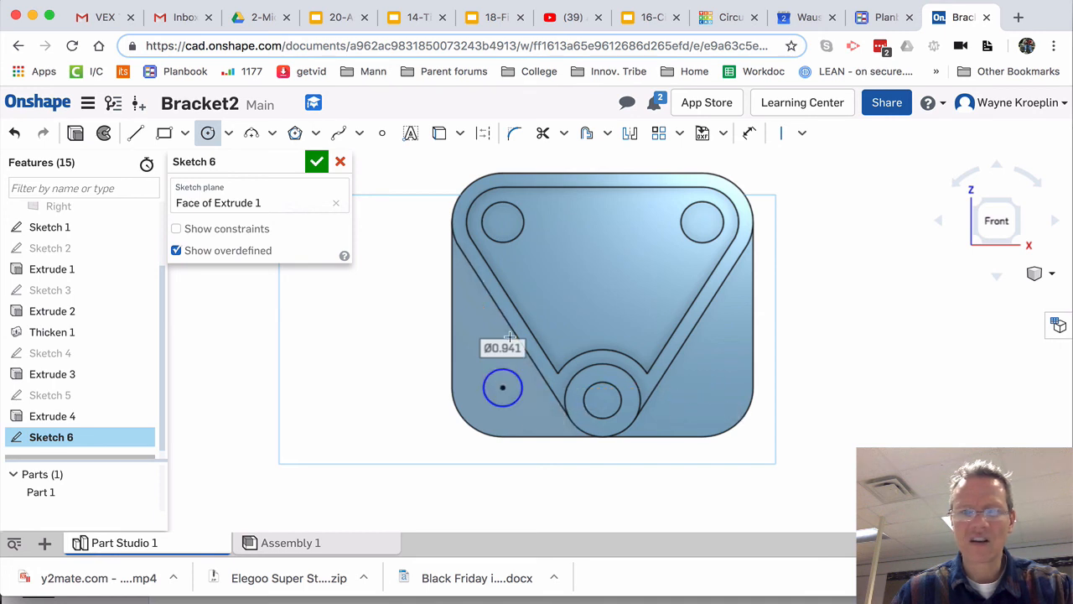
pyautogui.click(317, 162)
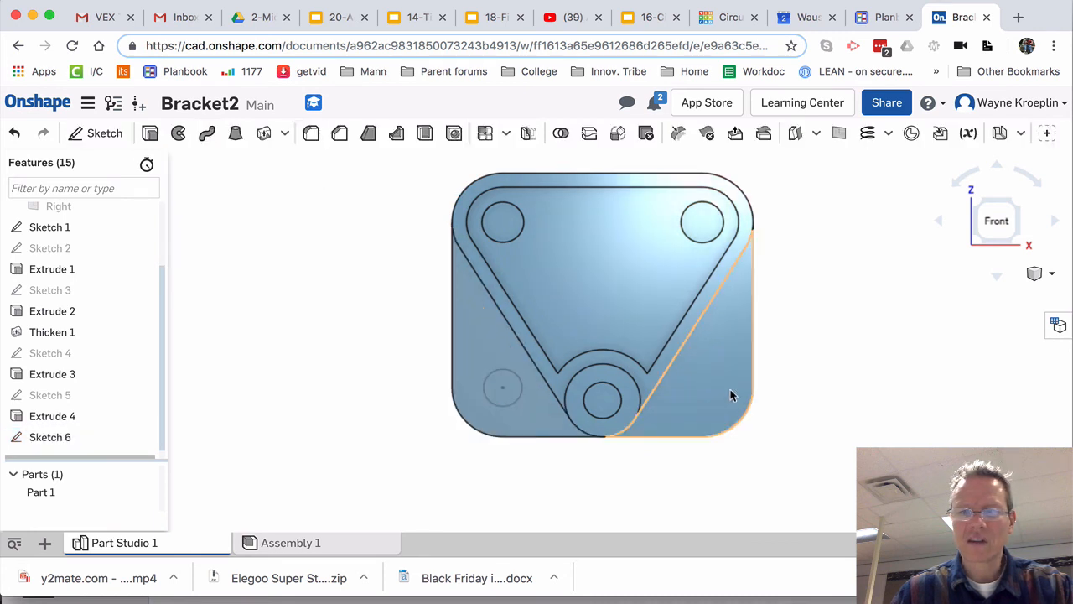
# Step: Start a sketch on the plate face to the right of the triangular rib and view it straight on
pyautogui.moveTo(747, 396); pyautogui.dragTo(737, 366, button='right')
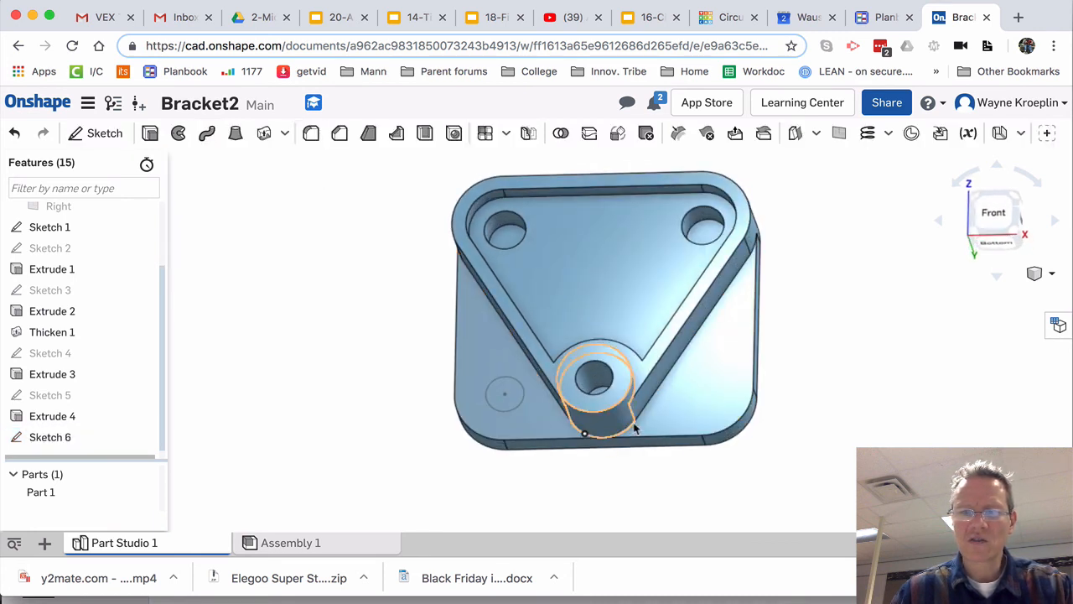
pyautogui.rightClick(712, 378)
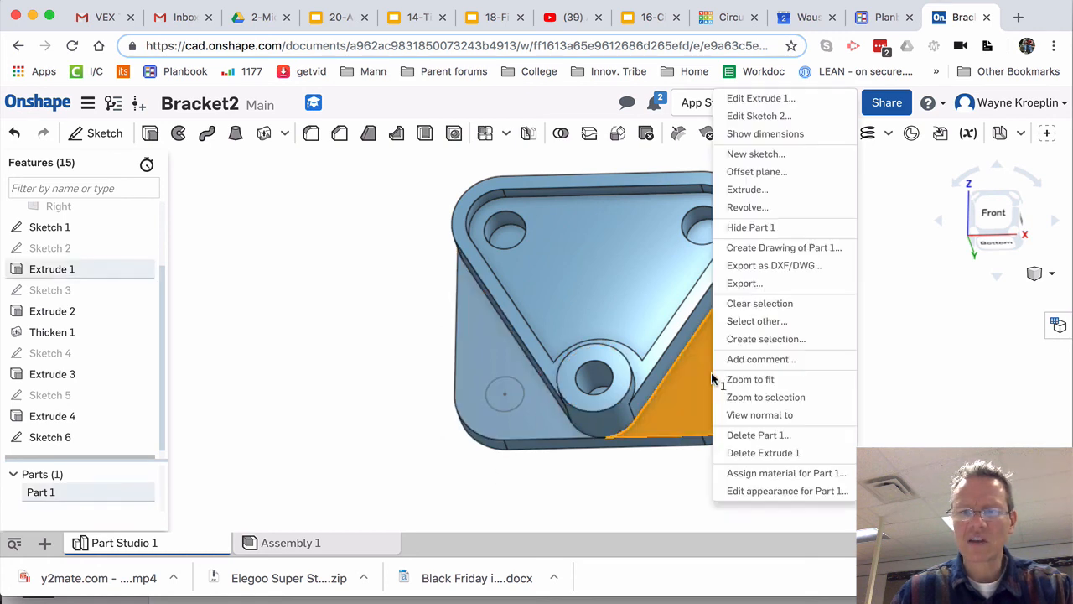
pyautogui.click(755, 155)
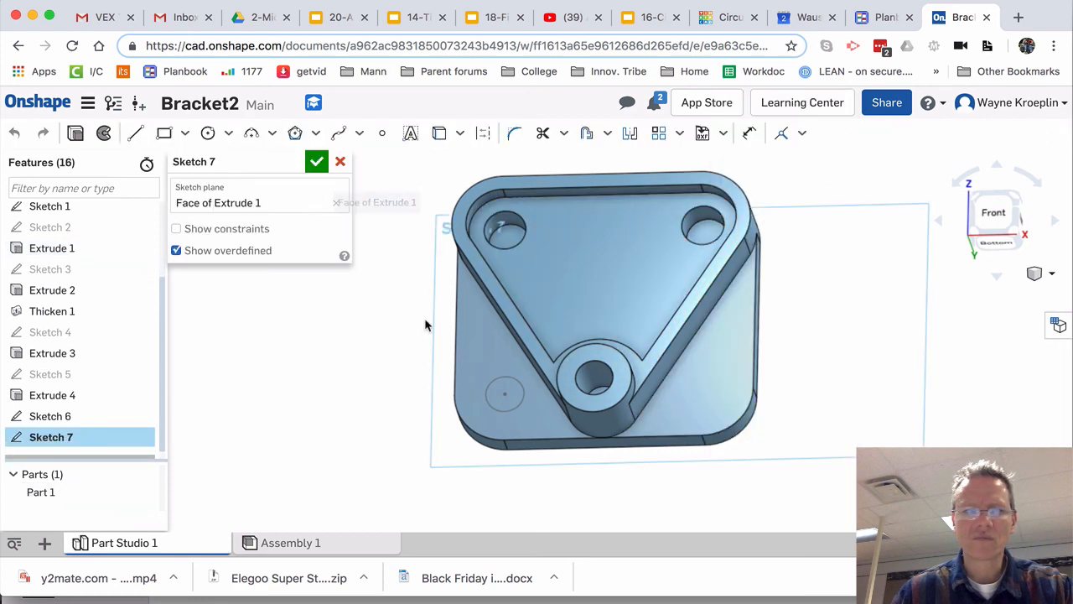
pyautogui.press('n')
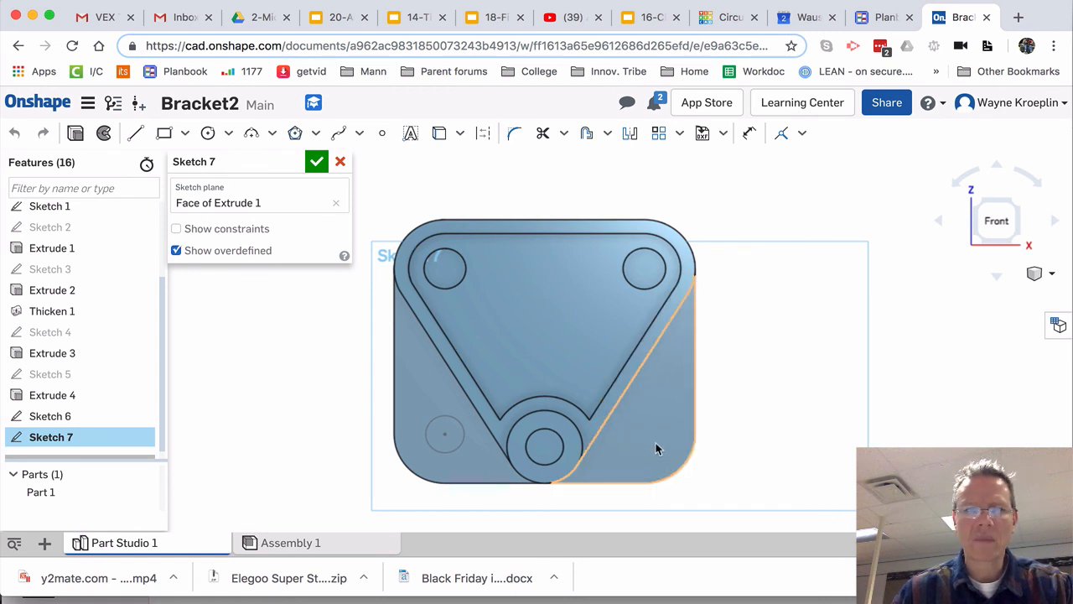
# Step: Sketch a circle about 0.946 in in diameter centred on the plate's lower-right corner arc and finish the sketch
pyautogui.press('c')
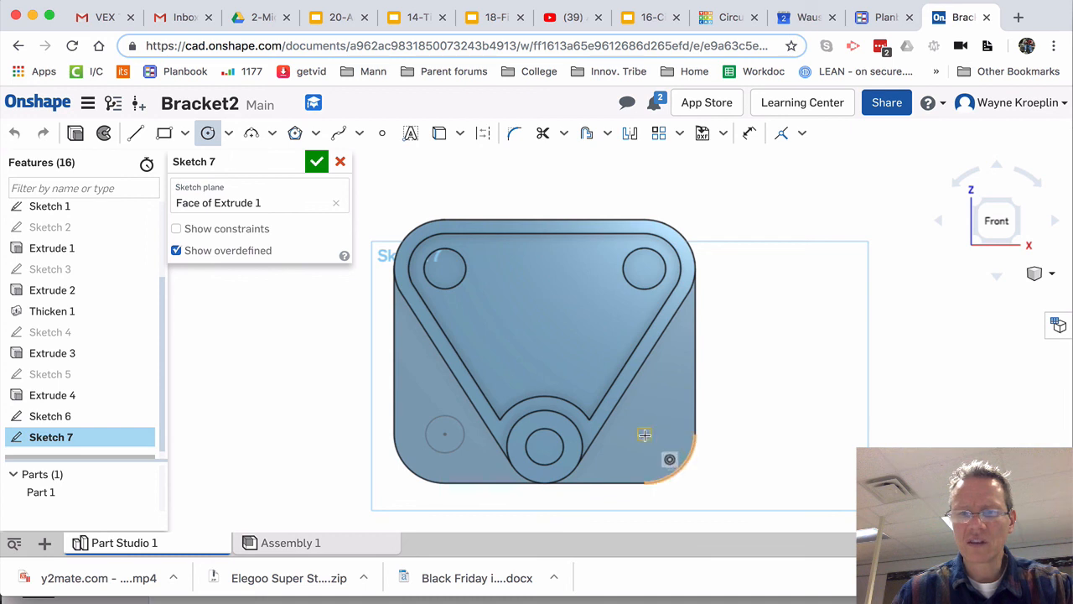
pyautogui.click(645, 435)
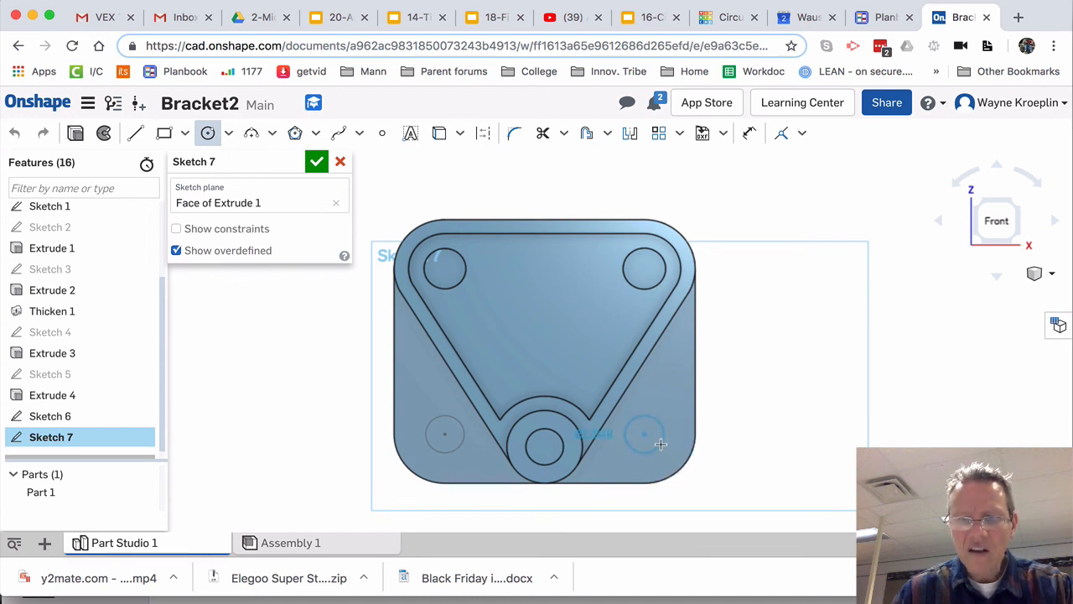
pyautogui.click(661, 445)
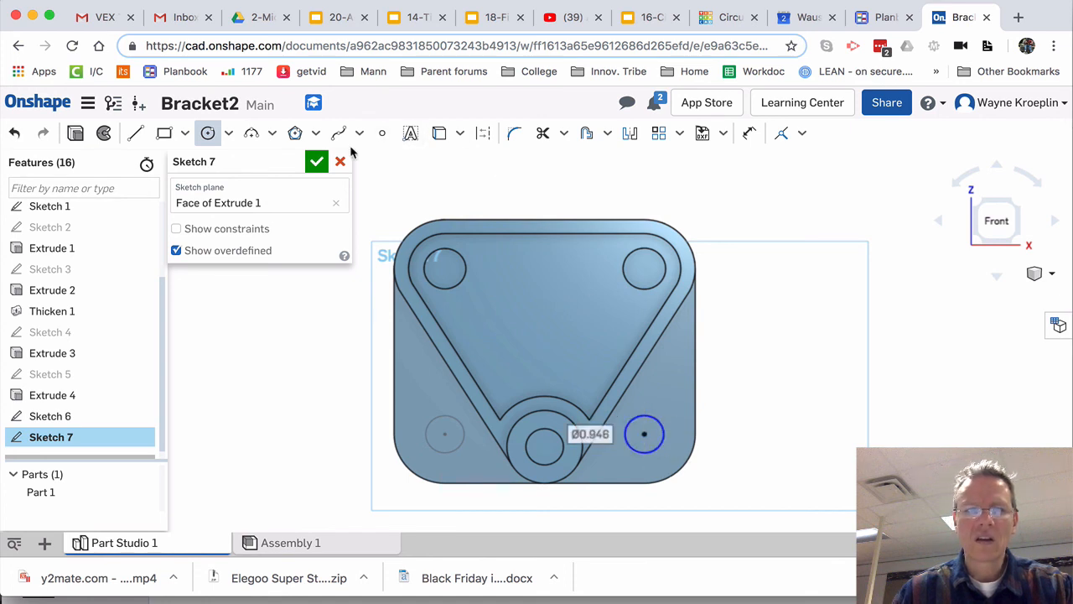
pyautogui.click(317, 161)
# Step: Extrude both lower corner circles as a blind cut 1 in deep into the plate, removing material
pyautogui.moveTo(832, 314); pyautogui.dragTo(824, 301, button='right')
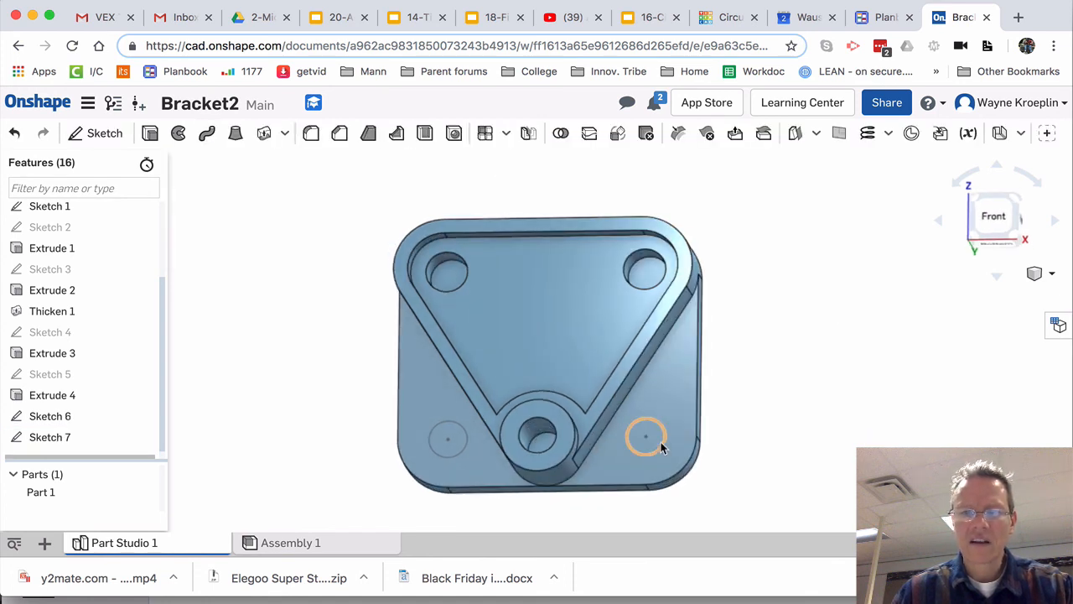
pyautogui.click(655, 440)
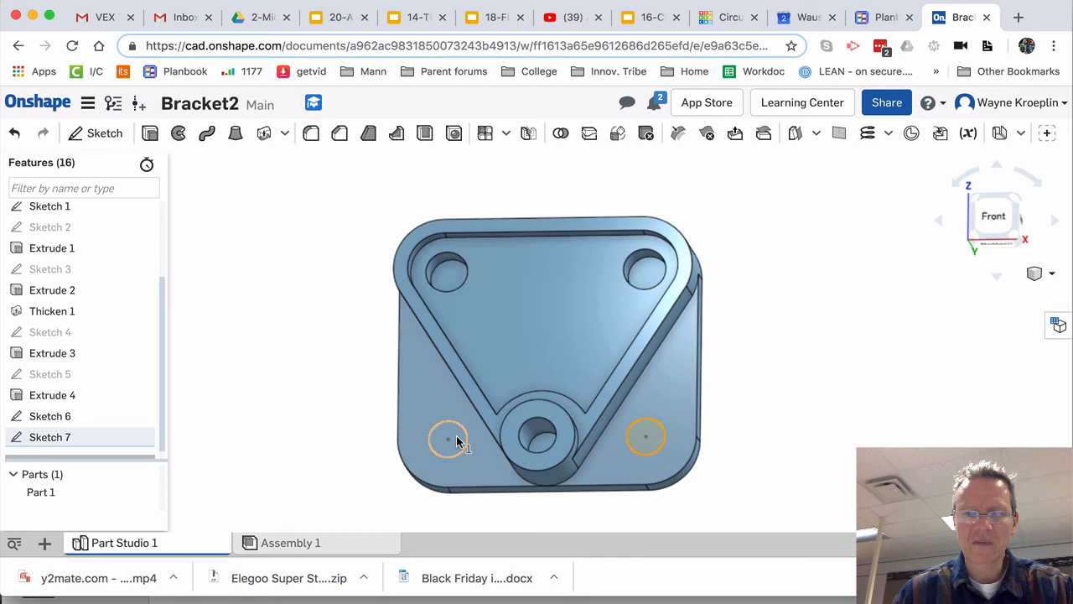
pyautogui.click(457, 442)
pyautogui.rightClick(457, 442)
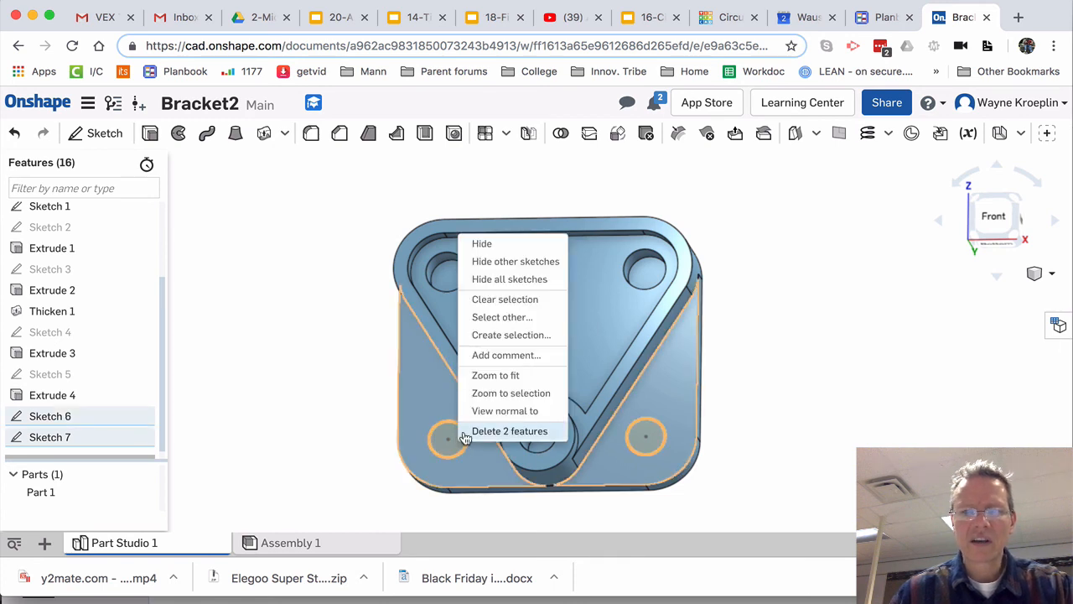
pyautogui.click(152, 137)
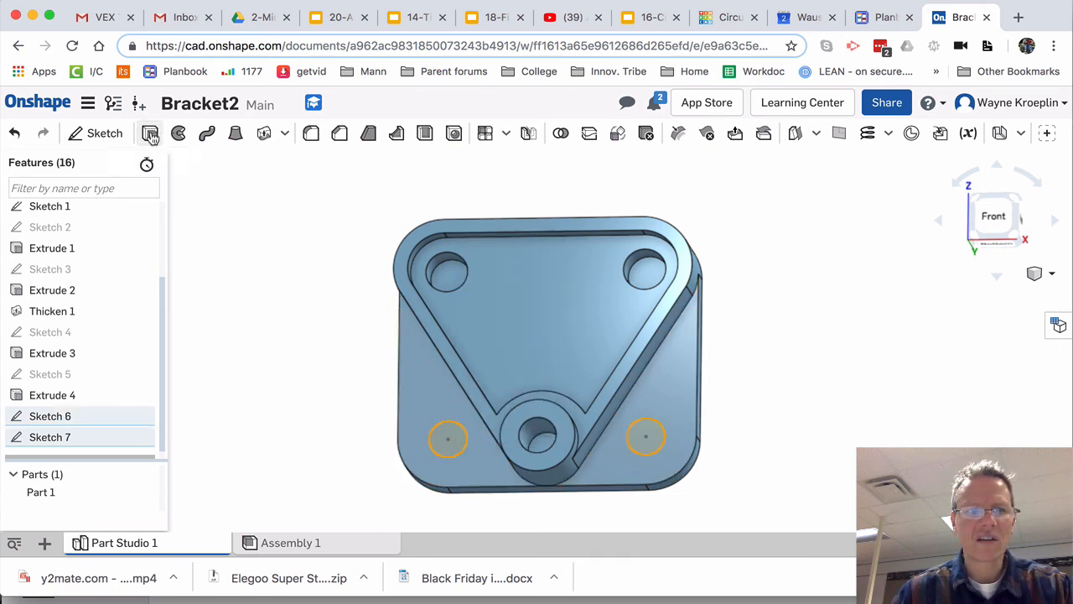
pyautogui.click(152, 137)
pyautogui.click(223, 205)
pyautogui.click(266, 206)
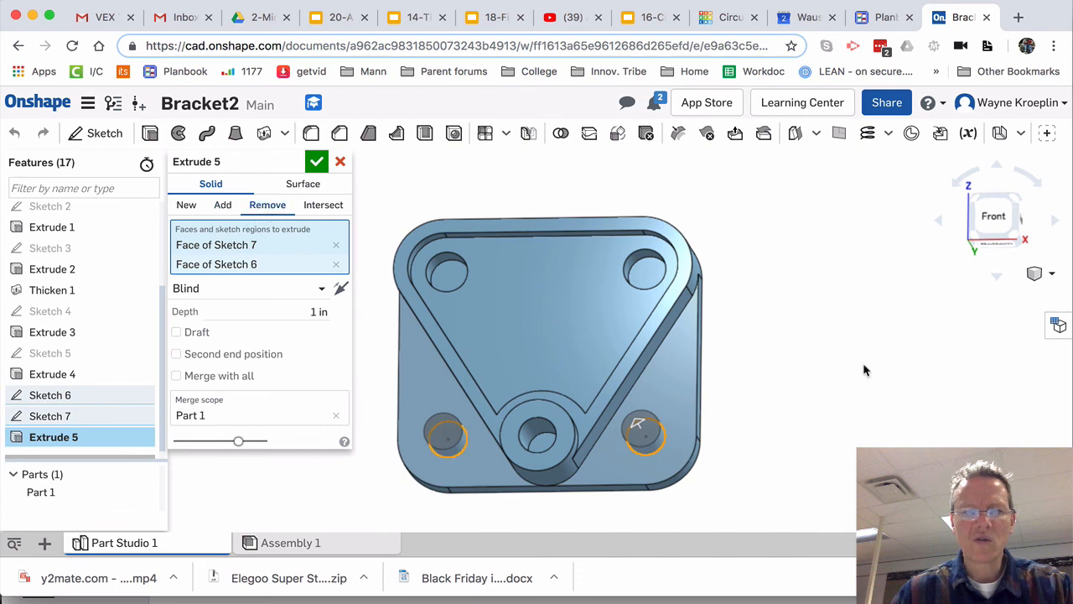
pyautogui.moveTo(866, 370); pyautogui.dragTo(785, 361, button='right')
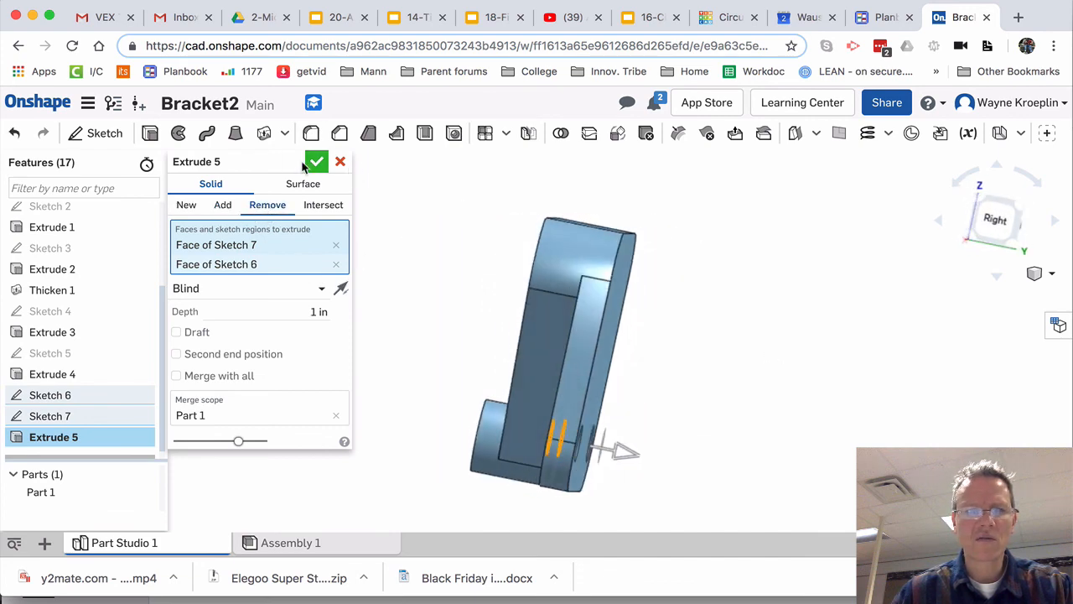
pyautogui.press('Return')
# Step: Examine the bracket from an angle and compare it with the practice slide
pyautogui.moveTo(712, 348); pyautogui.dragTo(789, 363, button='right')
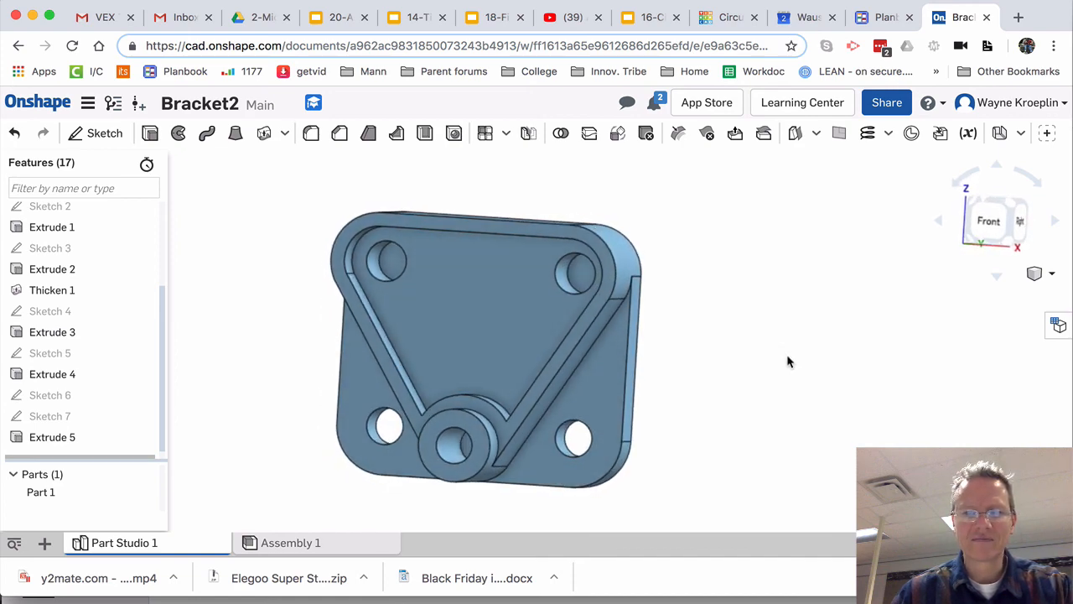
pyautogui.press('super+grave')
pyautogui.press('super+grave')
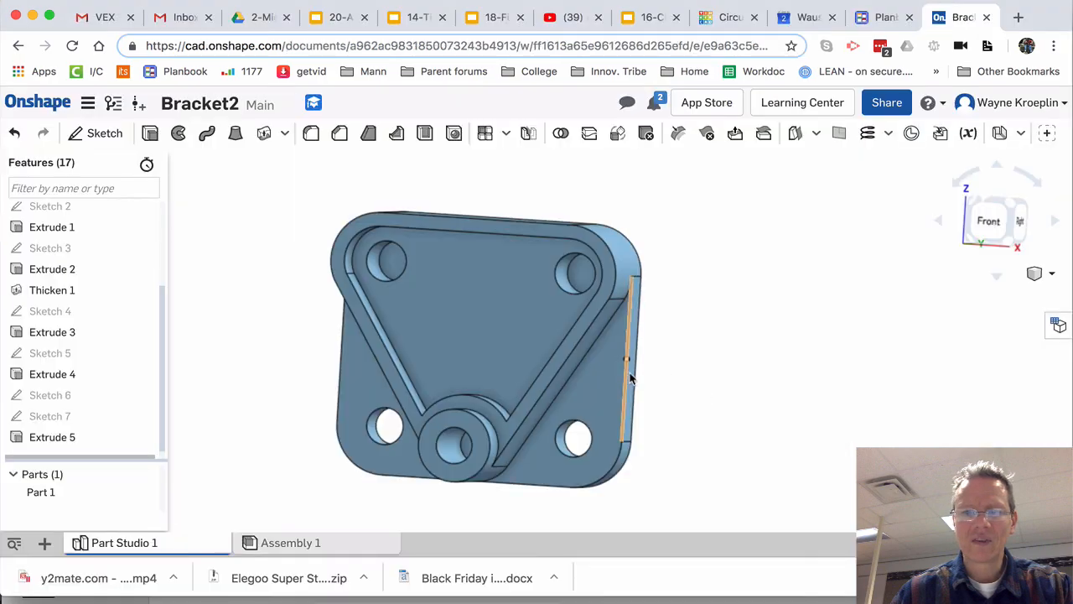